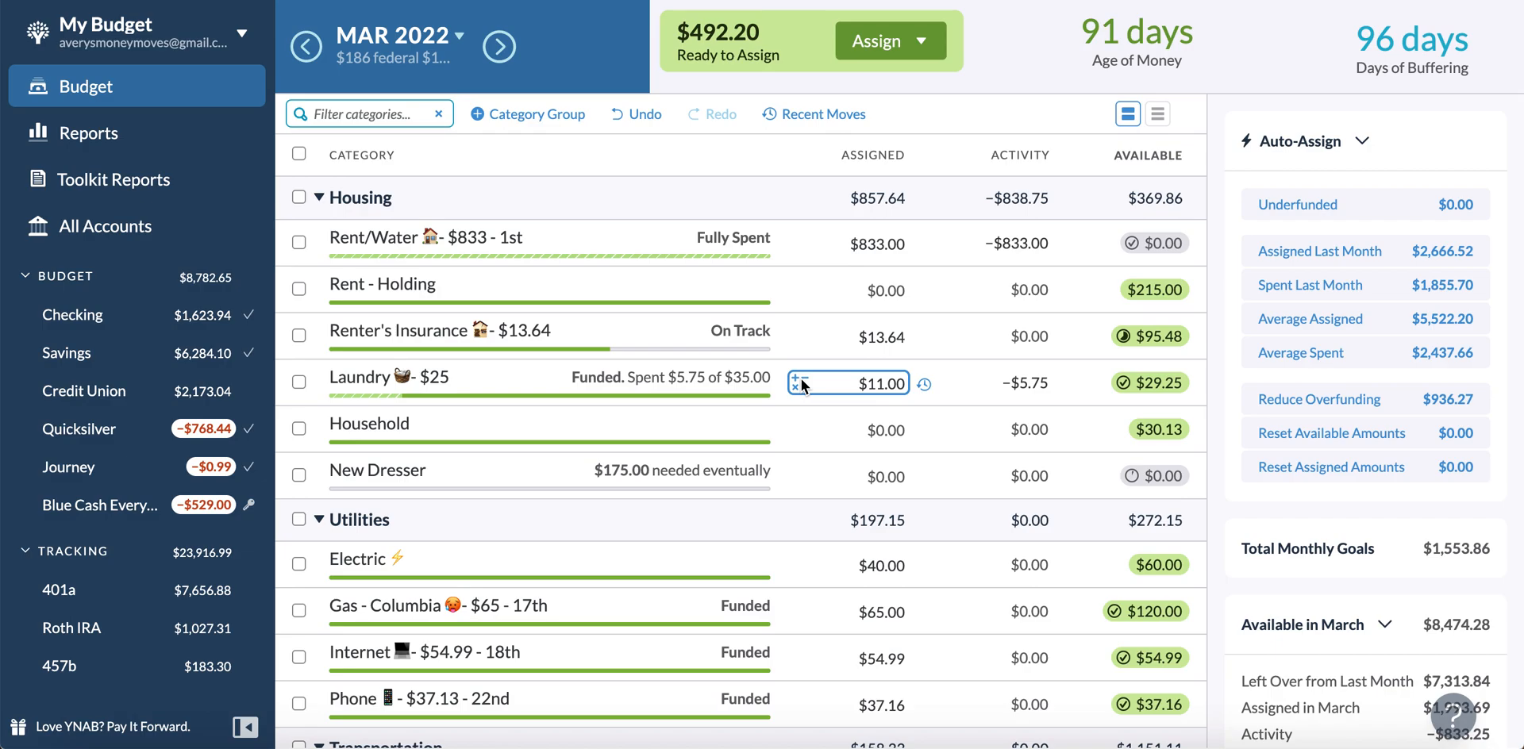
# Review the March 2022 month note listing the federal, state, transportation and groceries amounts
pyautogui.click(389, 60)
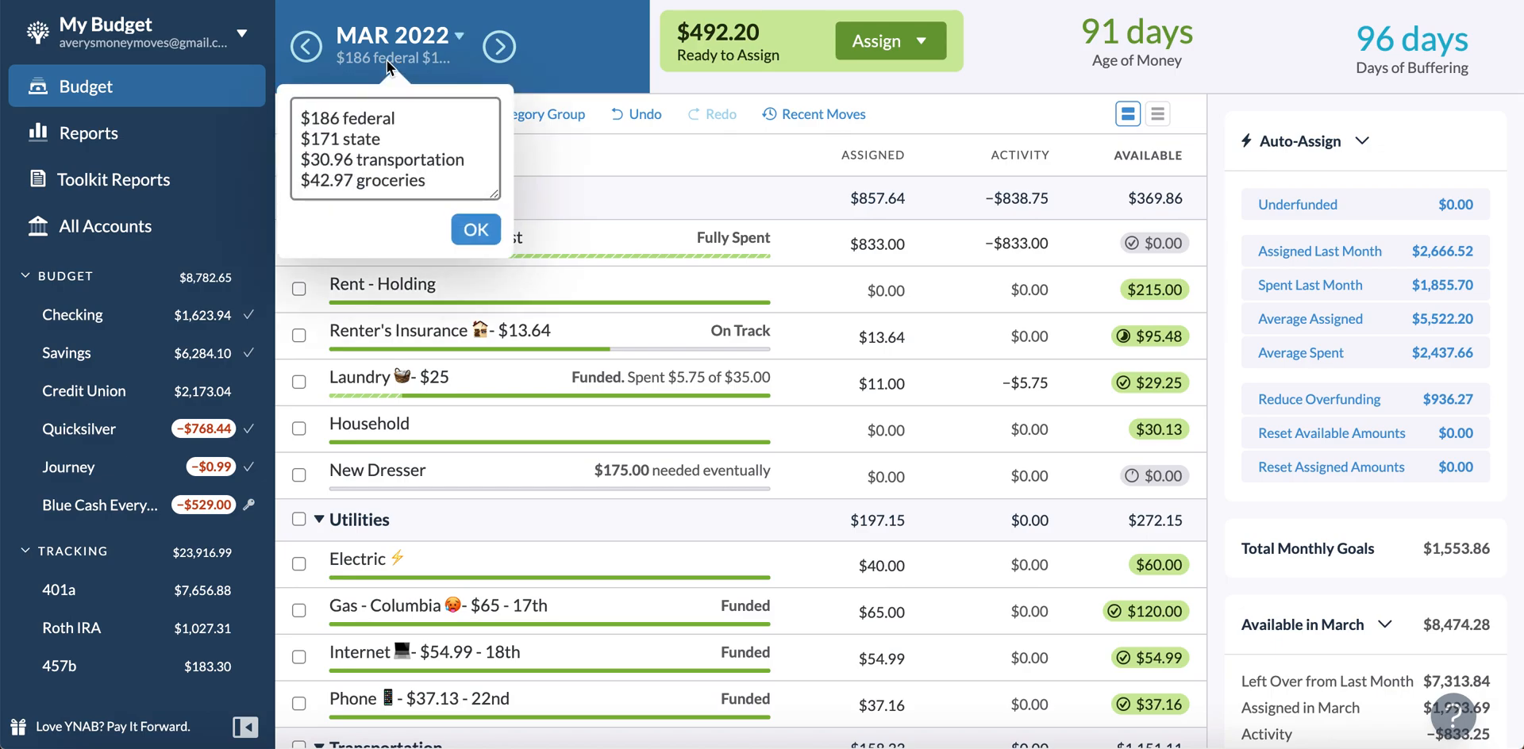
pyautogui.click(474, 230)
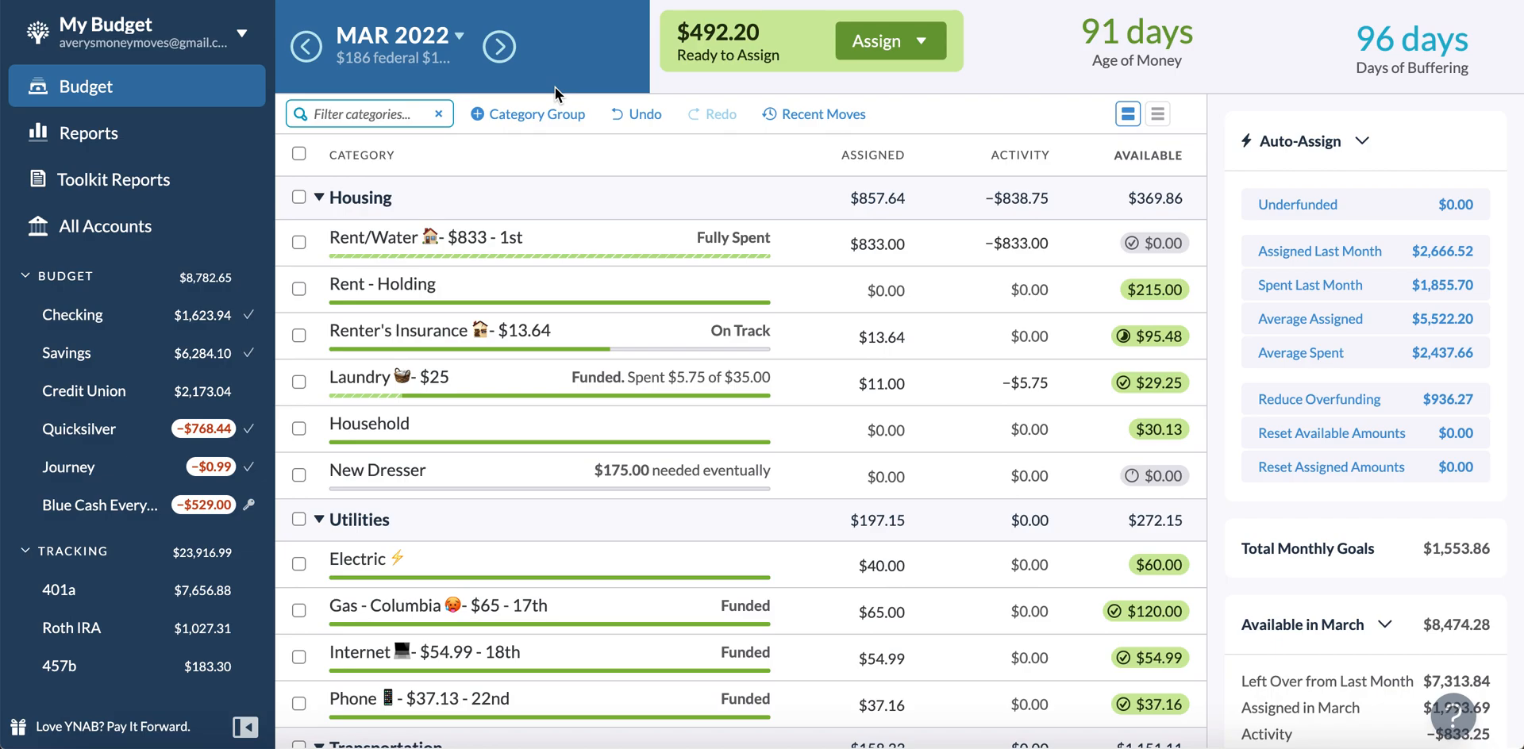
pyautogui.click(407, 64)
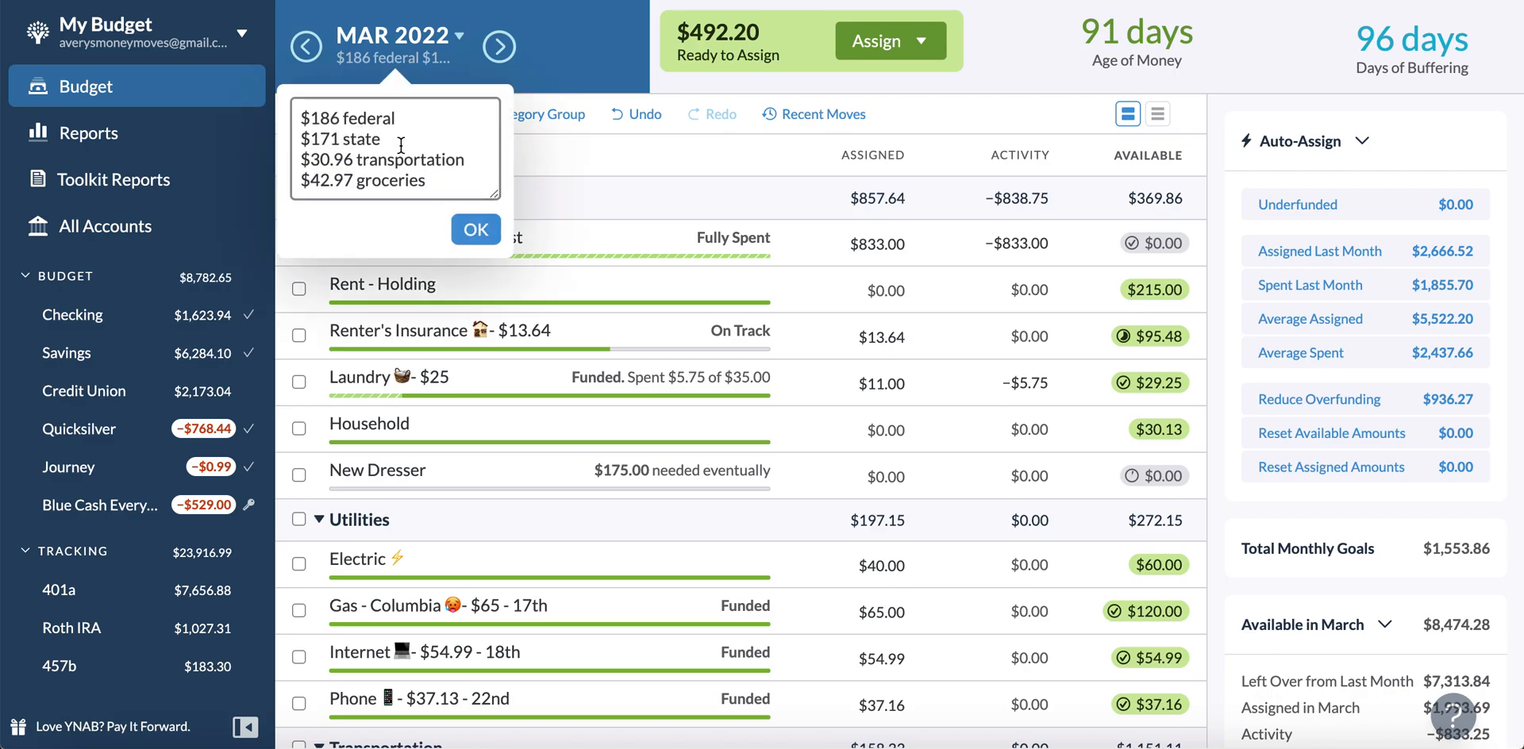
pyautogui.click(476, 230)
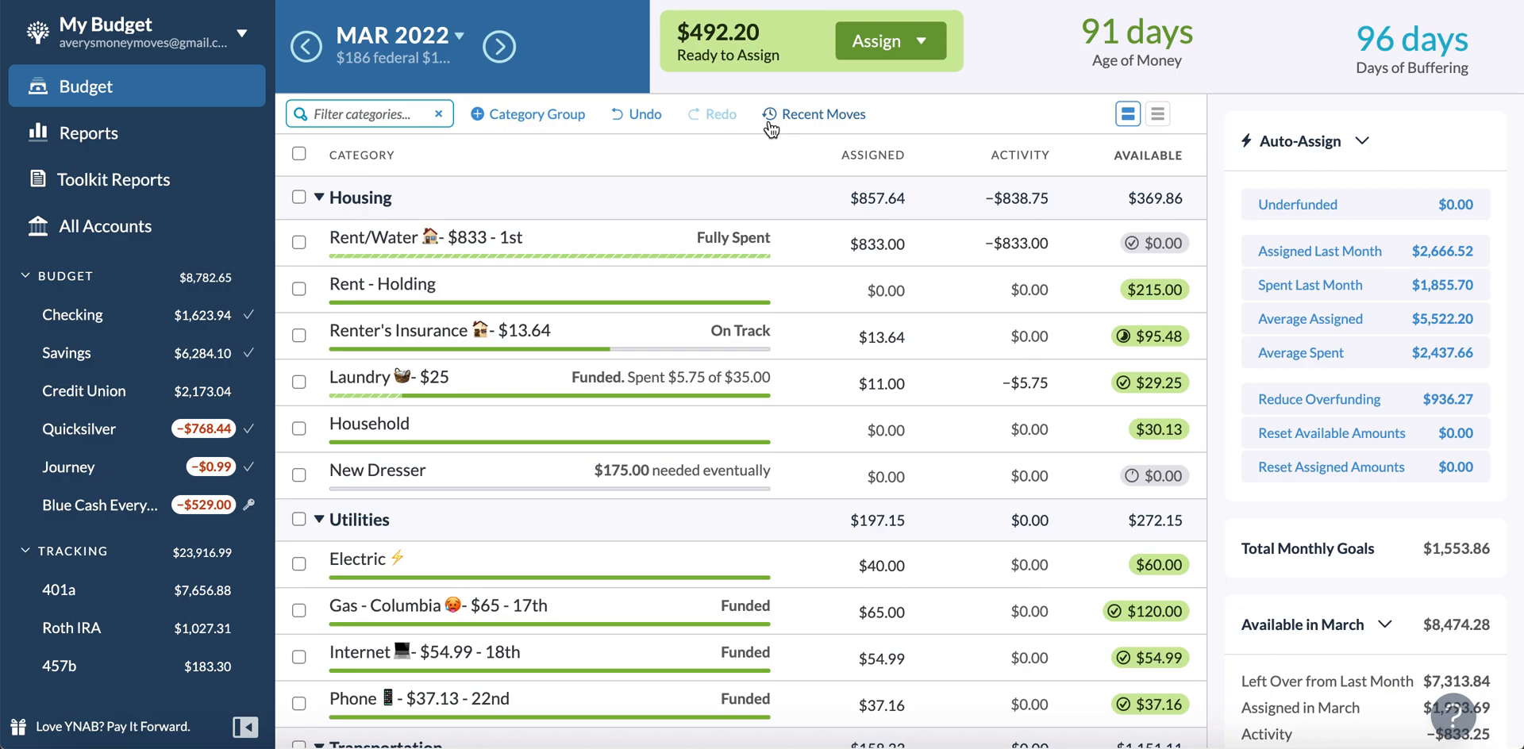
# Examine the recent money moves from March 2 and 3, 2022, including the categories moved to Ready to Assign
pyautogui.click(770, 123)
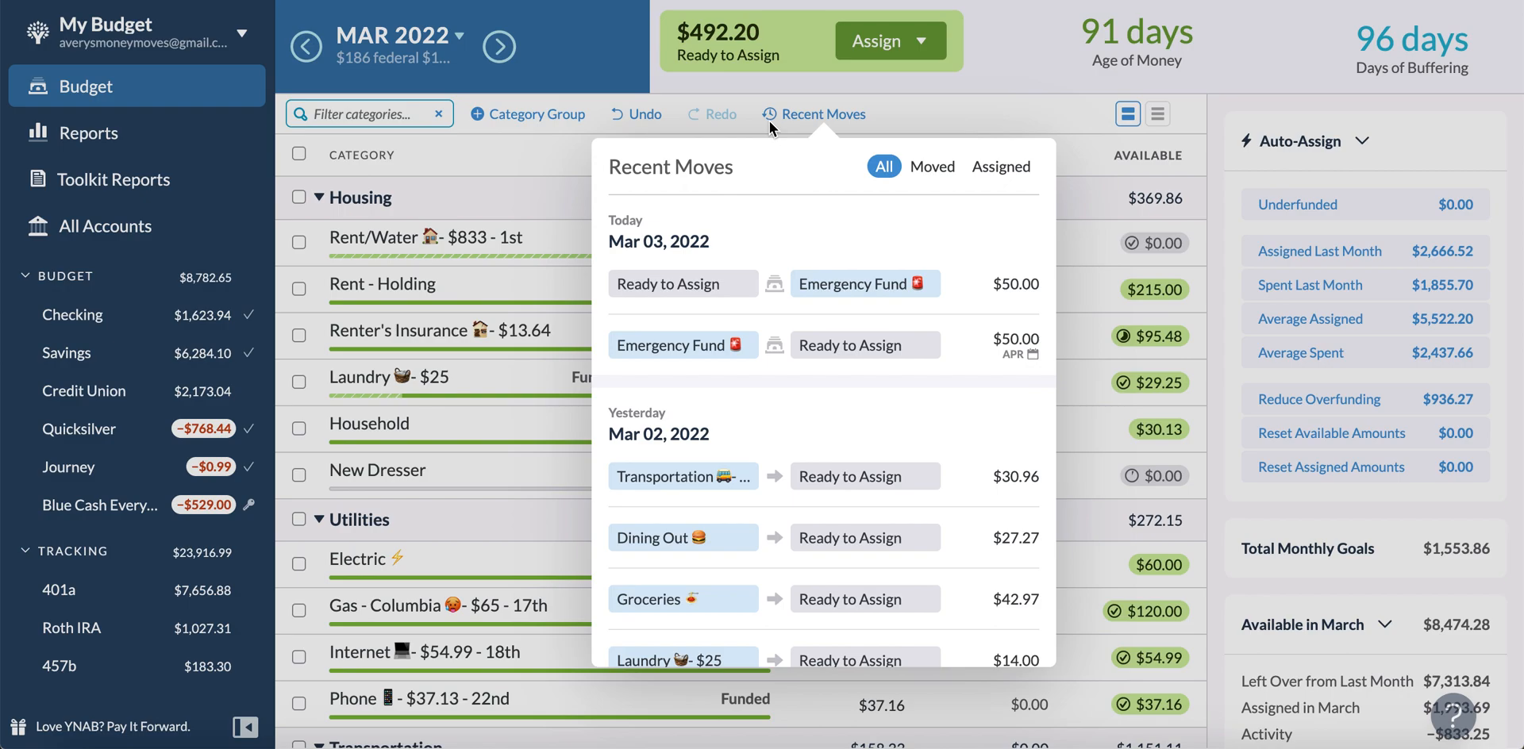
pyautogui.scroll(-3, 794, 294)
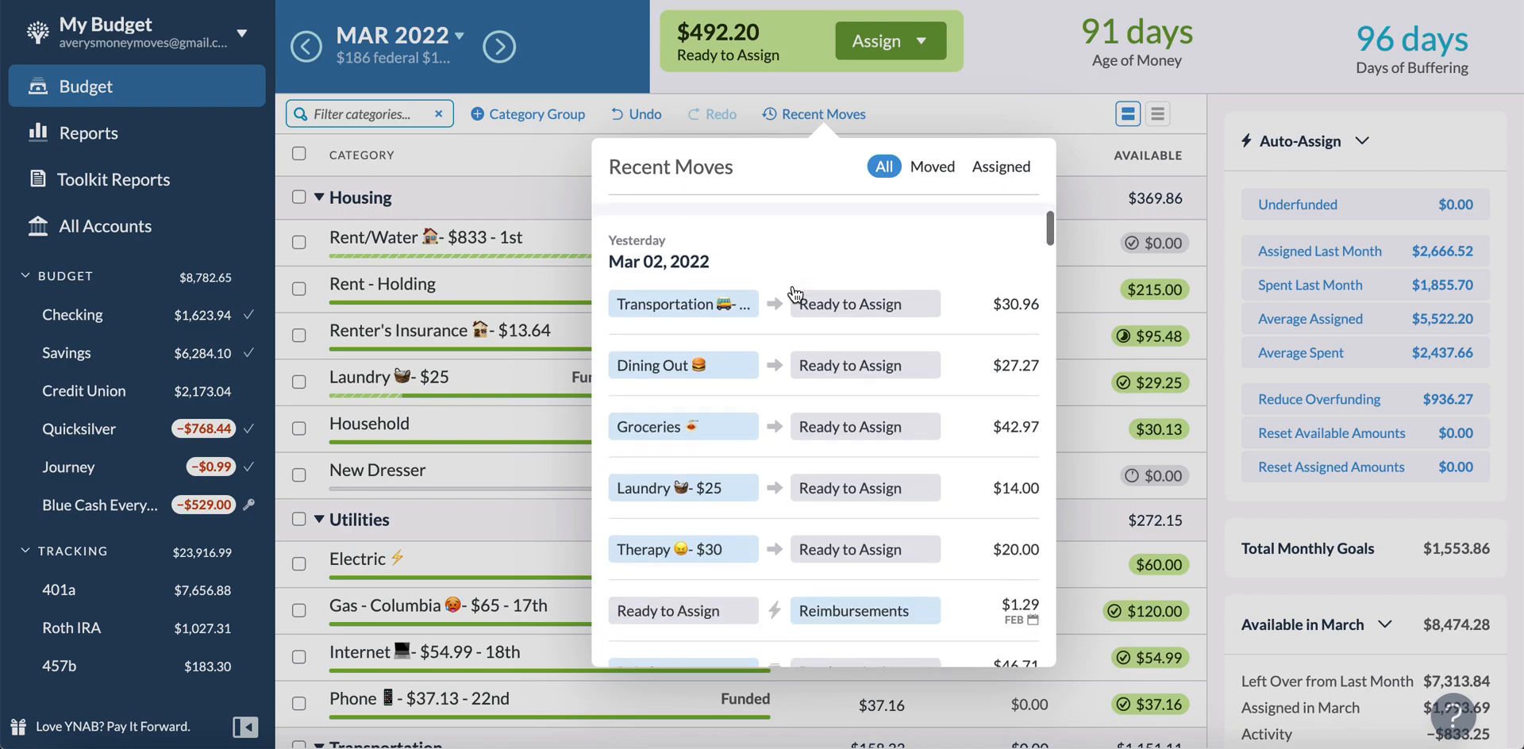
pyautogui.scroll(1, 794, 292)
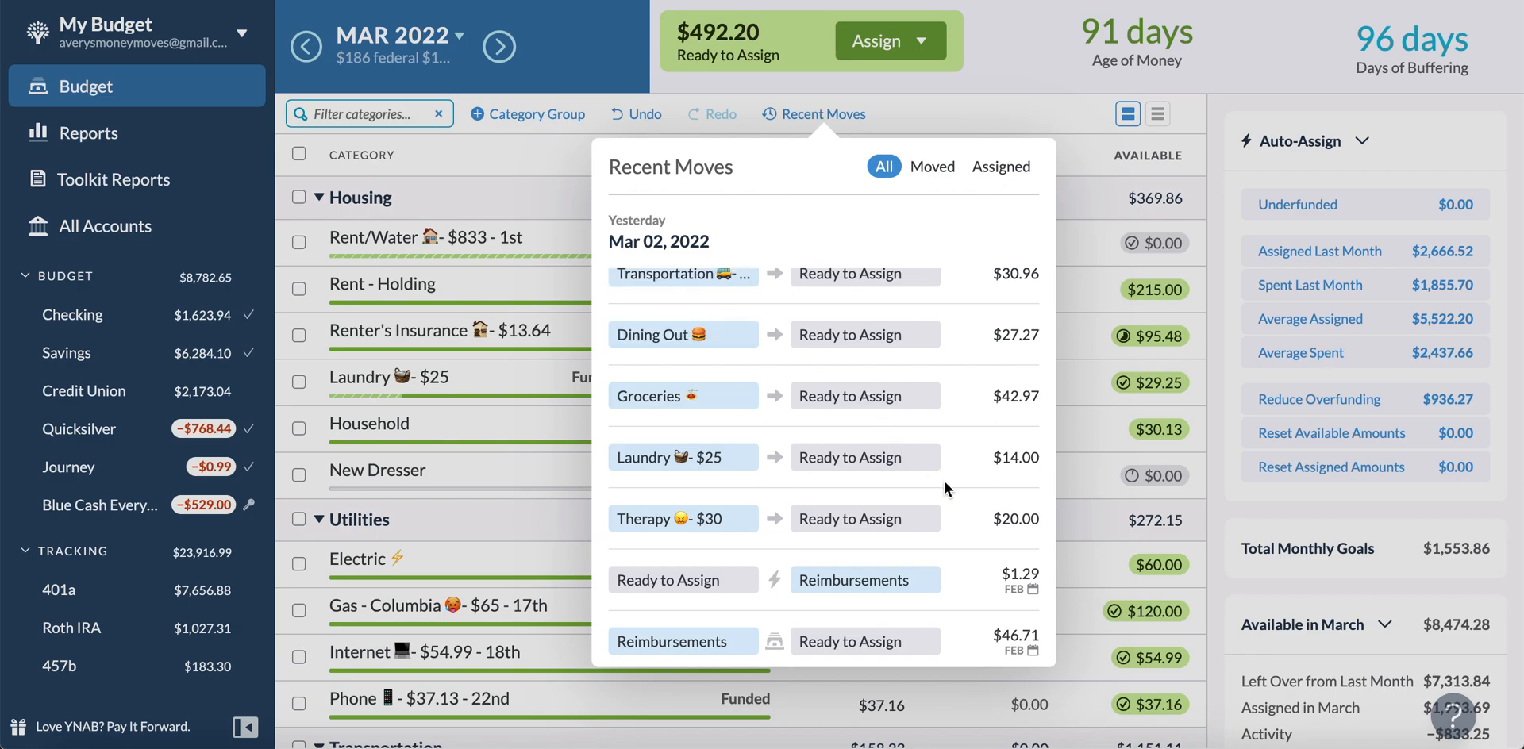
pyautogui.scroll(-2, 943, 478)
pyautogui.scroll(1, 944, 486)
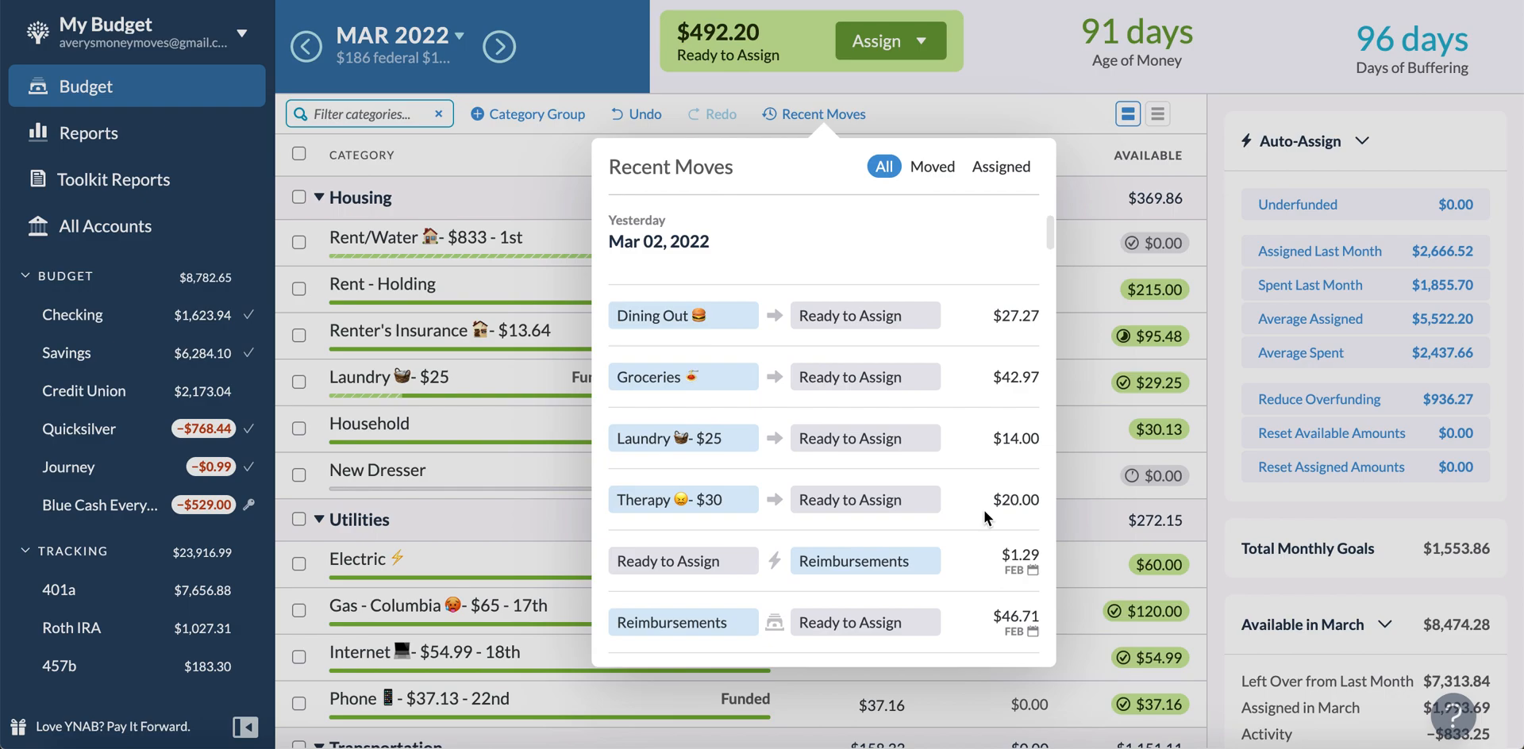
pyautogui.scroll(1, 993, 512)
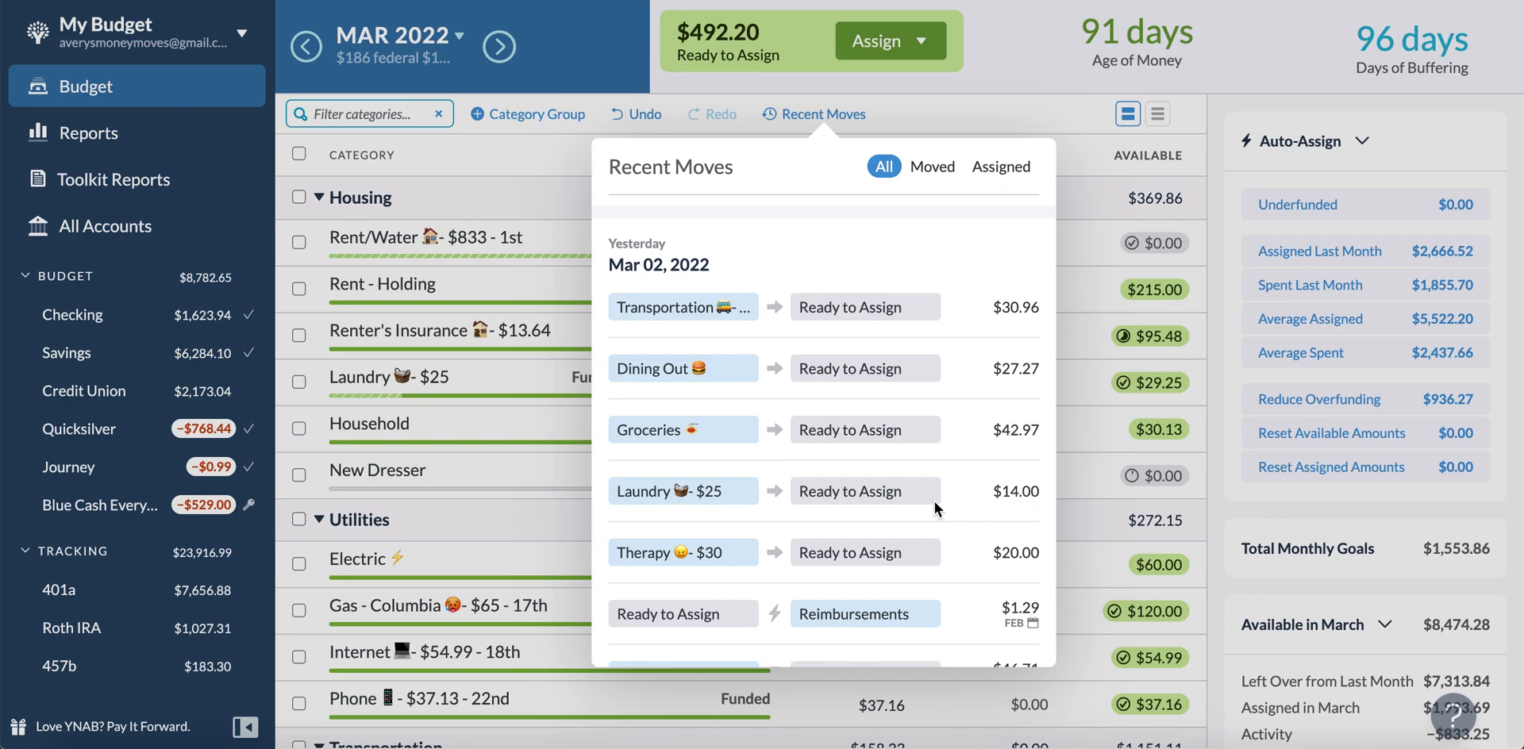
pyautogui.scroll(1, 957, 513)
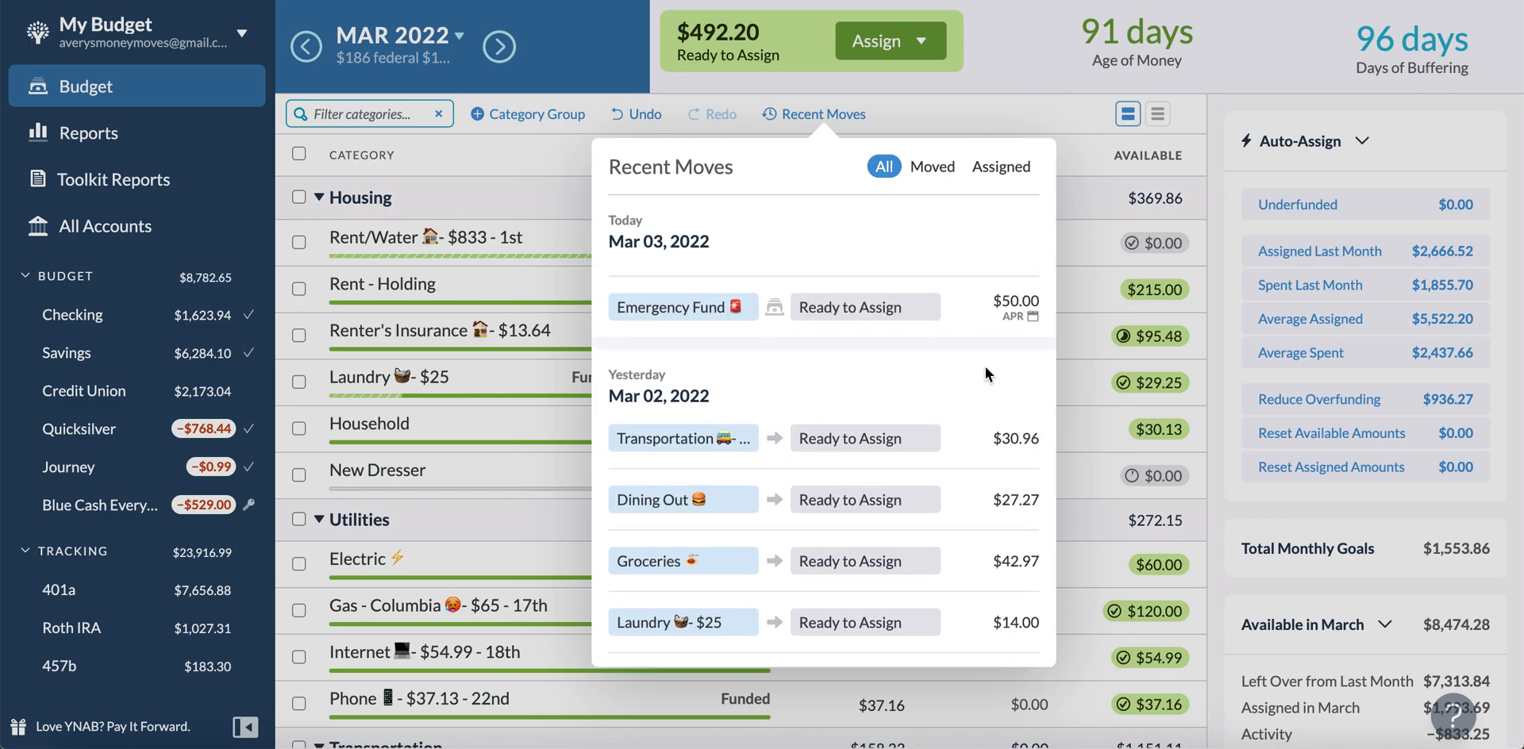
pyautogui.click(1002, 30)
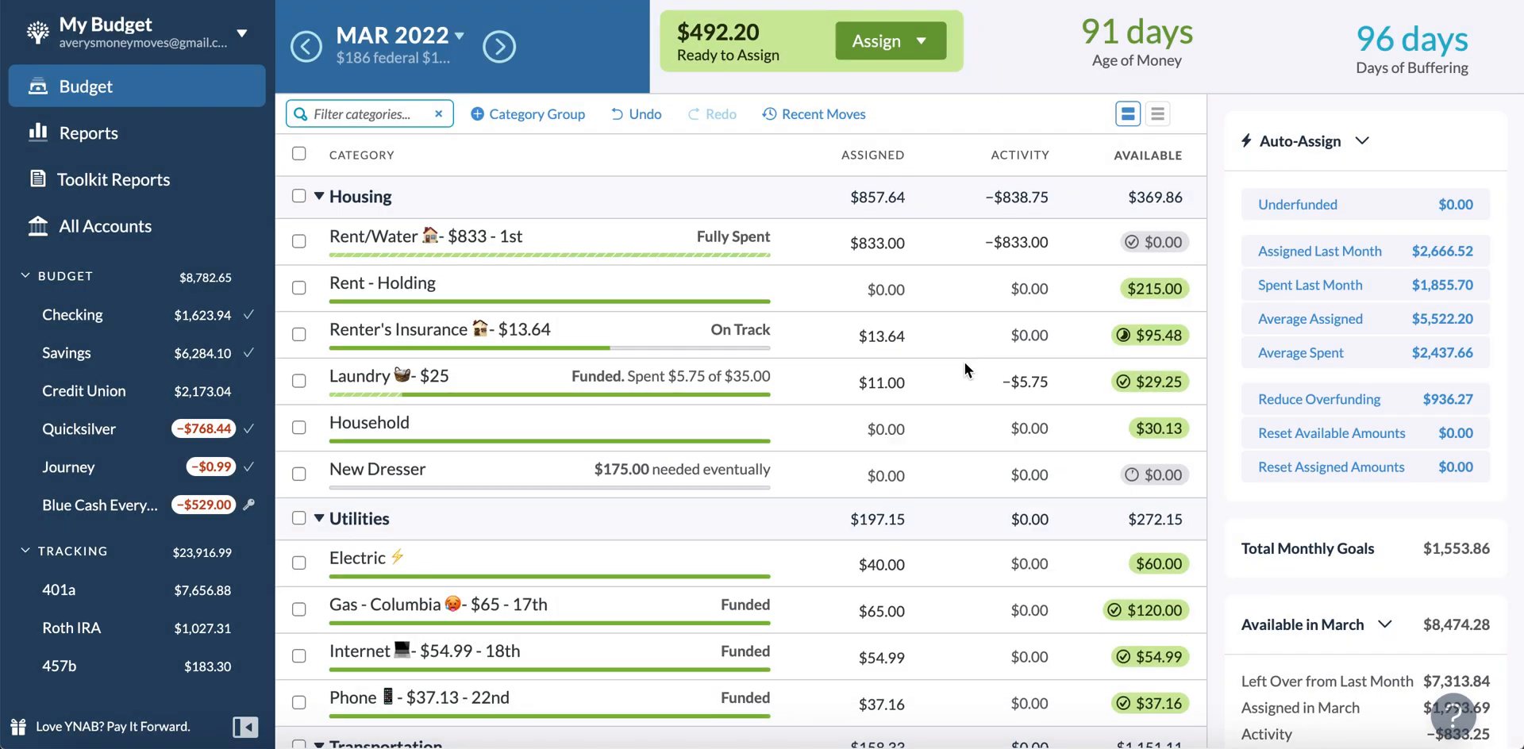
# Move $25 from the Electric category to Ready to Assign, leaving the category name as it is
pyautogui.scroll(-3, 965, 362)
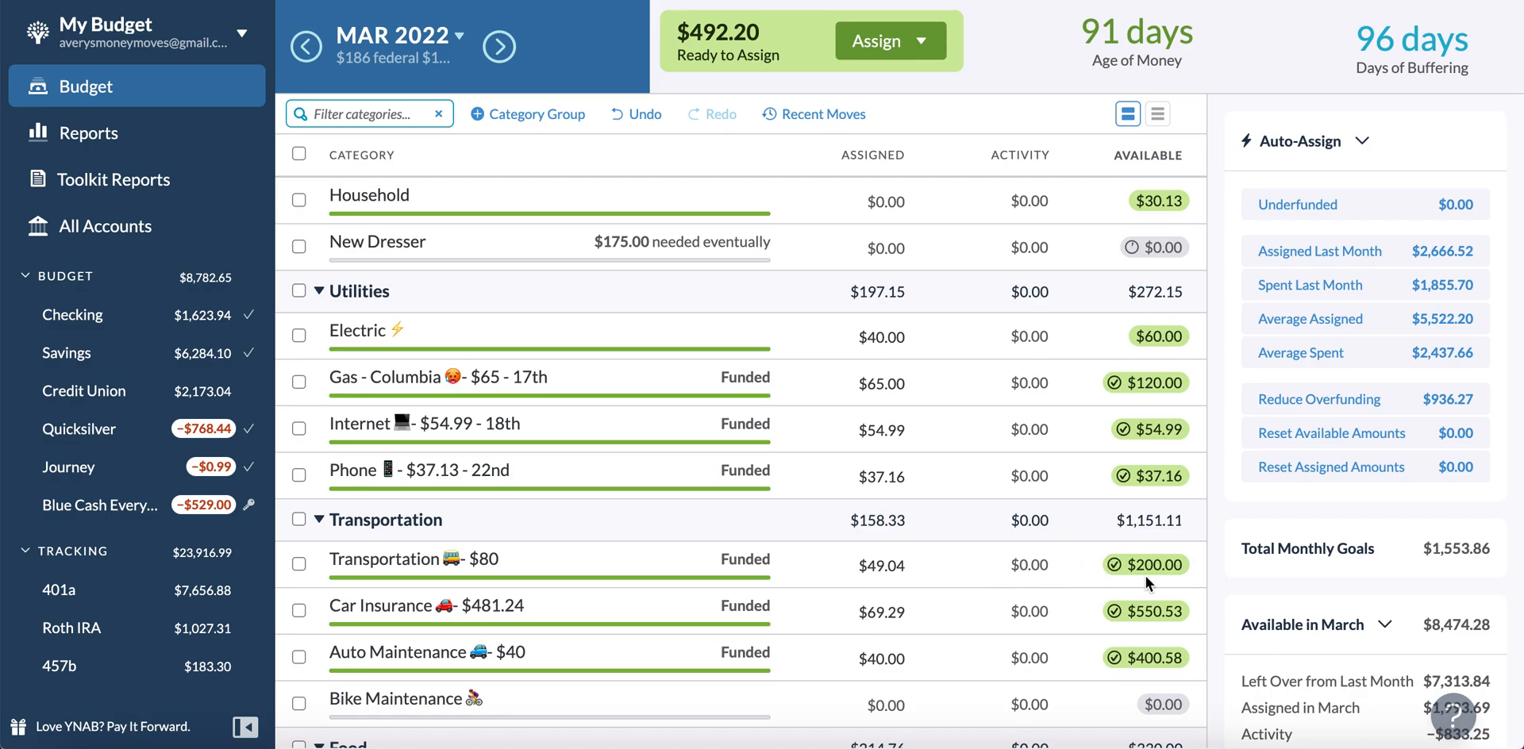
pyautogui.moveTo(1144, 579)
pyautogui.click(348, 331)
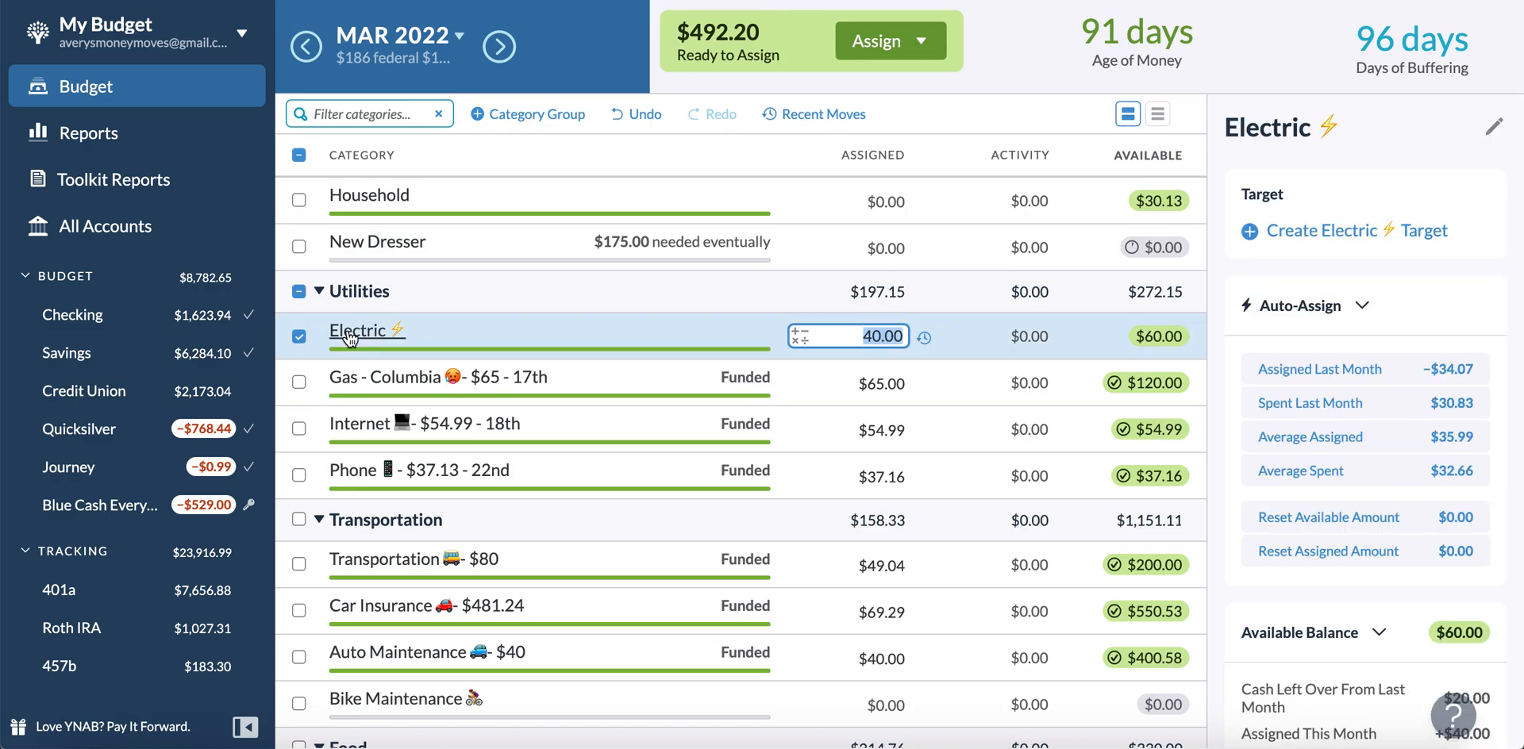
pyautogui.scroll(-2, 1202, 432)
pyautogui.scroll(3, 1203, 430)
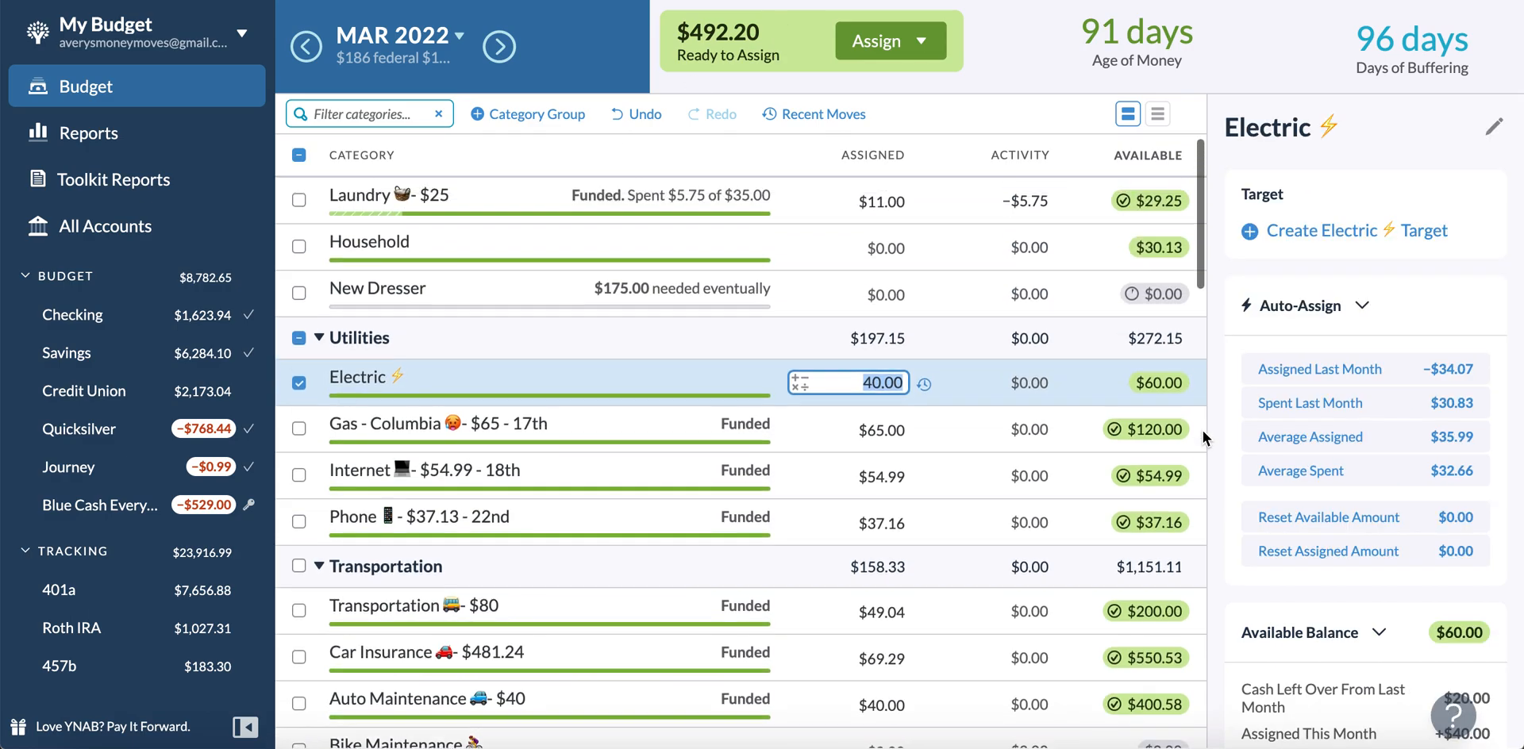
pyautogui.scroll(-5, 1271, 468)
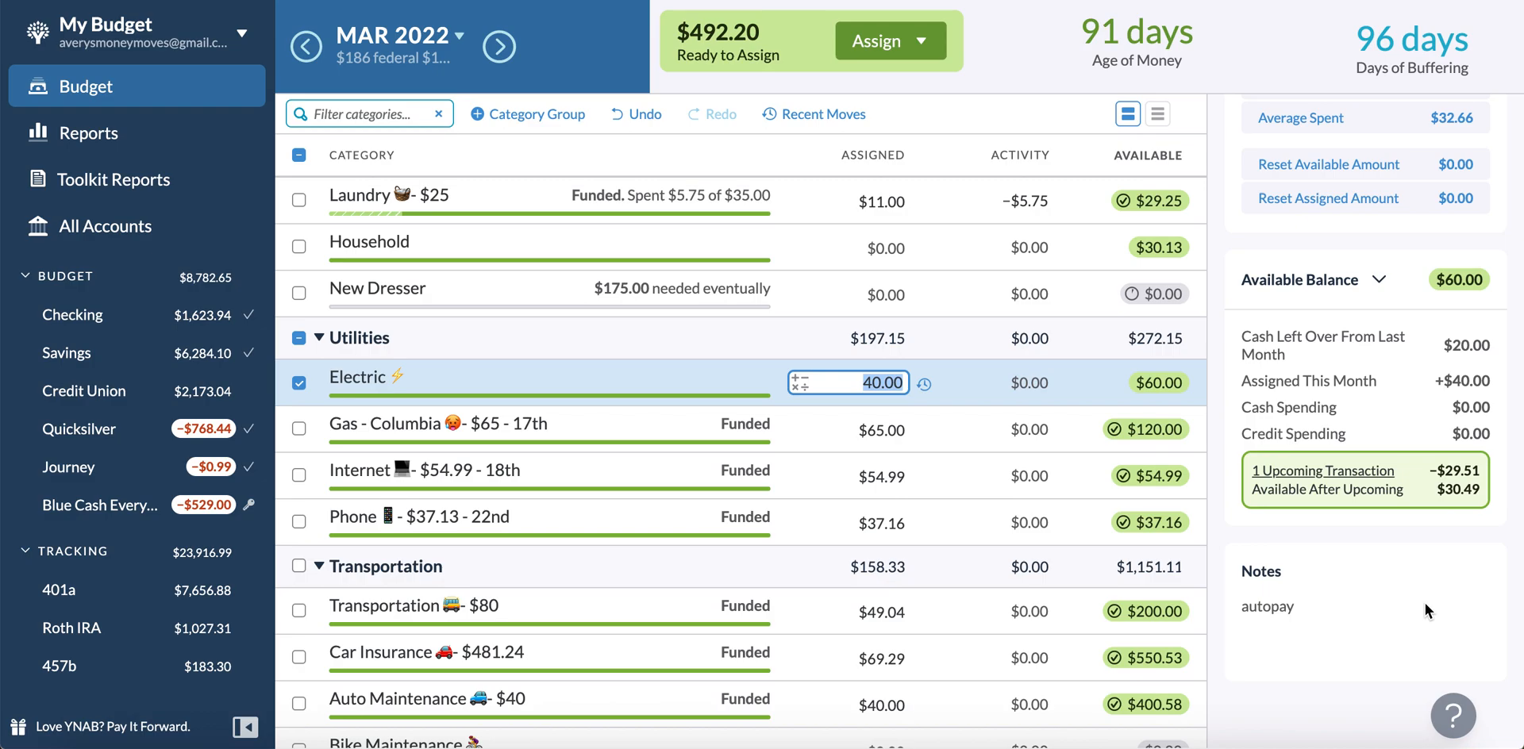
pyautogui.click(1176, 388)
pyautogui.write('15')
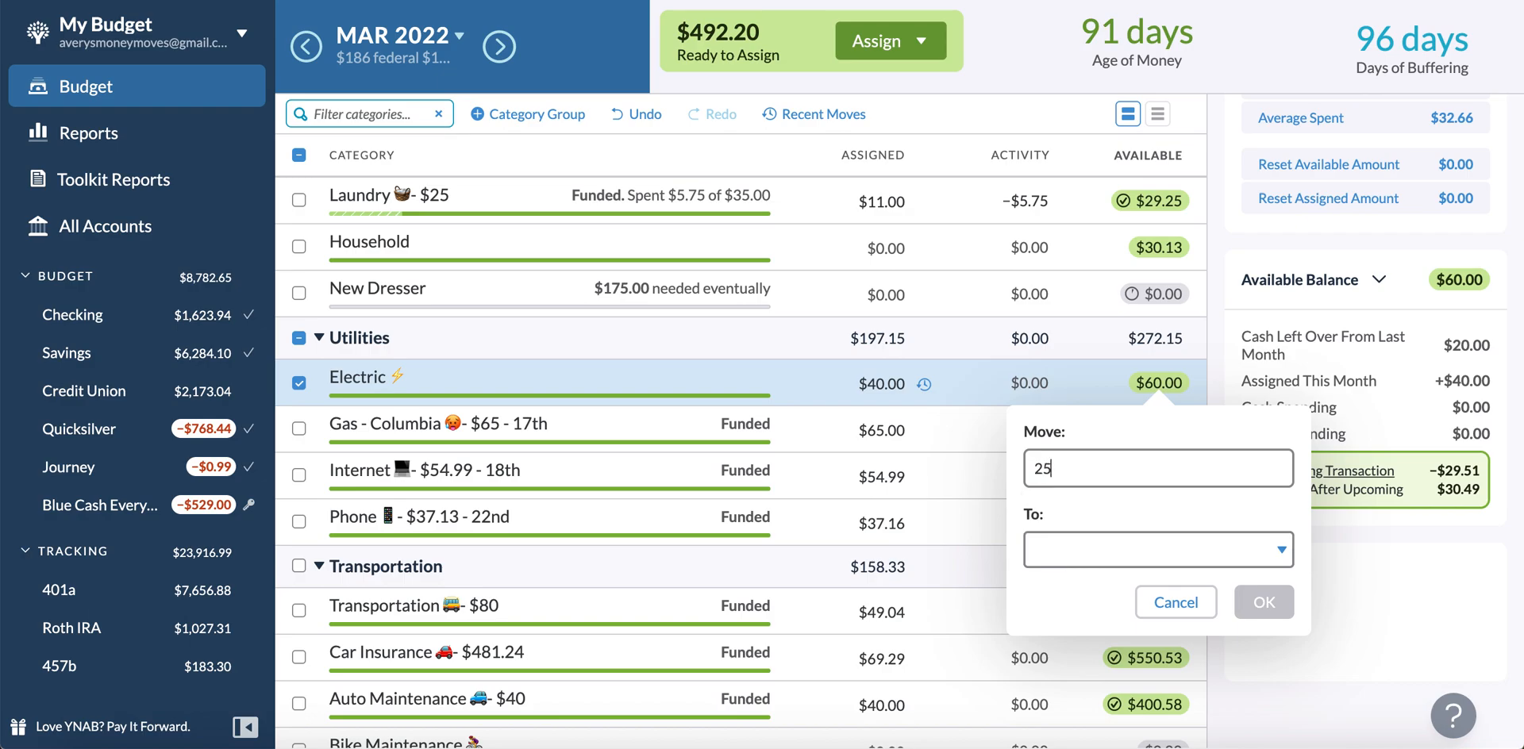
pyautogui.click(1059, 550)
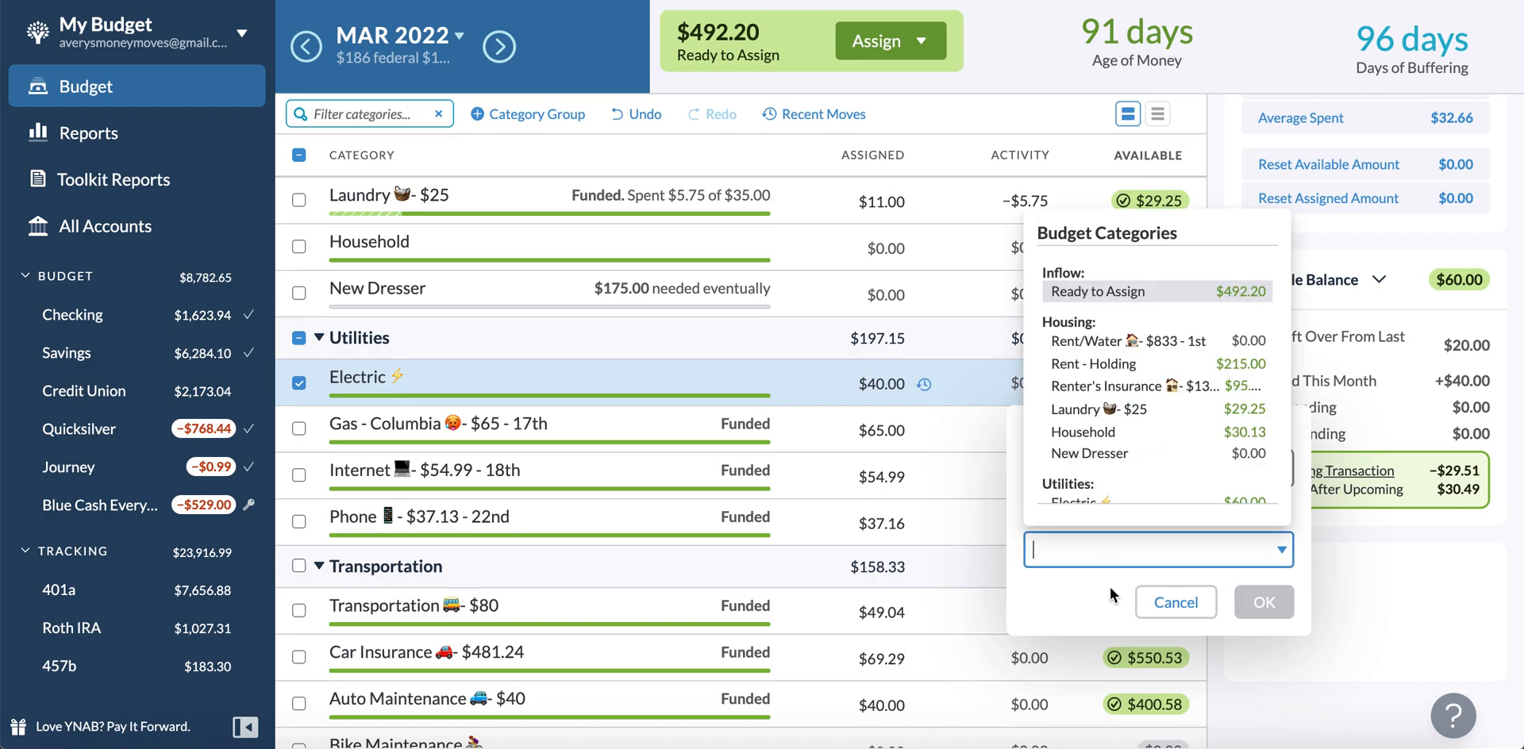
pyautogui.click(1164, 292)
pyautogui.click(1267, 605)
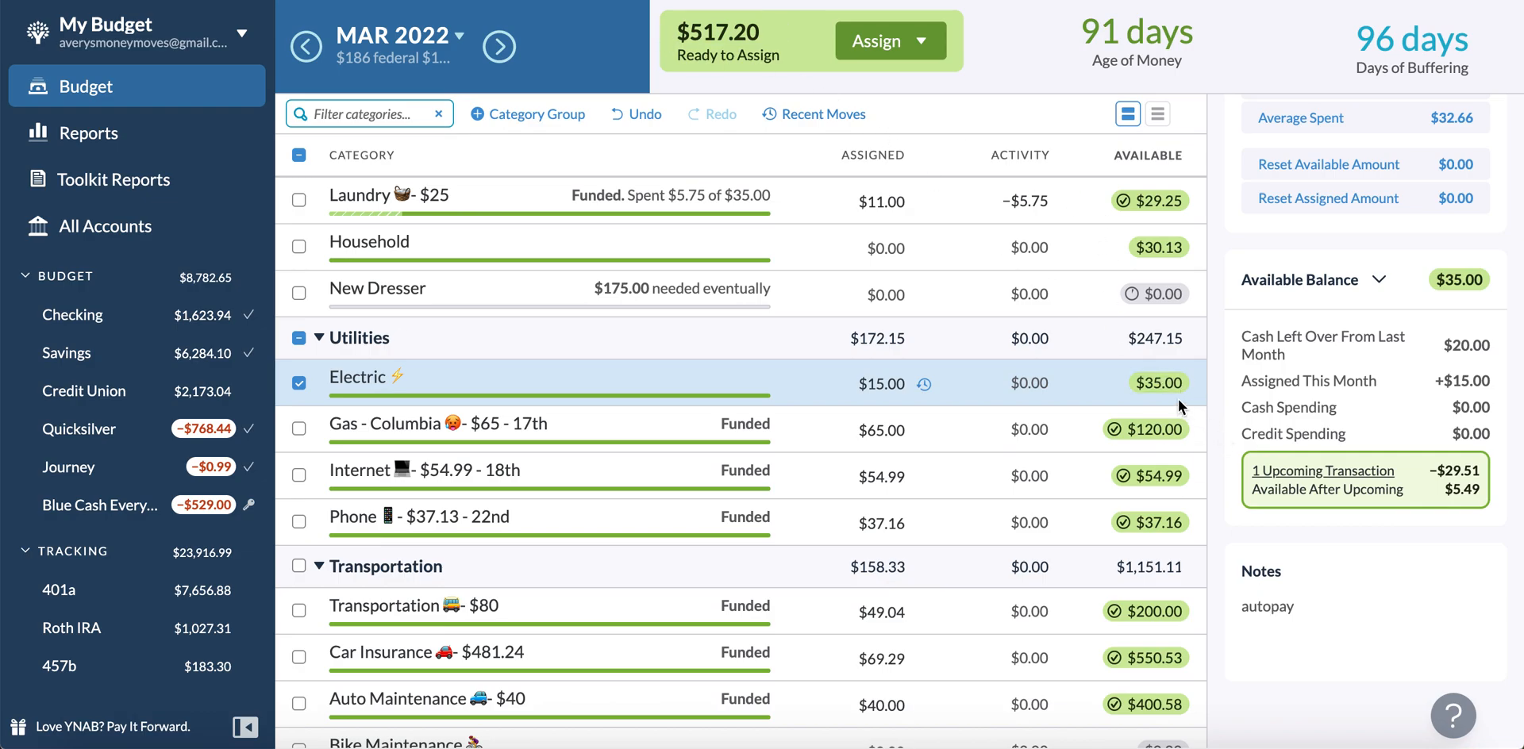
pyautogui.click(378, 385)
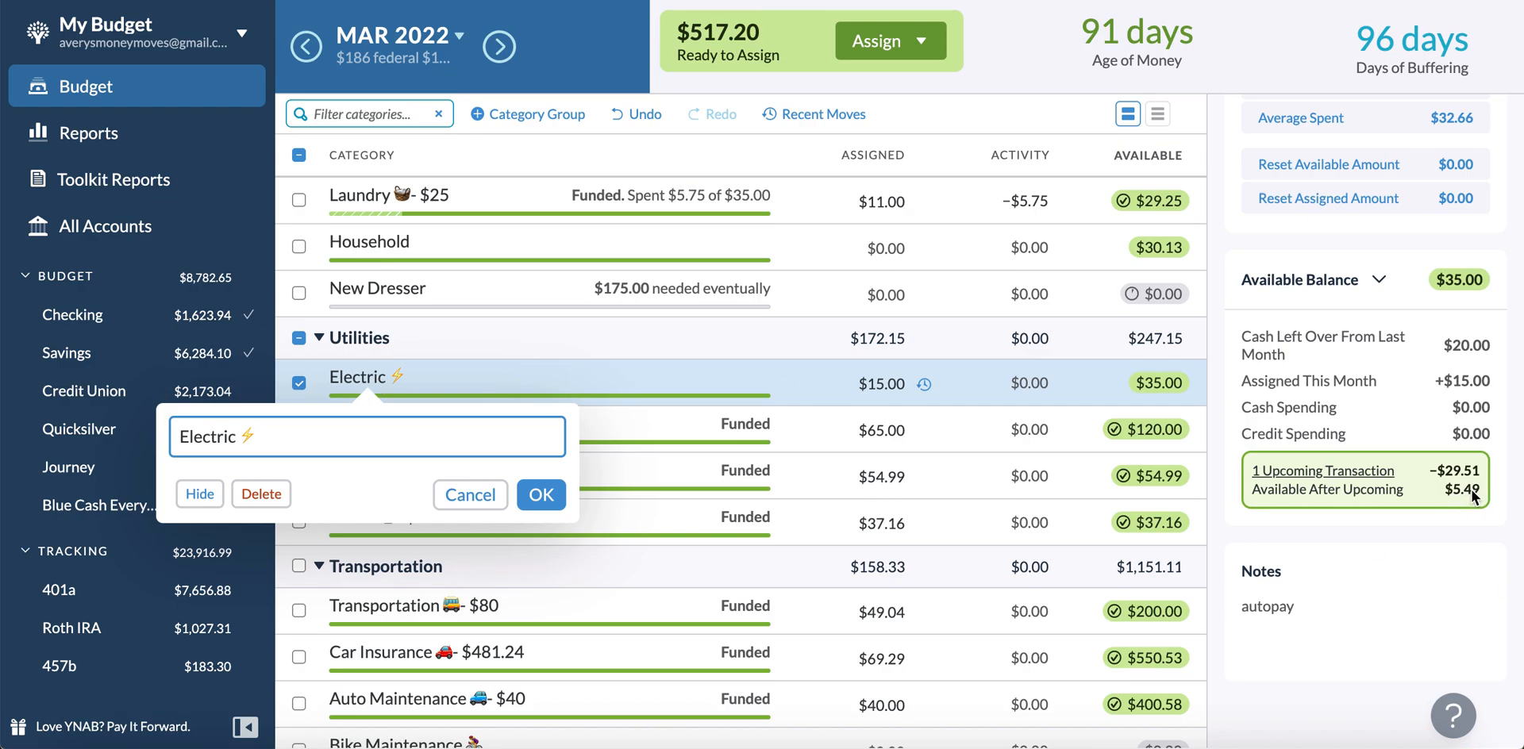
pyautogui.click(542, 494)
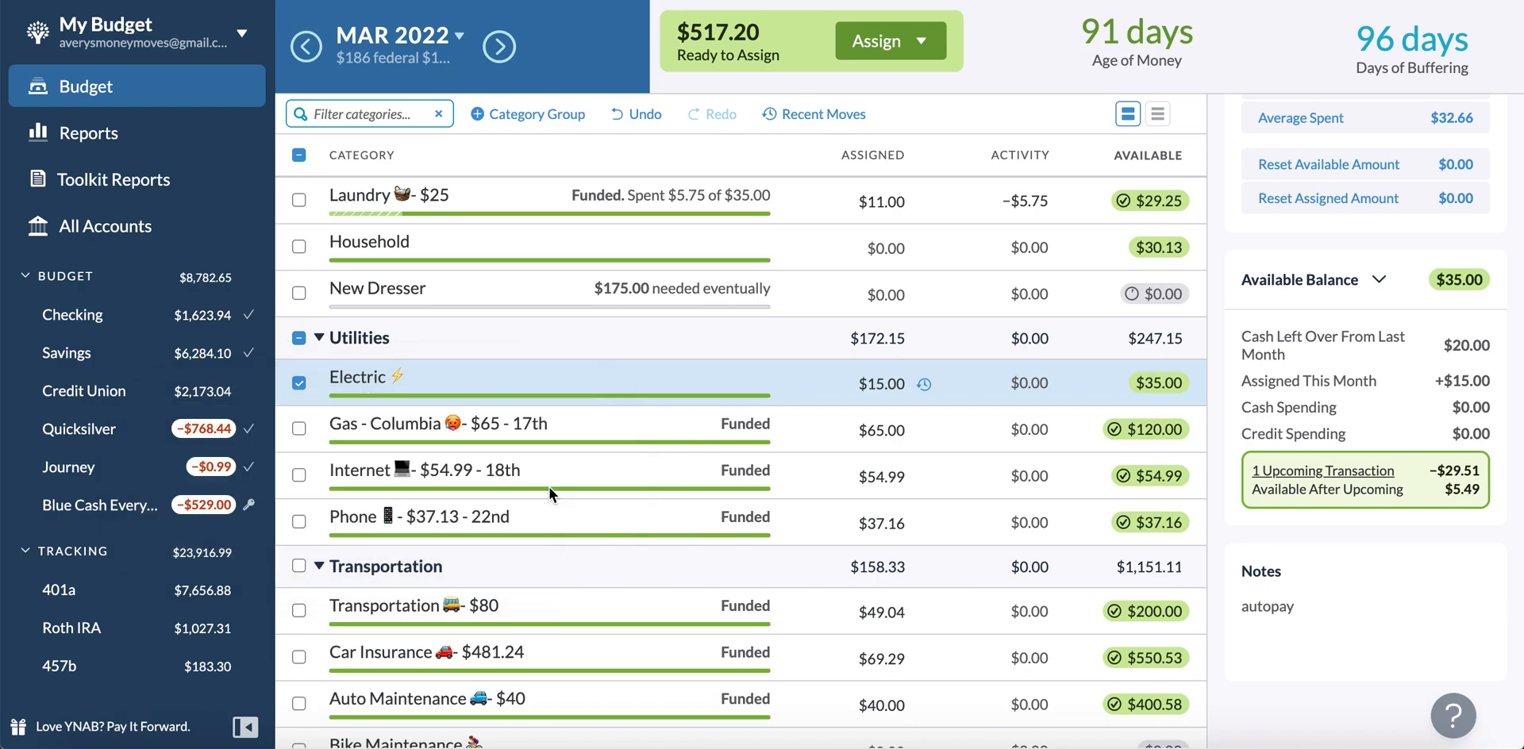
# Clear the category selection and add 17.20 to the amount assigned to Health/Beauty/Clothing under Sinking Funds
pyautogui.scroll(3, 549, 487)
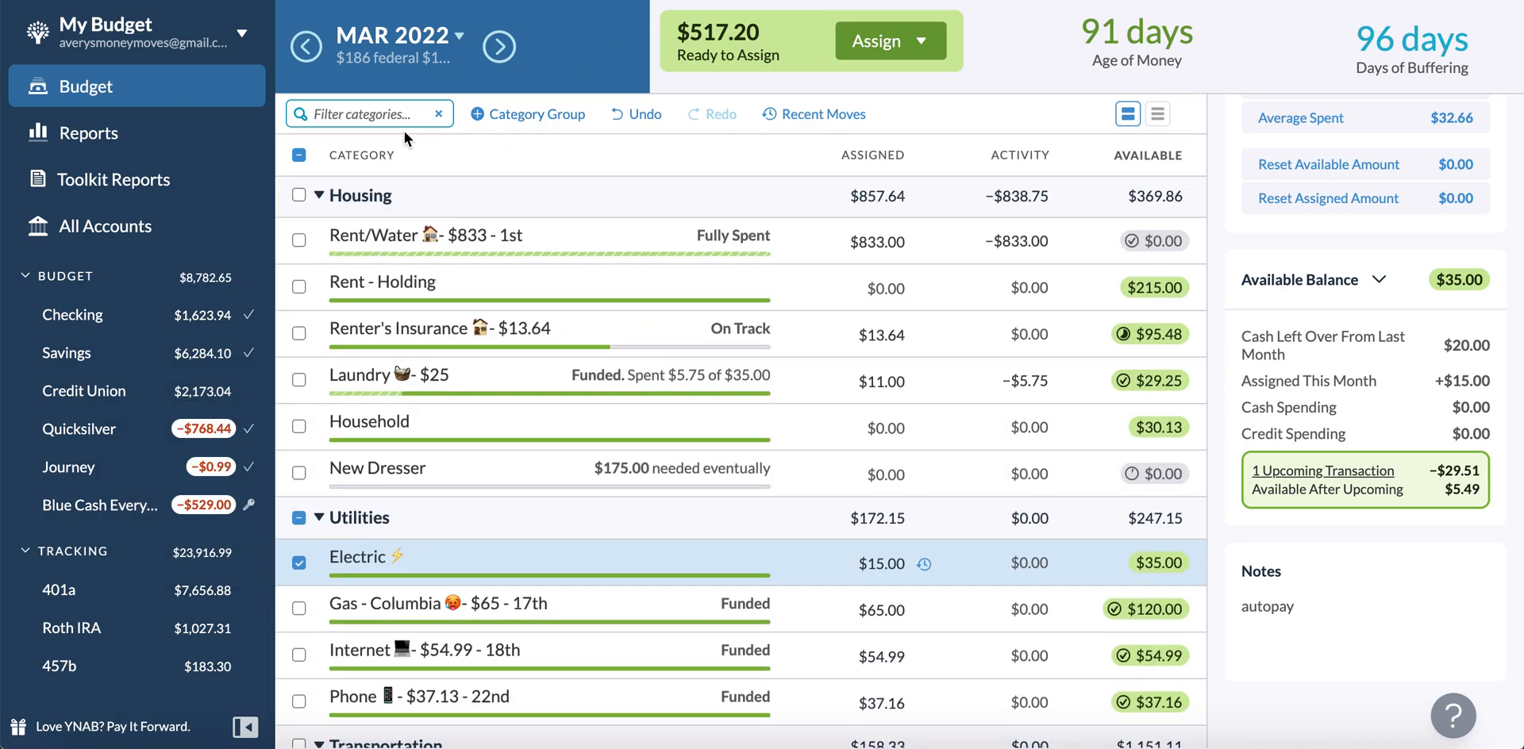
pyautogui.click(299, 156)
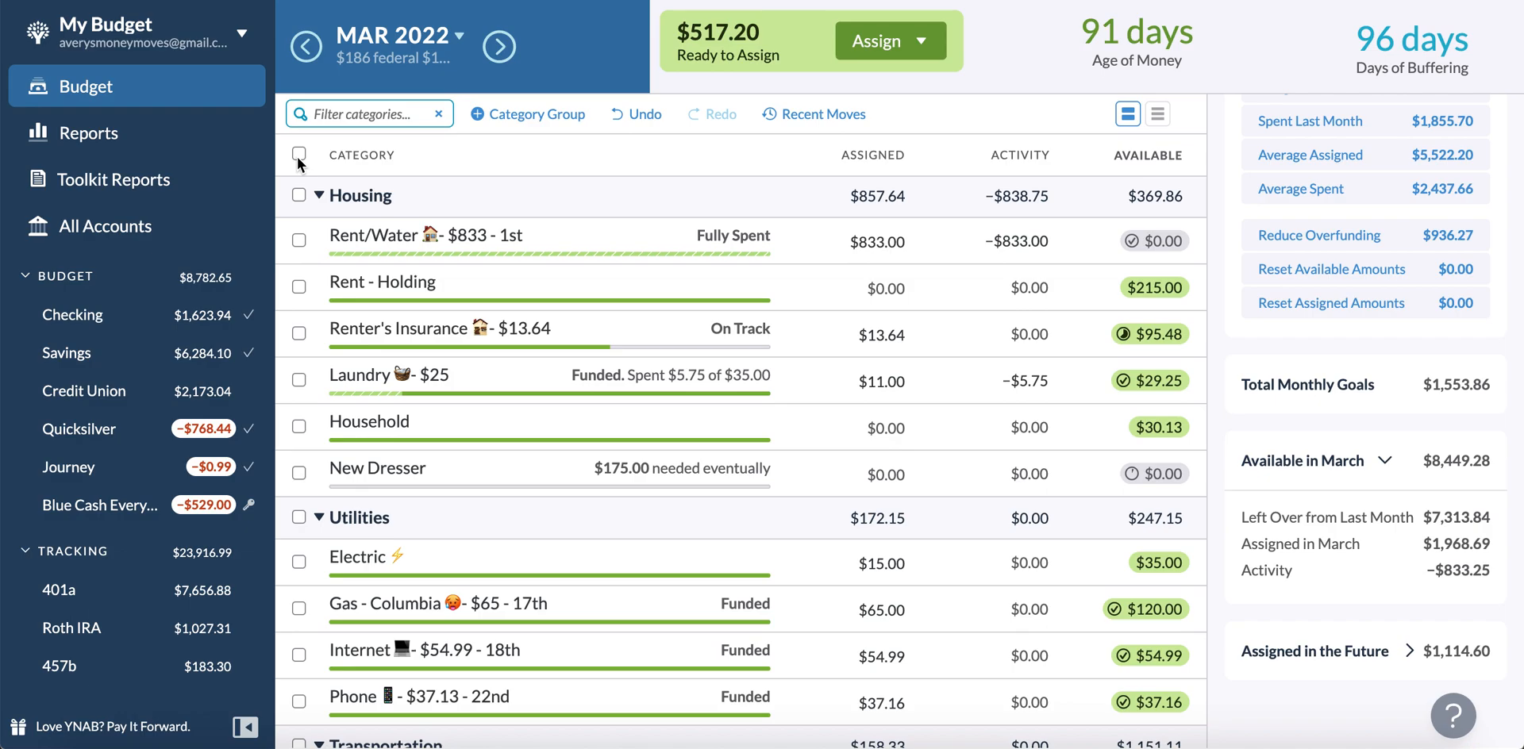
pyautogui.scroll(-10, 447, 264)
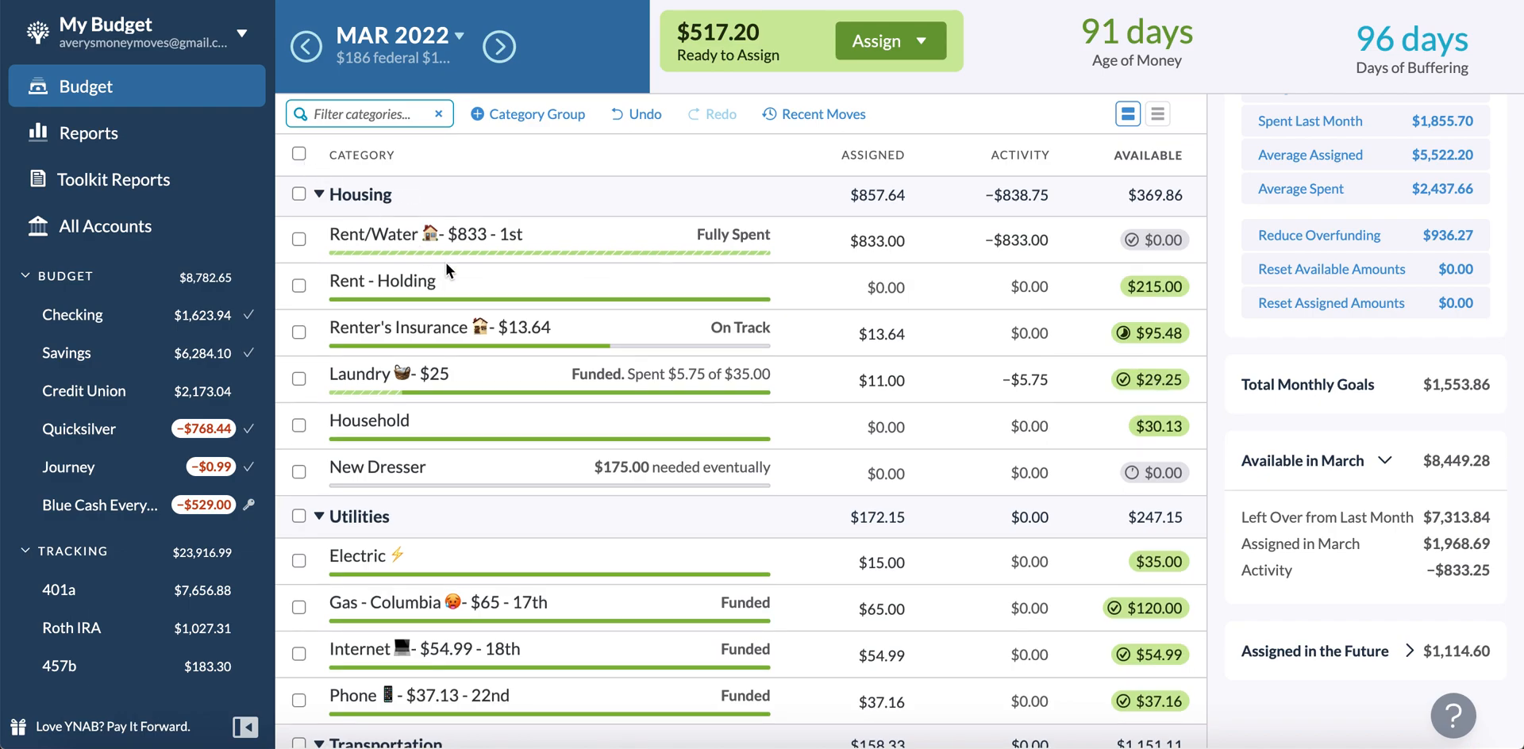
pyautogui.scroll(-17, 447, 264)
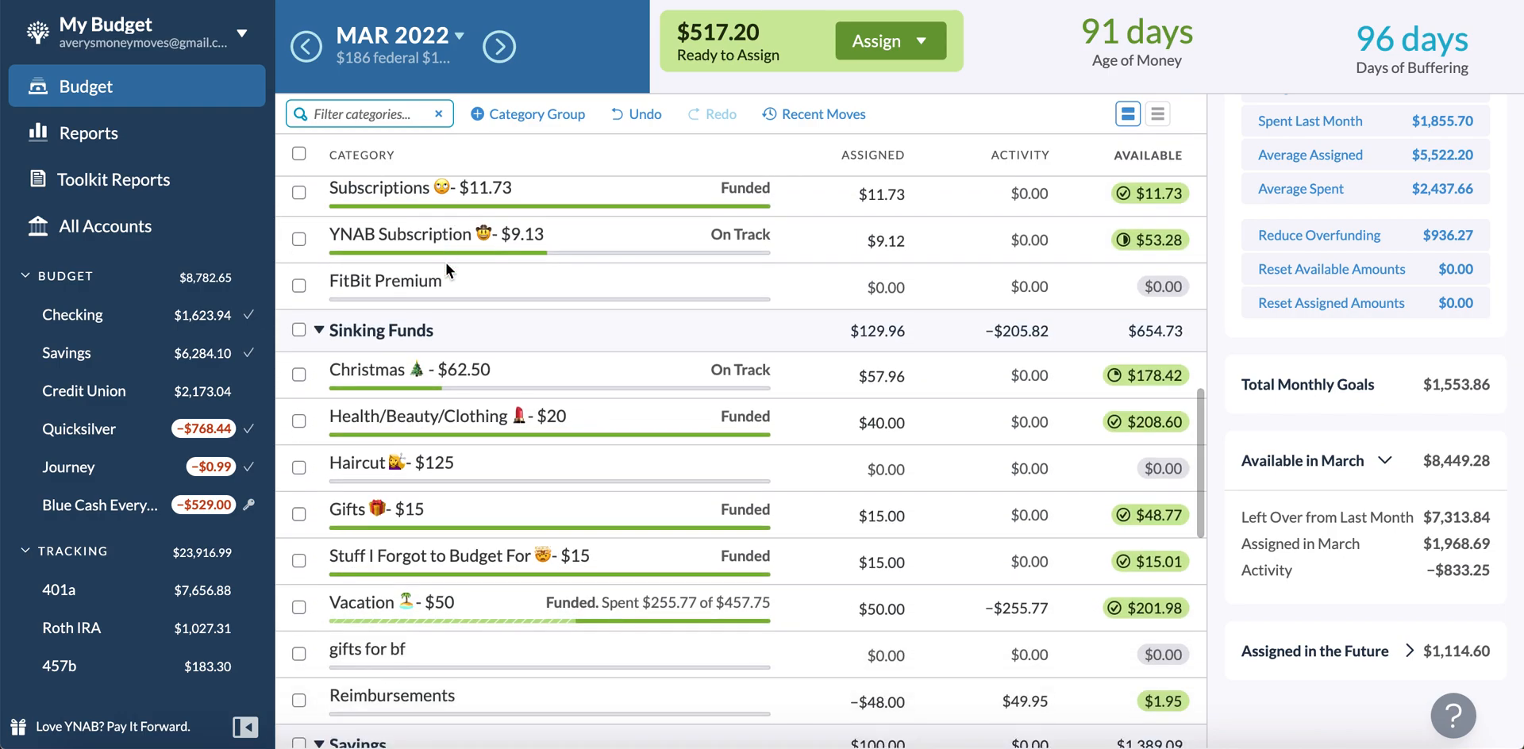
pyautogui.click(861, 422)
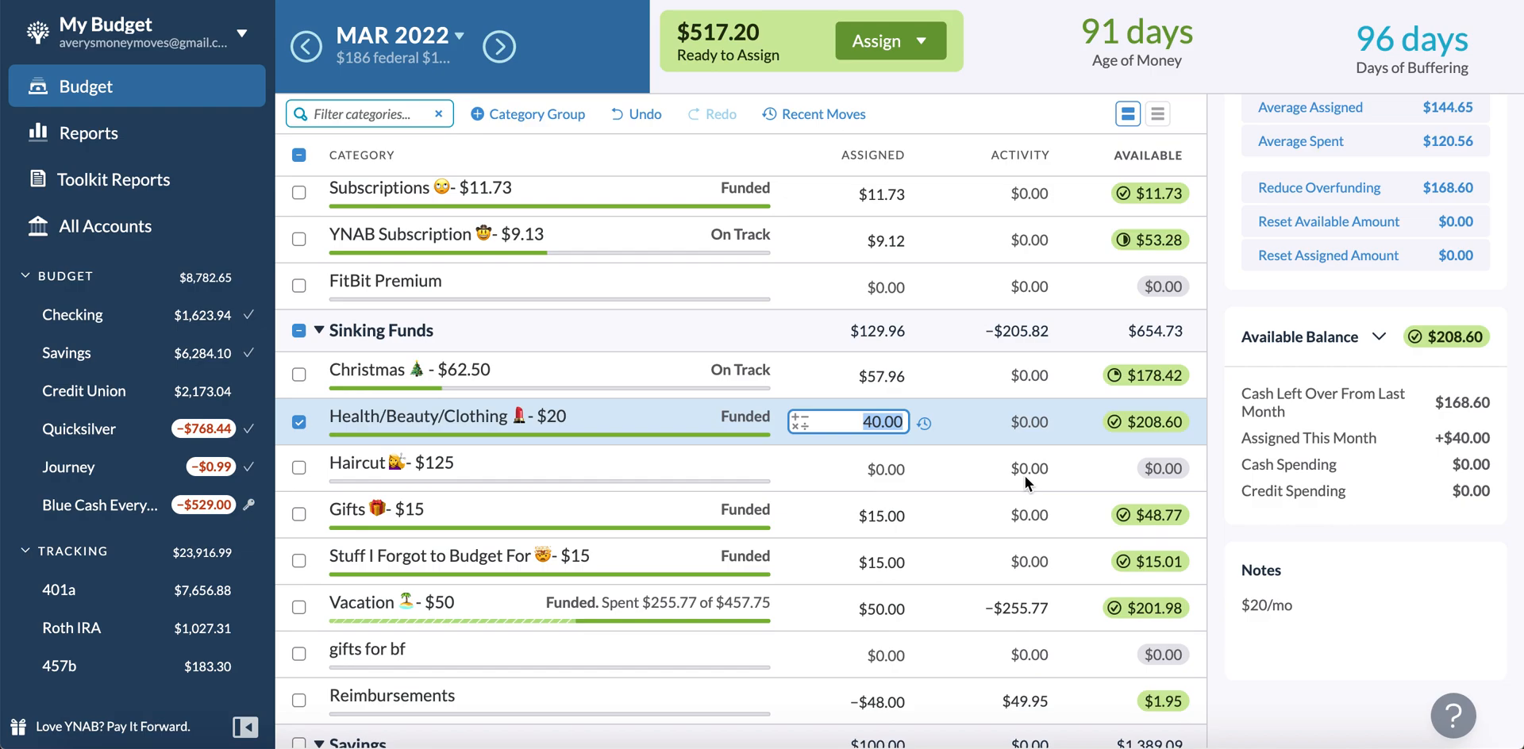
pyautogui.press('Right')
pyautogui.write('+17.20')
pyautogui.press('Return')
# Set the amount assigned to Household under Housing to the result of 50-30.13
pyautogui.scroll(3, 748, 243)
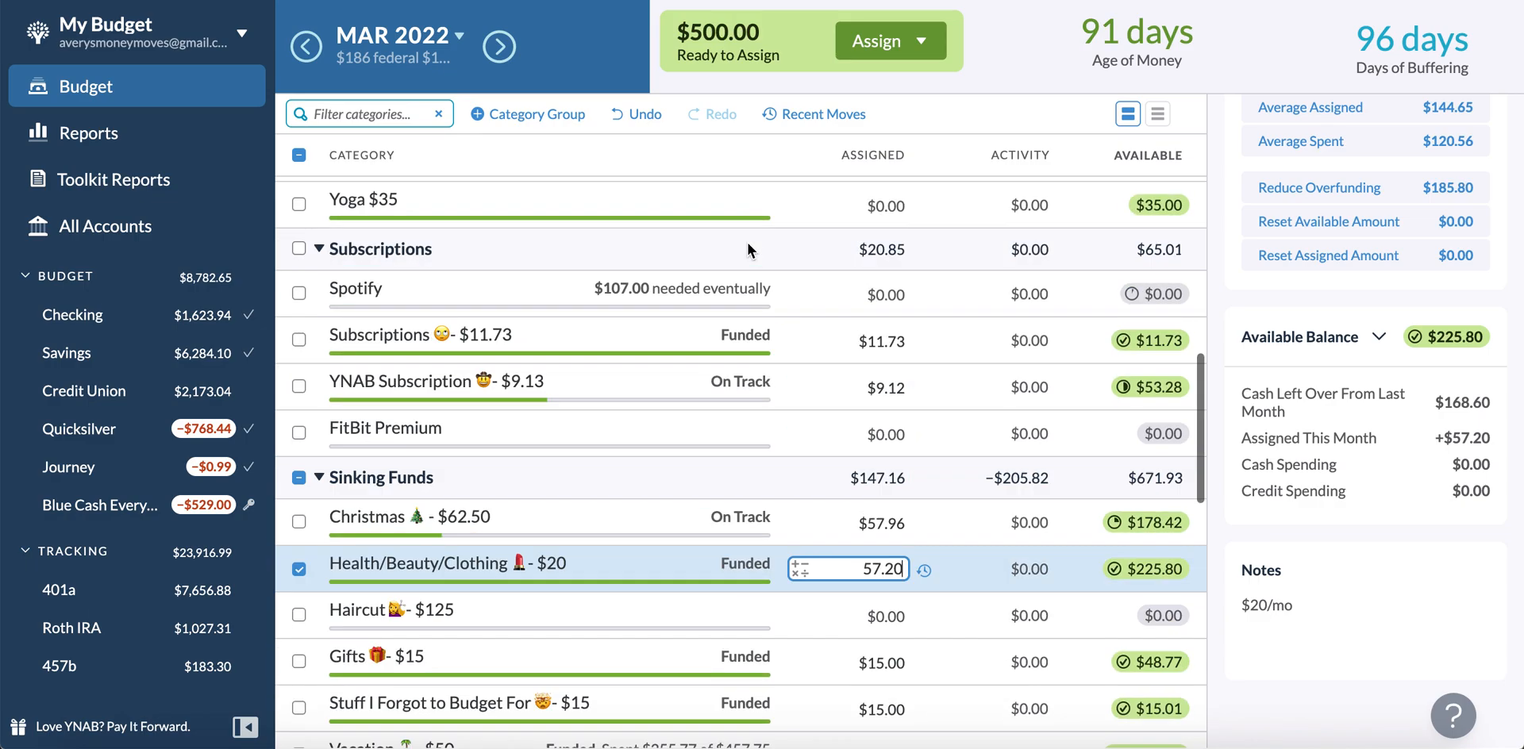
pyautogui.scroll(-2, 750, 237)
pyautogui.scroll(15, 759, 217)
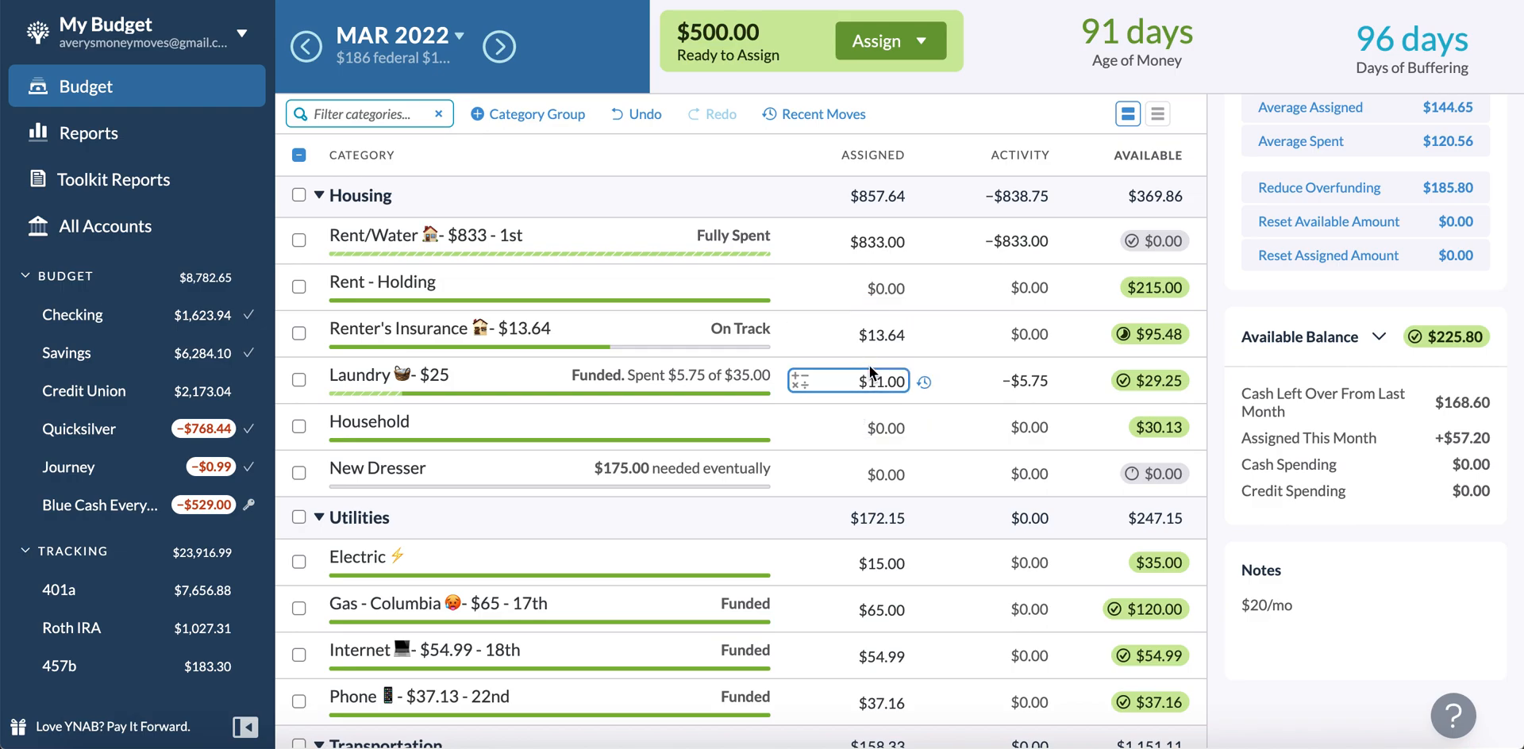
pyautogui.click(889, 428)
pyautogui.write('5')
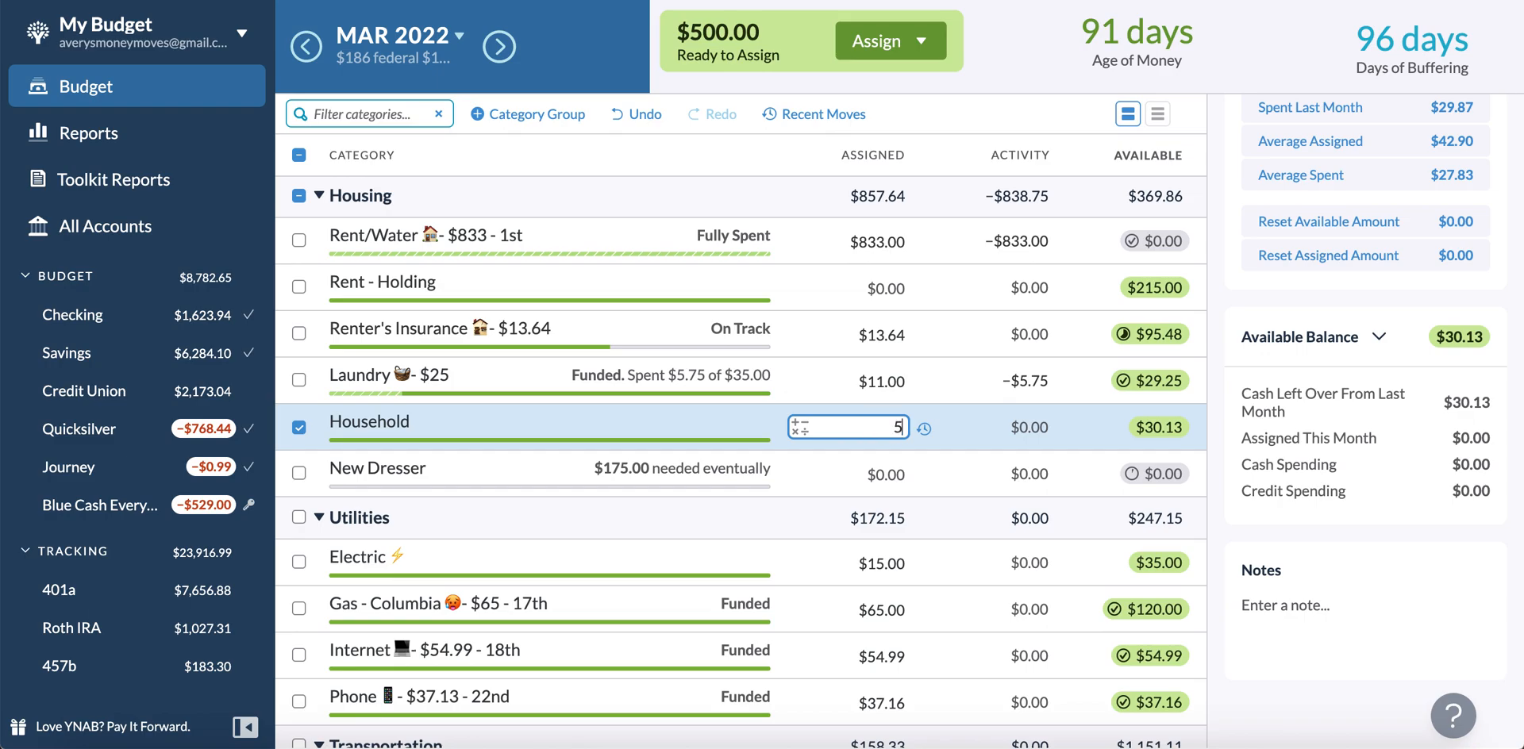
pyautogui.write('0-30.13')
pyautogui.press('Return')
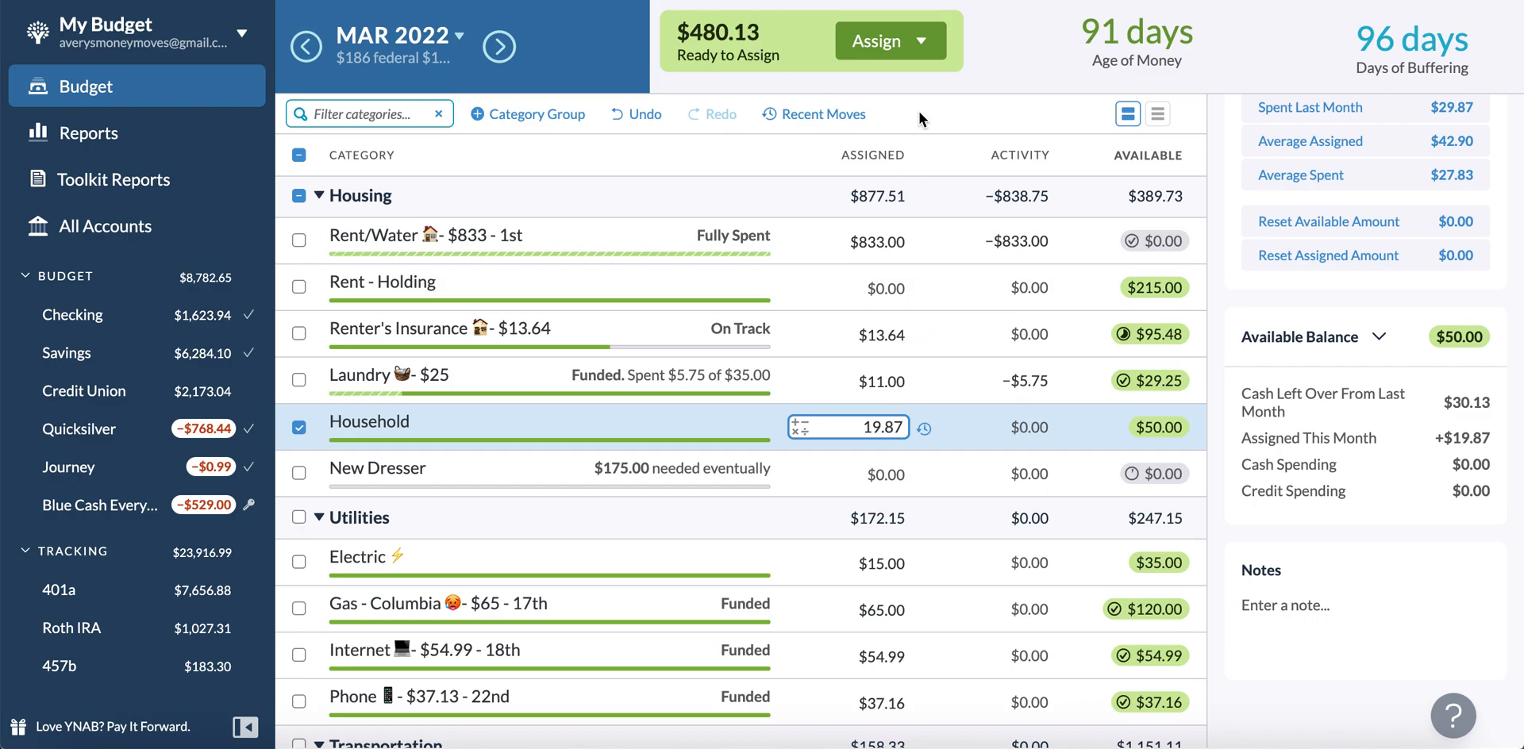
# Set the amount assigned to Emergency Fund under Savings to the result of 1500-1389.09
pyautogui.scroll(-2, 965, 460)
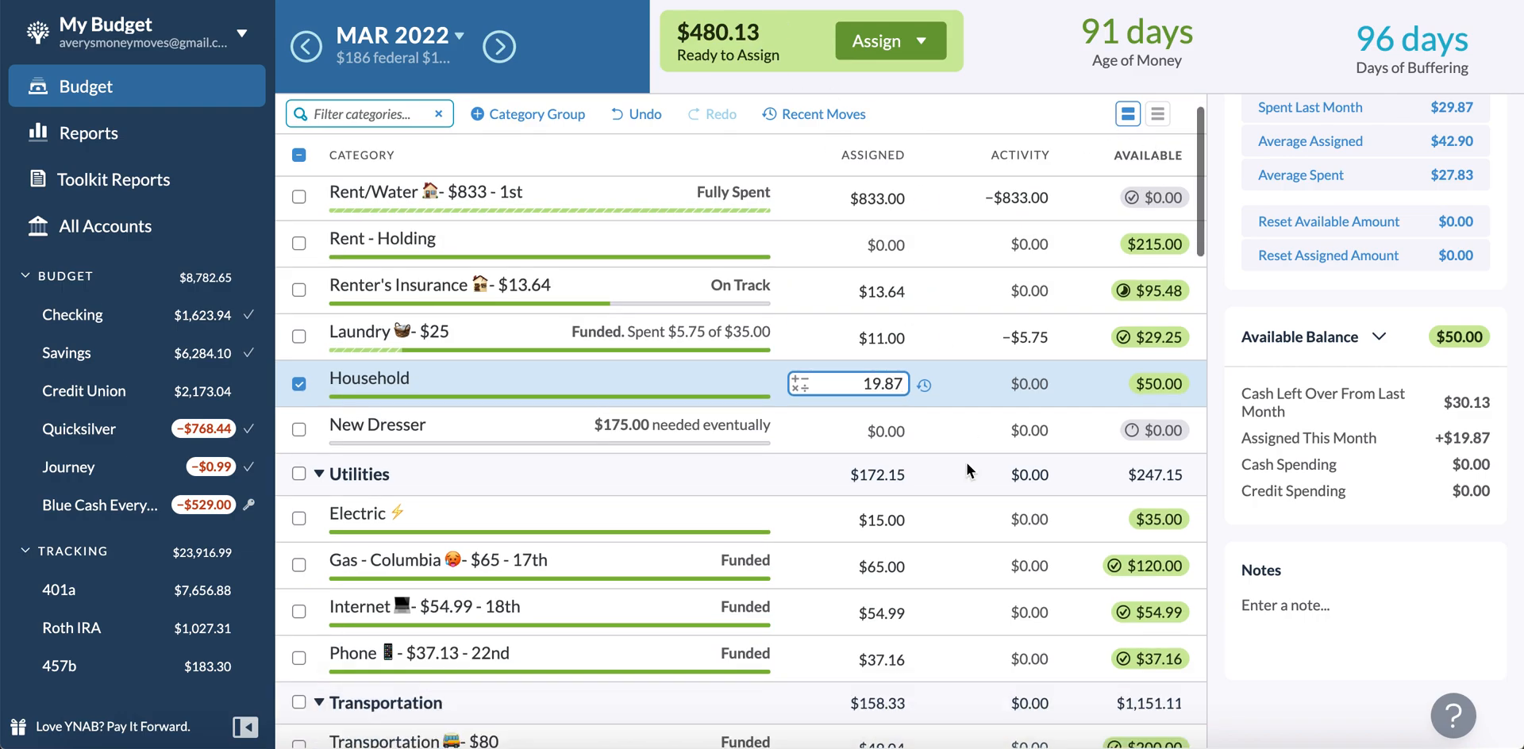
pyautogui.scroll(-6, 966, 460)
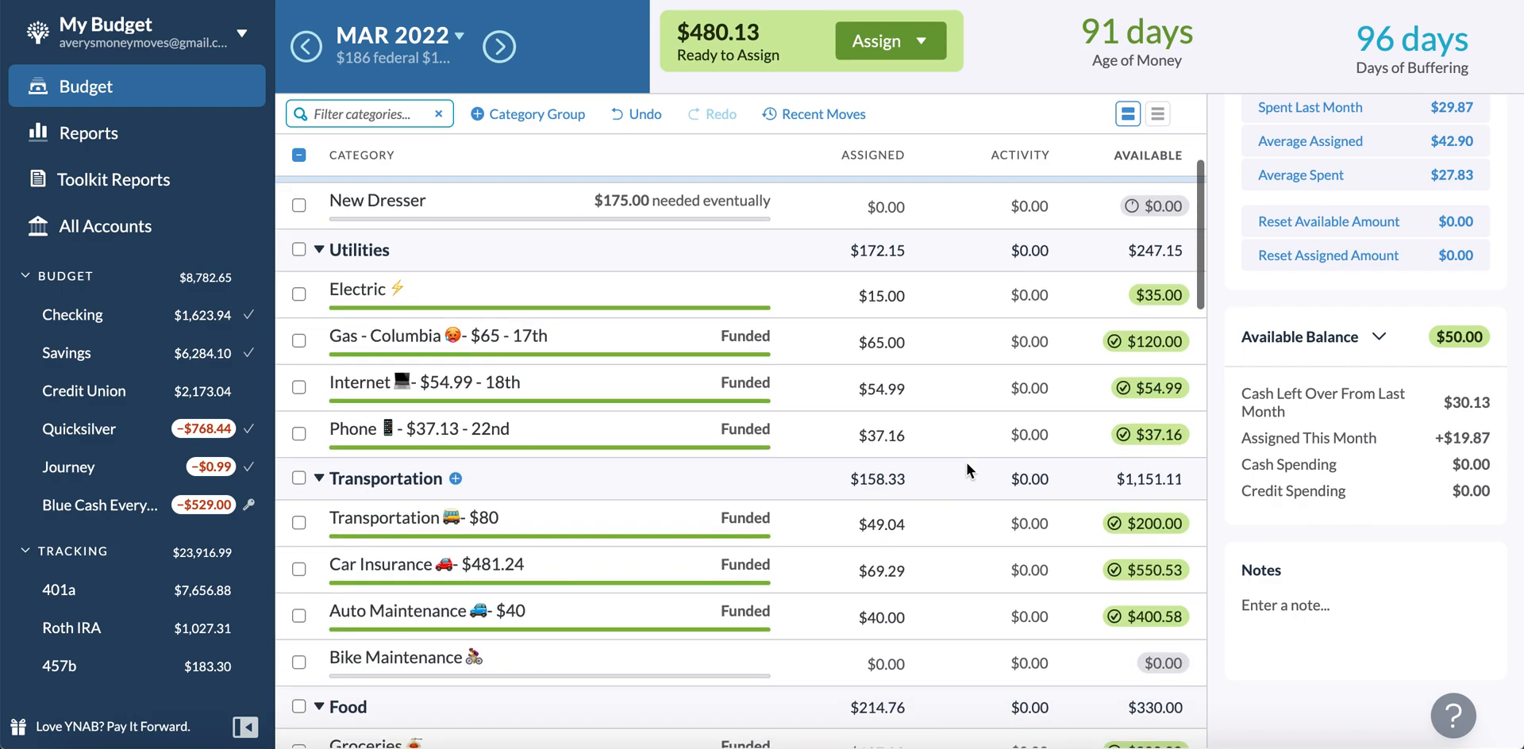
pyautogui.scroll(-13, 966, 459)
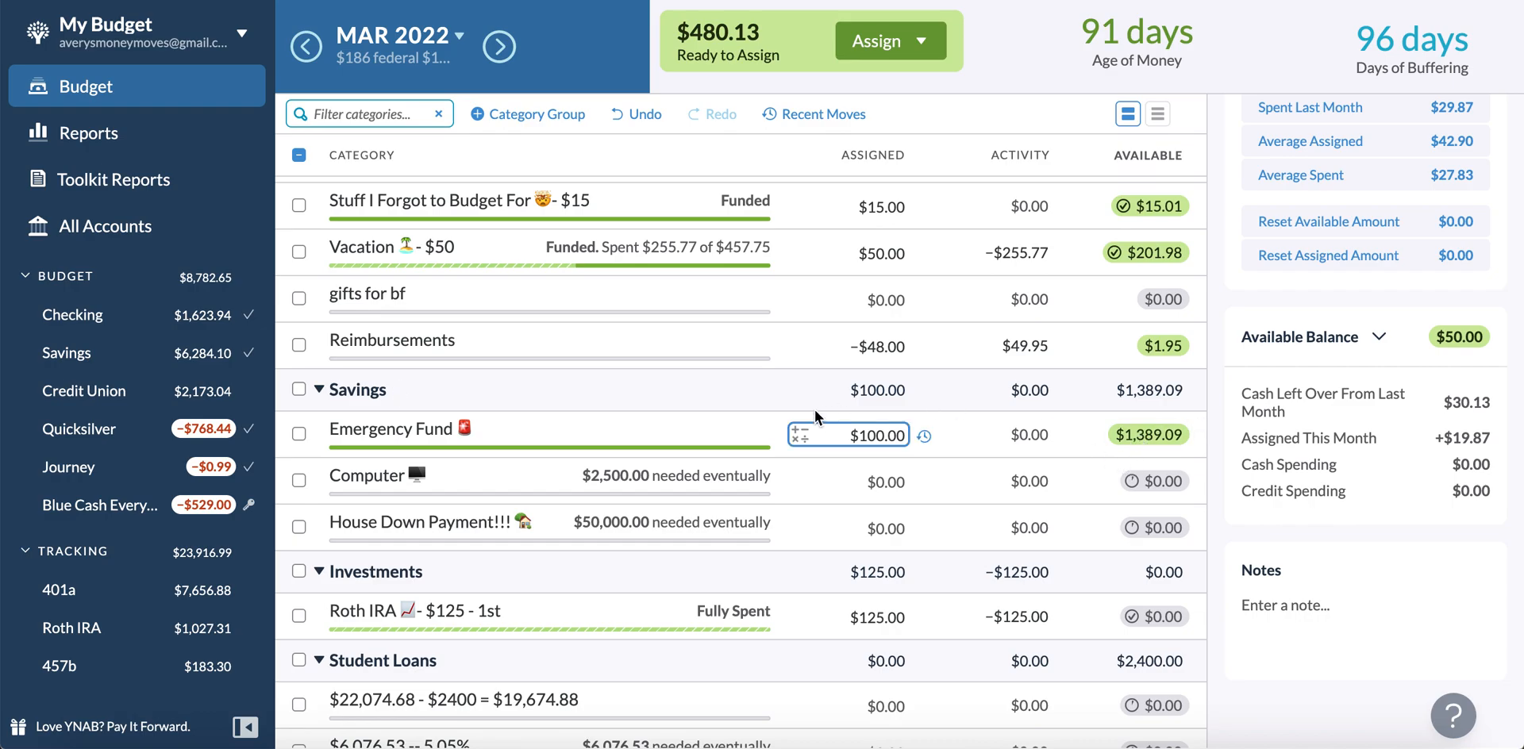
pyautogui.click(843, 427)
pyautogui.write('1')
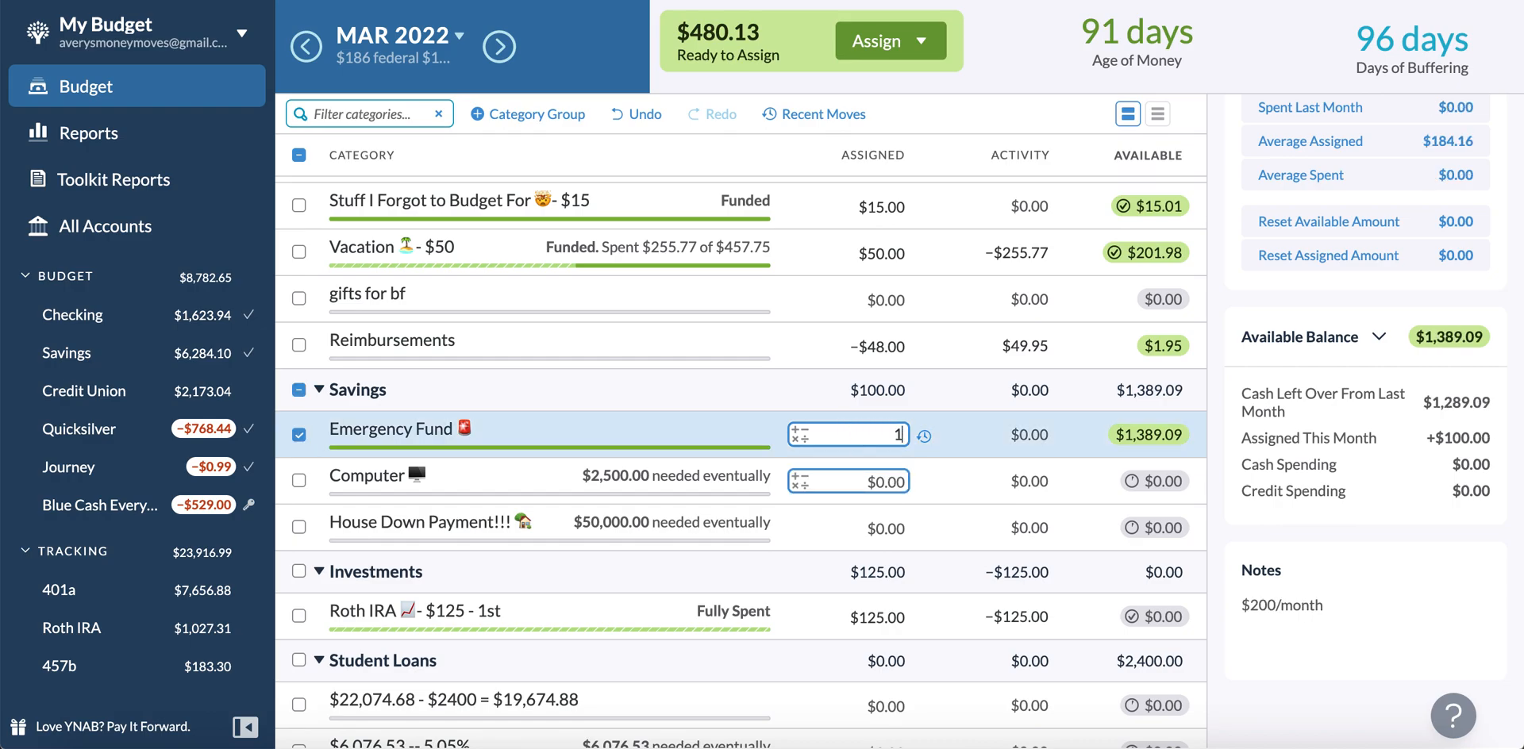
pyautogui.write('500-1389.09')
pyautogui.press('Return')
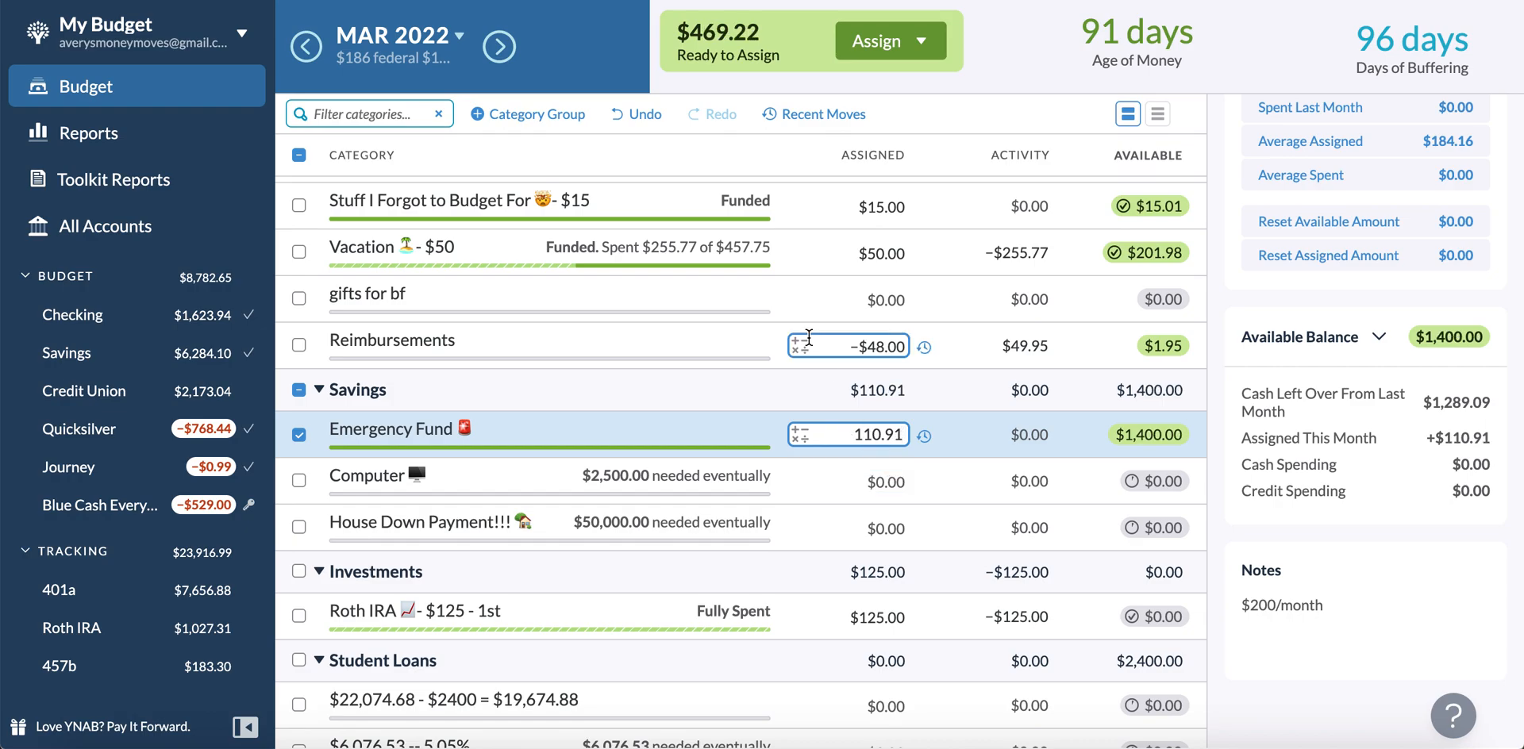
# Add 100 to the amount assigned to Emergency Fund under Savings, leaving the category name as it is
pyautogui.write('+100')
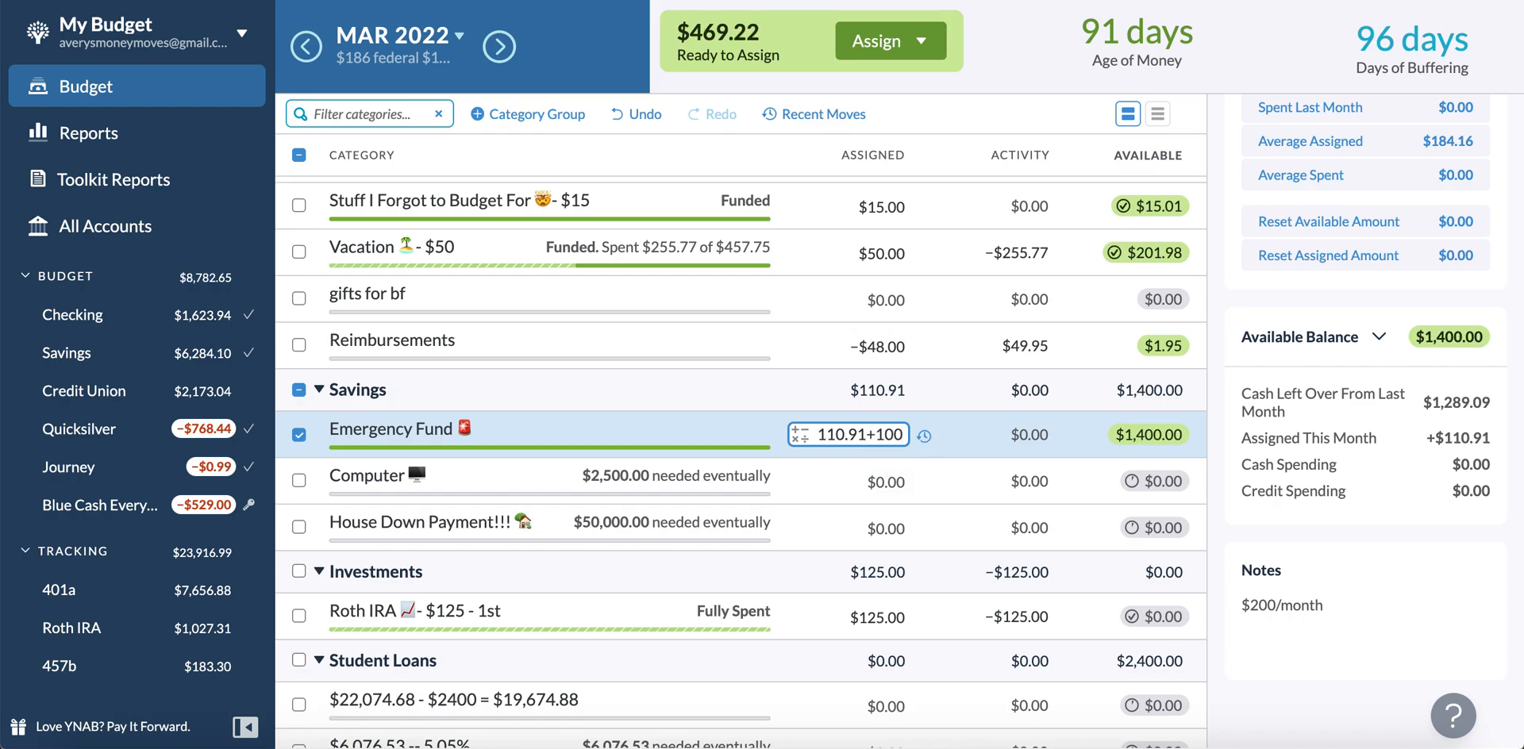
pyautogui.press('Return')
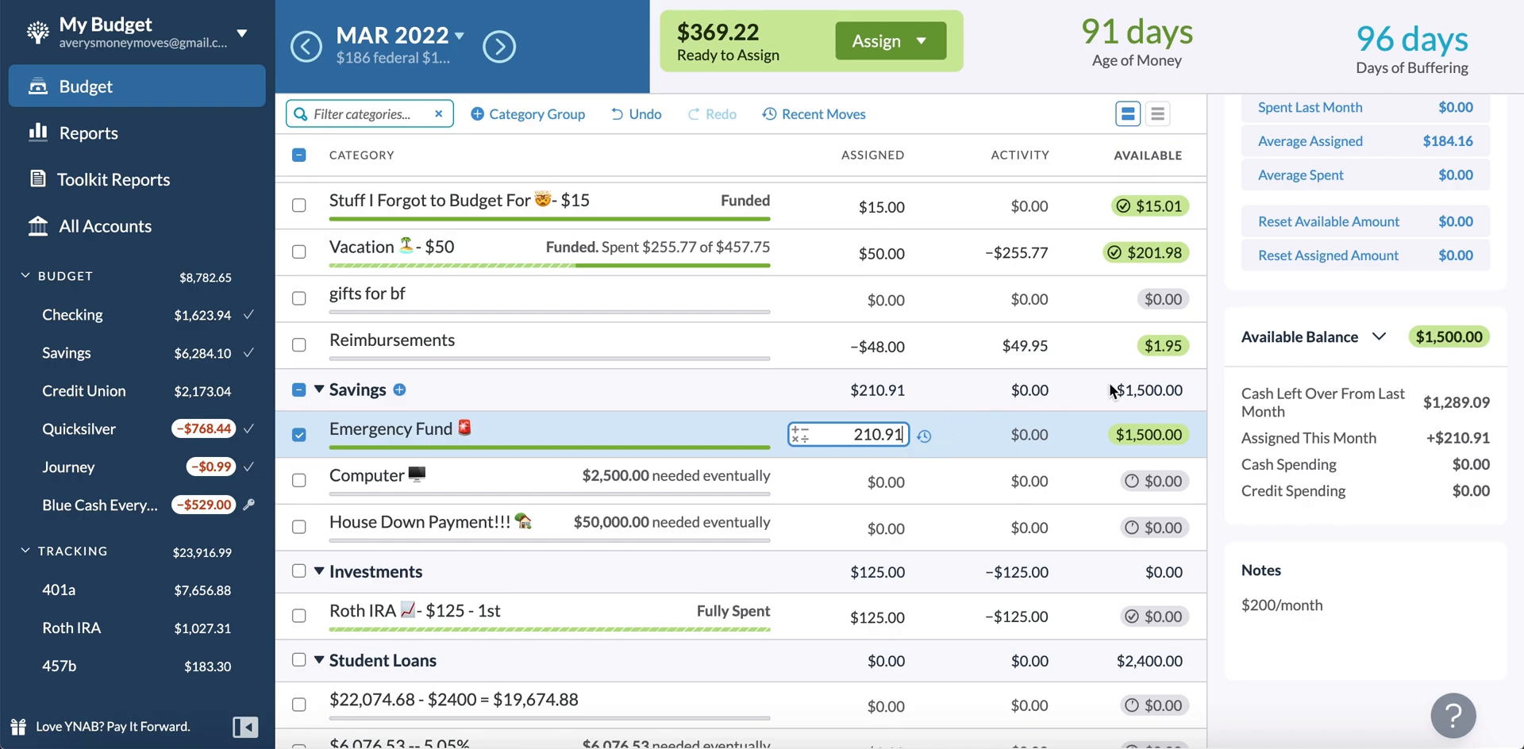
pyautogui.click(387, 430)
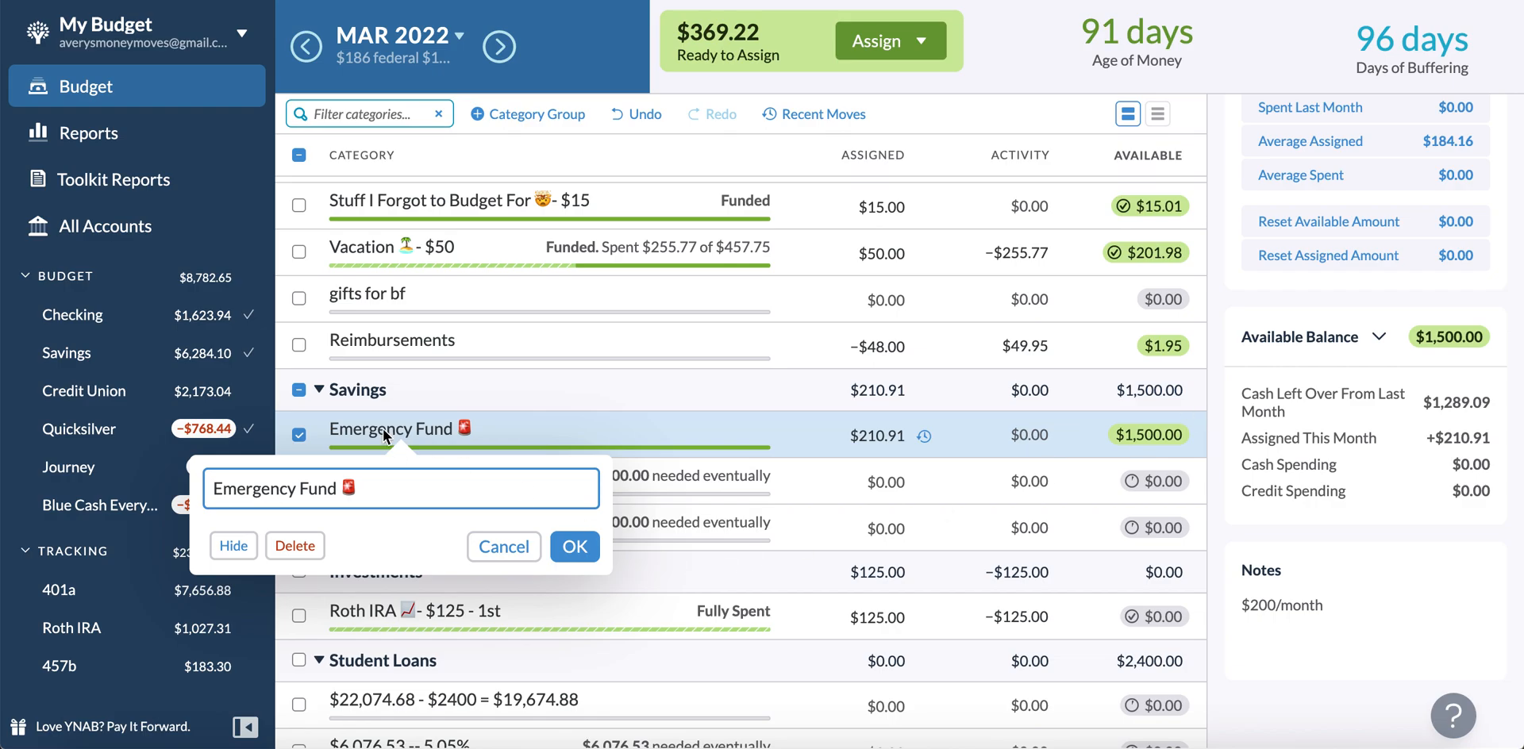
pyautogui.click(321, 438)
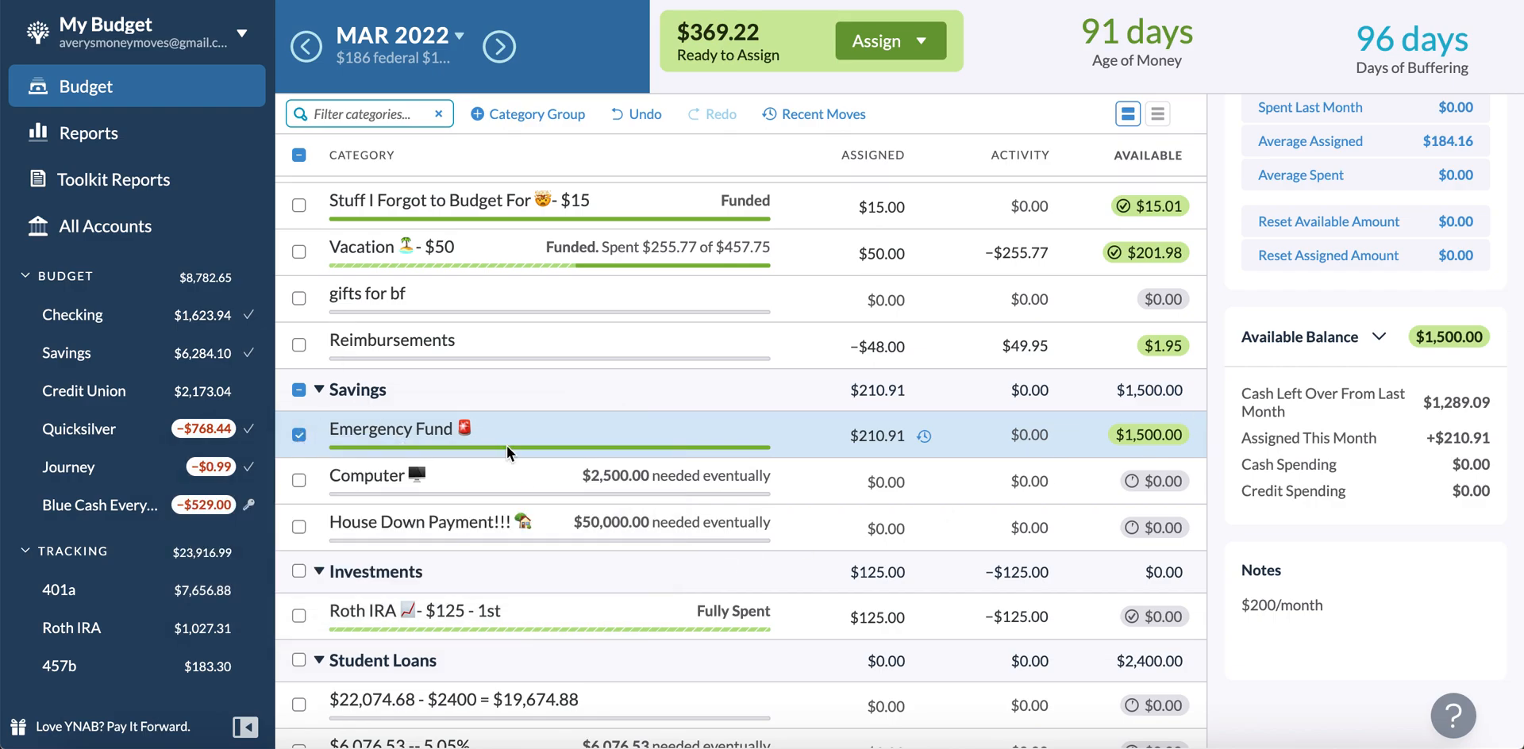
# Move the 1.95 available in Reimbursements under Sinking Funds to Ready to Assign
pyautogui.scroll(1, 507, 446)
pyautogui.scroll(-3, 506, 446)
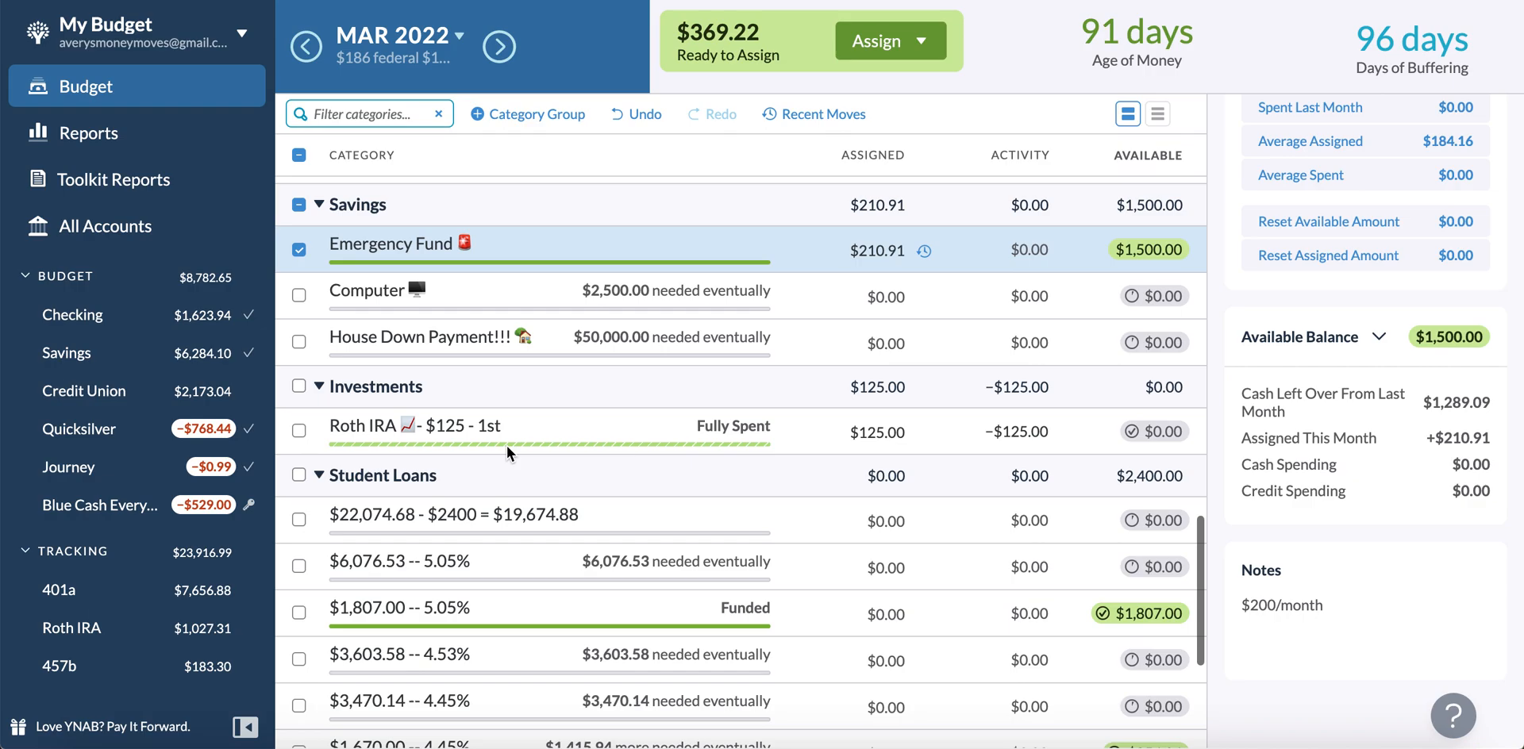
pyautogui.scroll(-3, 507, 446)
pyautogui.scroll(3, 506, 447)
pyautogui.scroll(5, 506, 446)
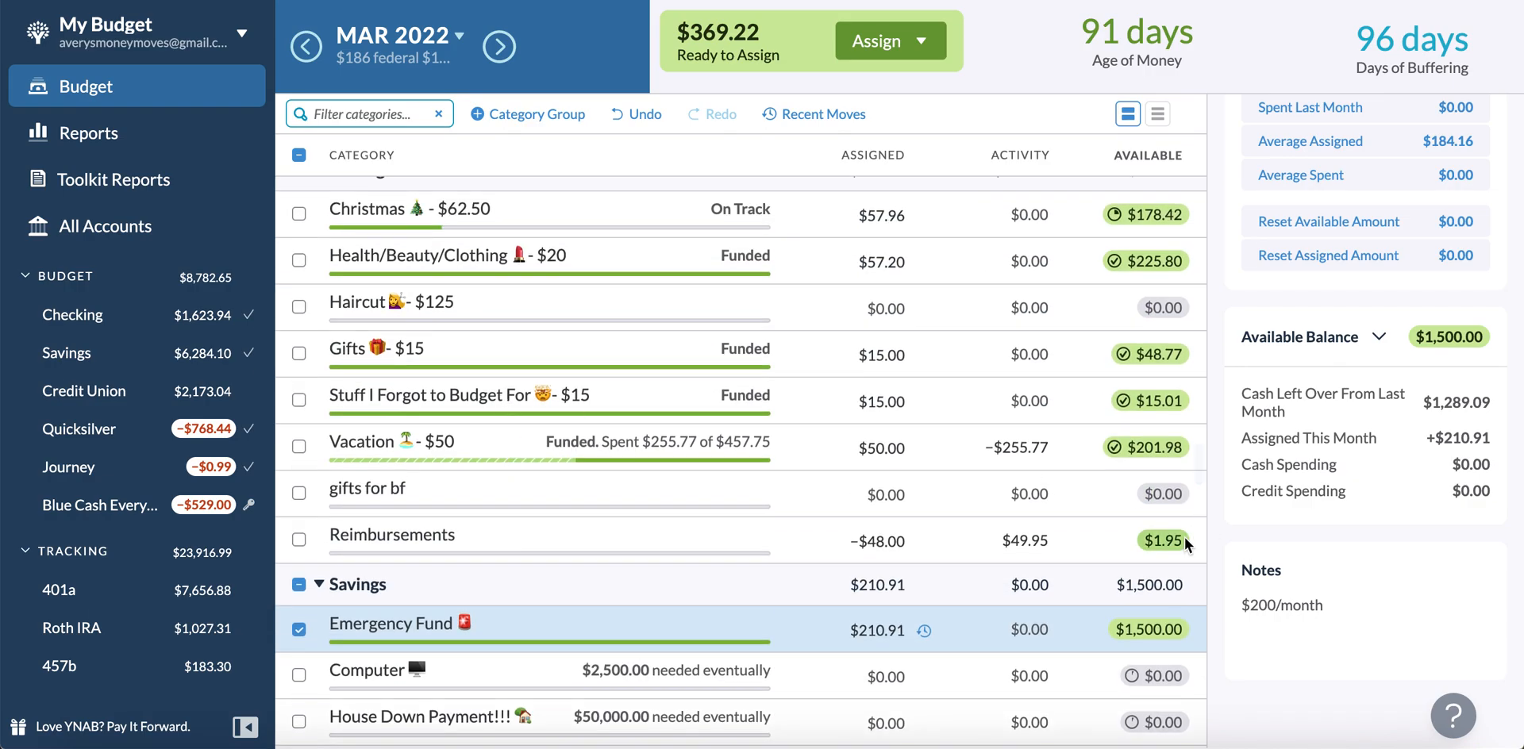
pyautogui.click(1164, 541)
pyautogui.click(1090, 425)
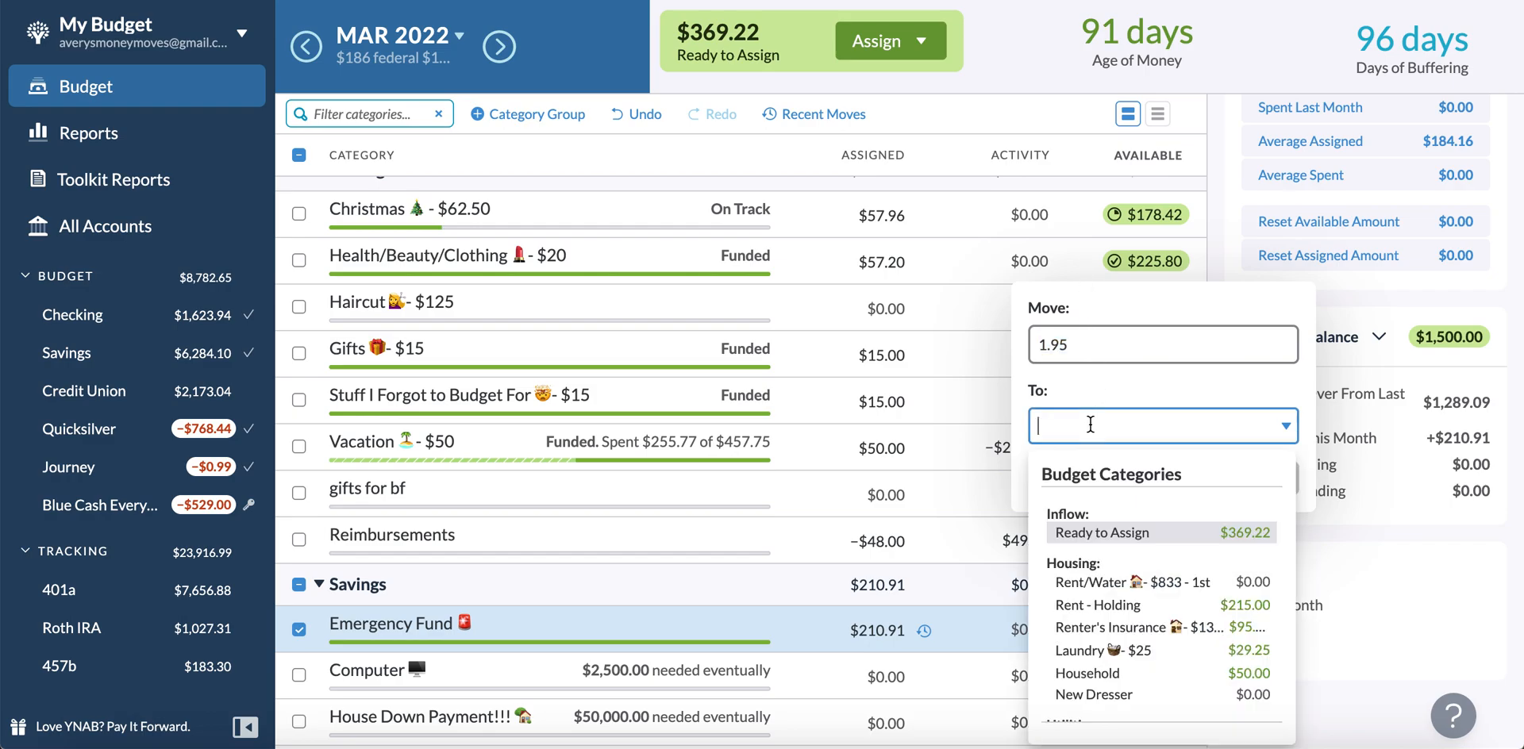
pyautogui.click(1113, 527)
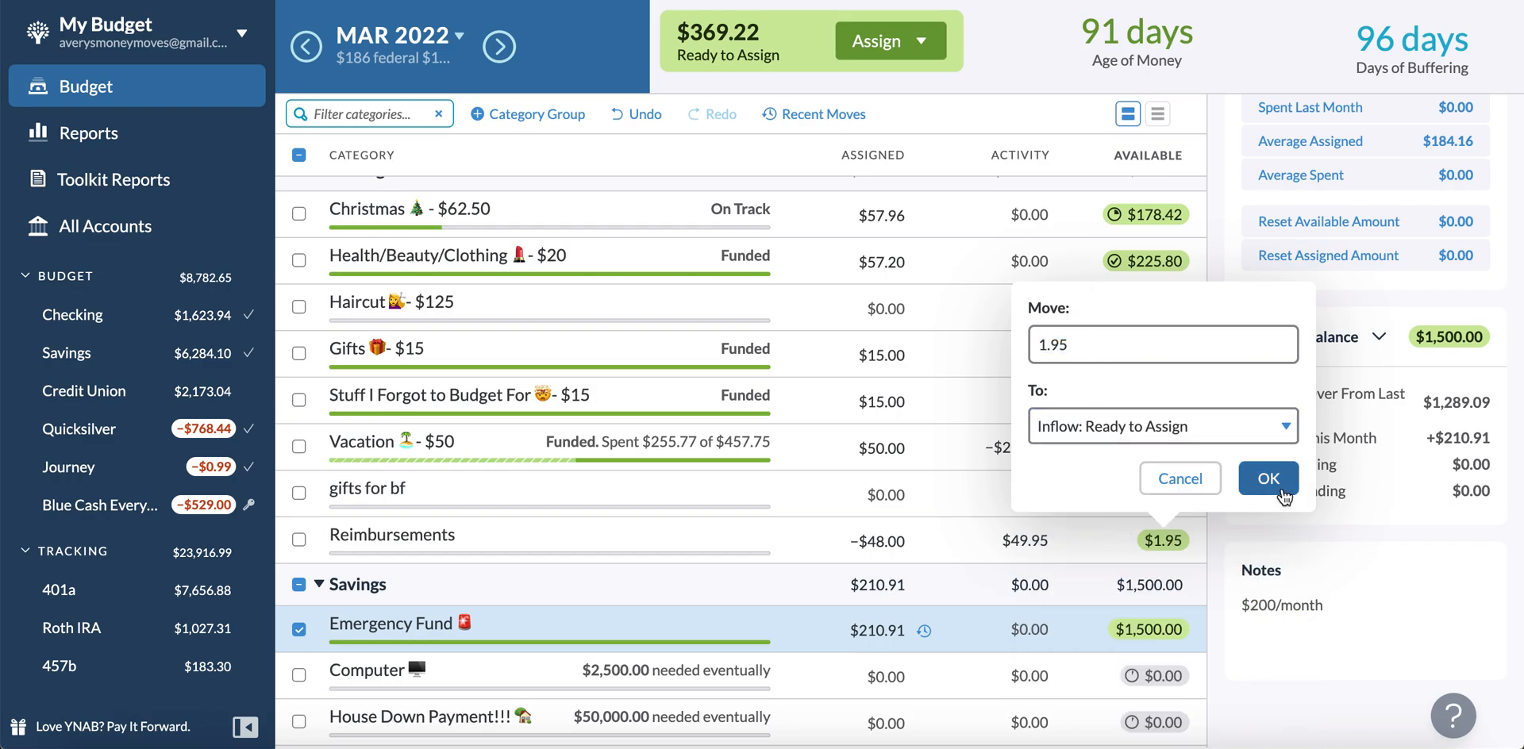
pyautogui.click(1268, 479)
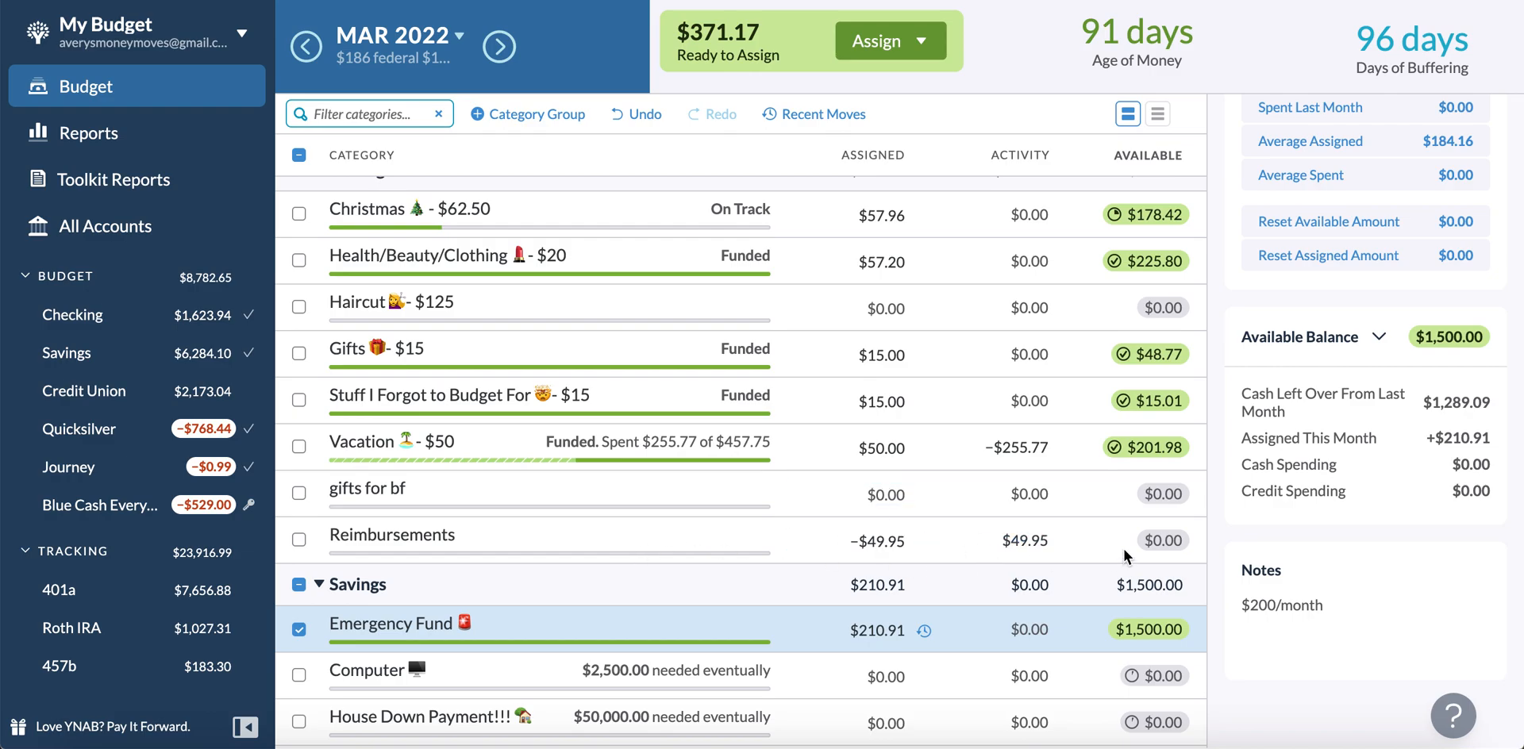
# Review the assigned and available amounts from Housing through Sinking Funds to decide where more money is needed
pyautogui.scroll(9, 1125, 554)
pyautogui.scroll(-9, 1124, 554)
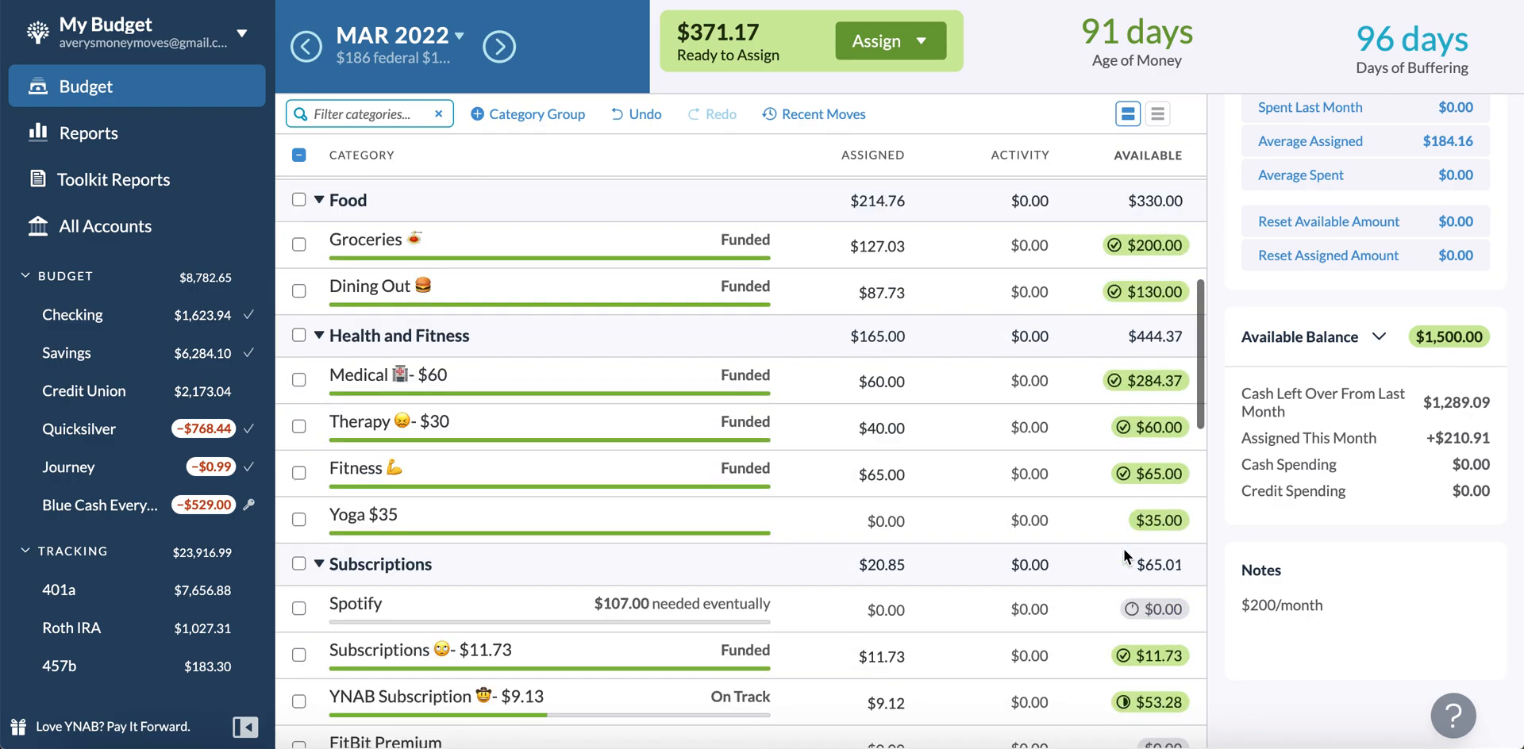
pyautogui.scroll(-3, 1139, 606)
pyautogui.scroll(1, 1138, 607)
pyautogui.scroll(15, 1139, 607)
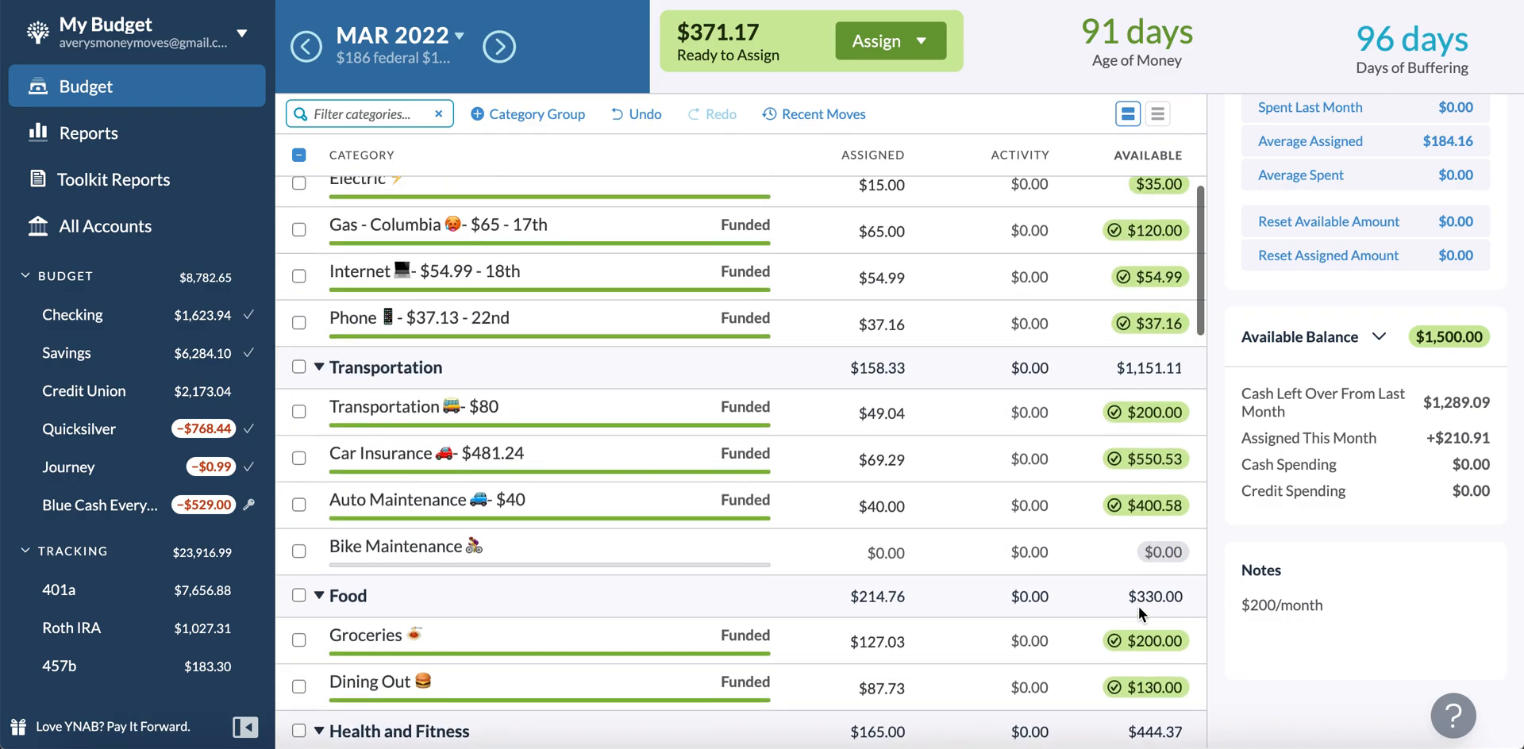
pyautogui.scroll(3, 1138, 607)
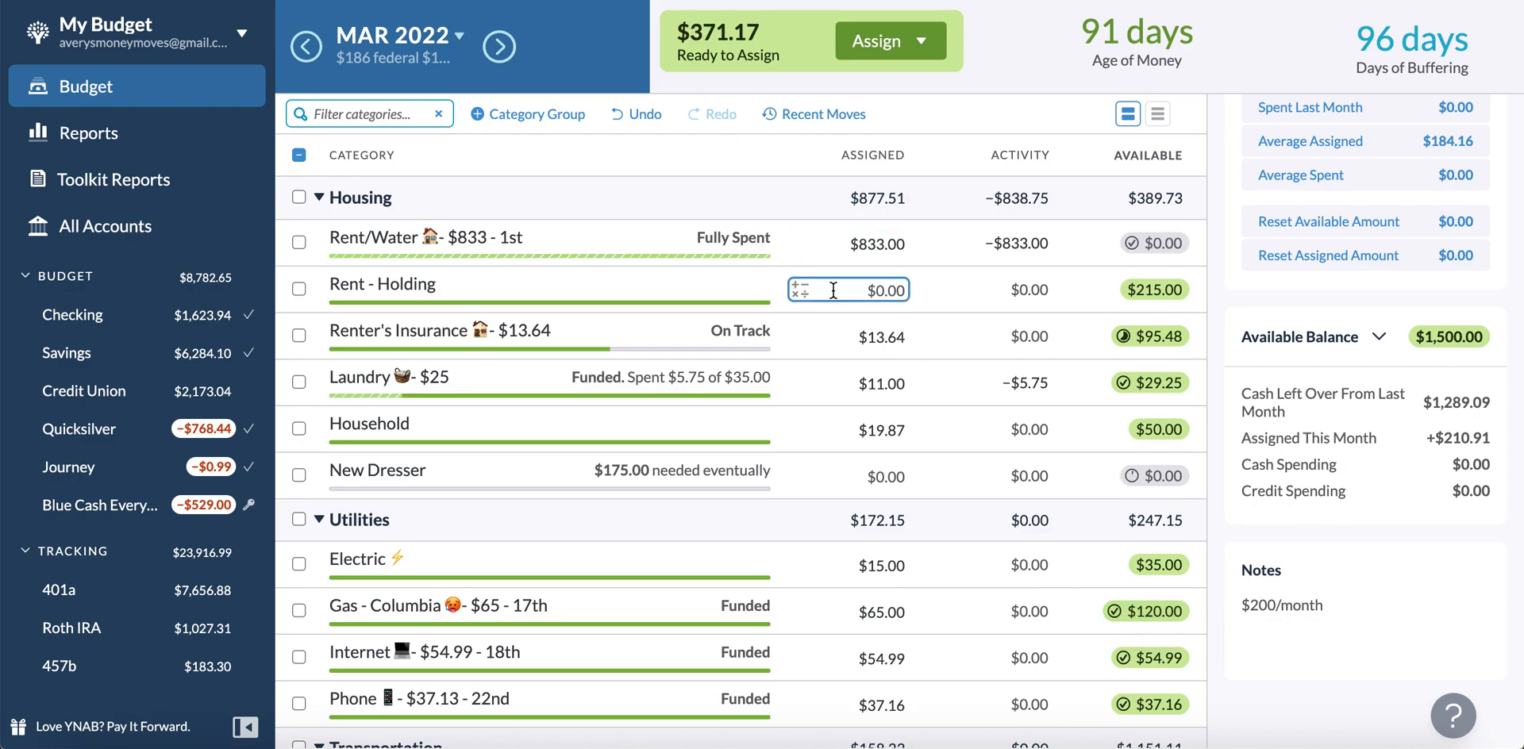
pyautogui.scroll(-5, 889, 288)
pyautogui.scroll(-6, 834, 290)
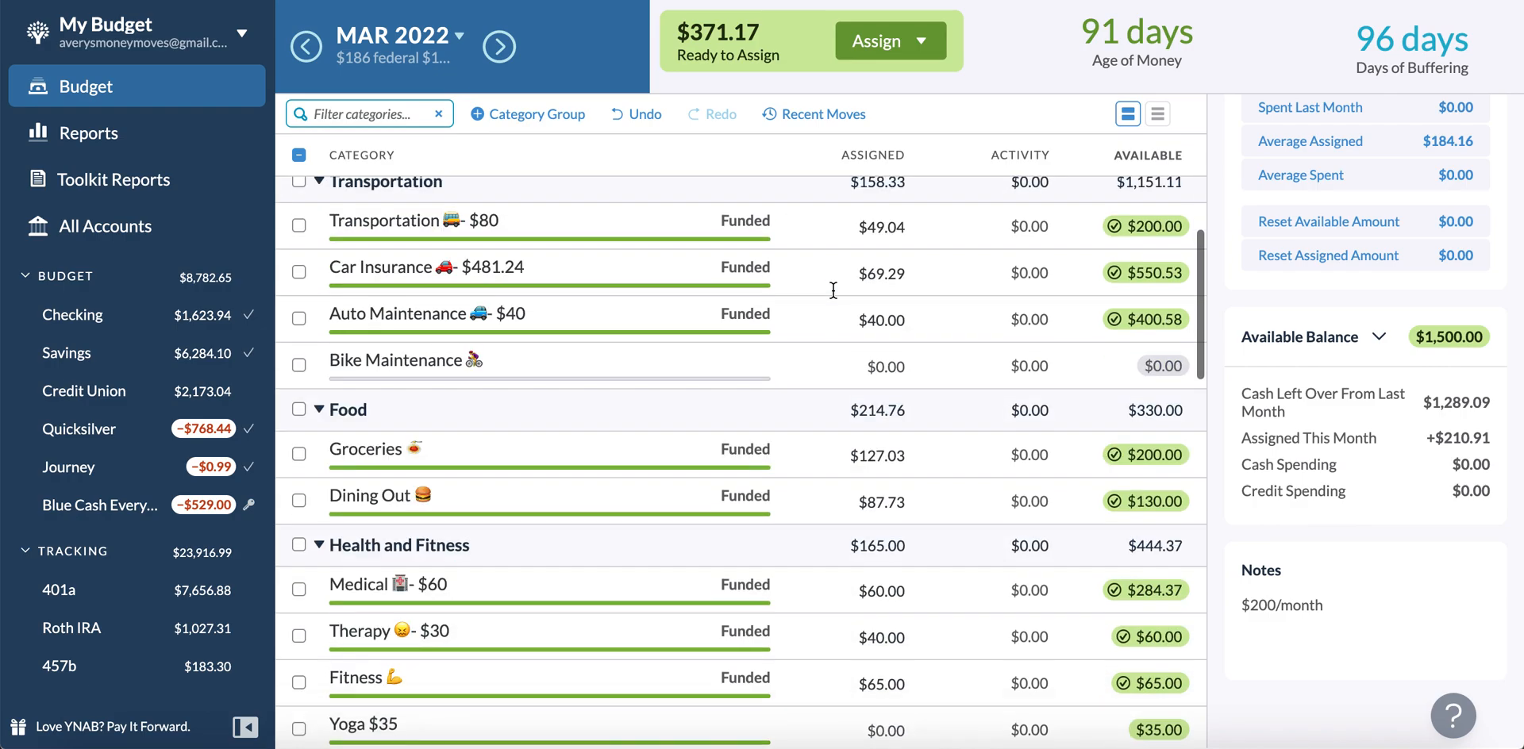
pyautogui.scroll(-2, 834, 291)
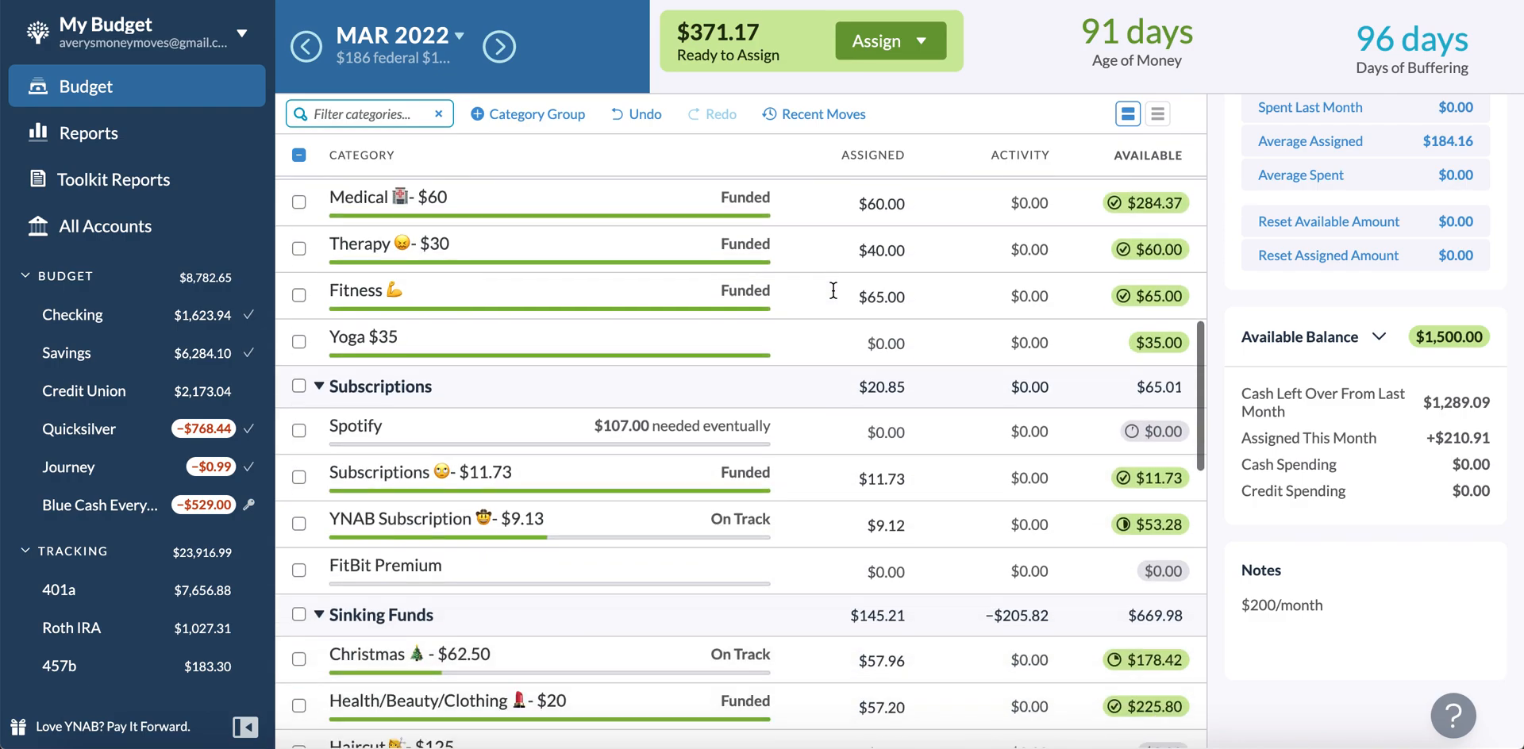
pyautogui.scroll(6, 834, 290)
pyautogui.scroll(5, 834, 291)
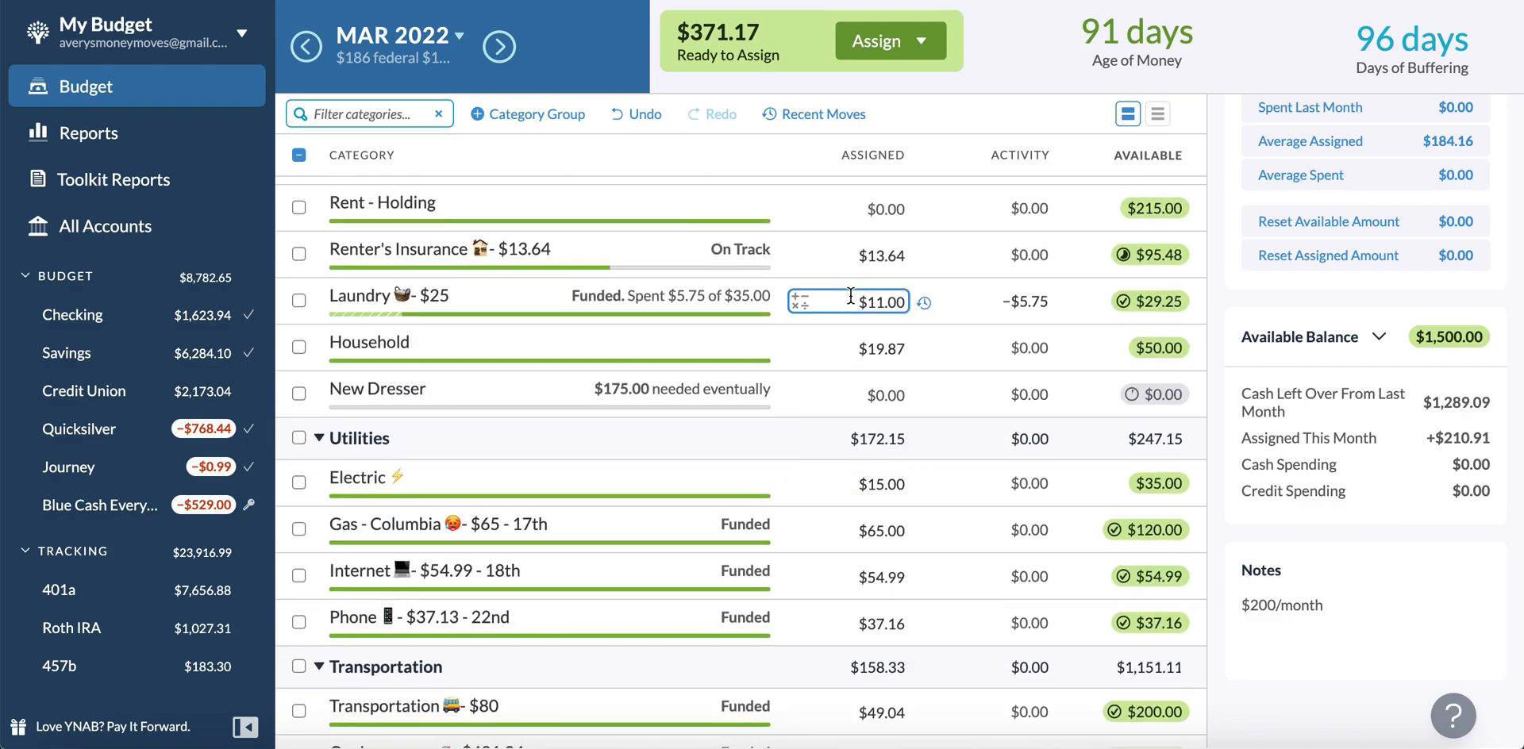
pyautogui.scroll(1, 841, 292)
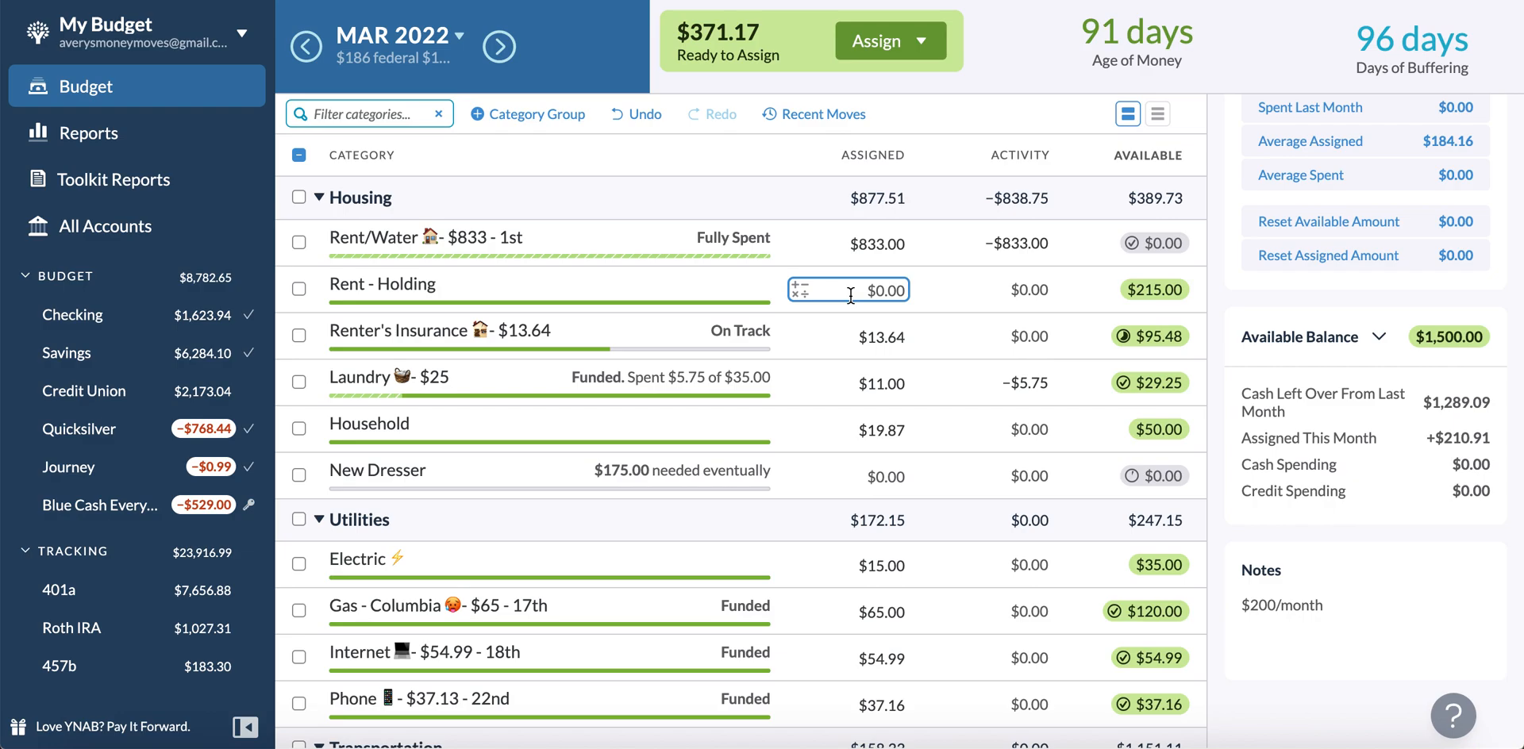
# Add 25 to the amount assigned to Household under Housing
pyautogui.scroll(-1, 850, 296)
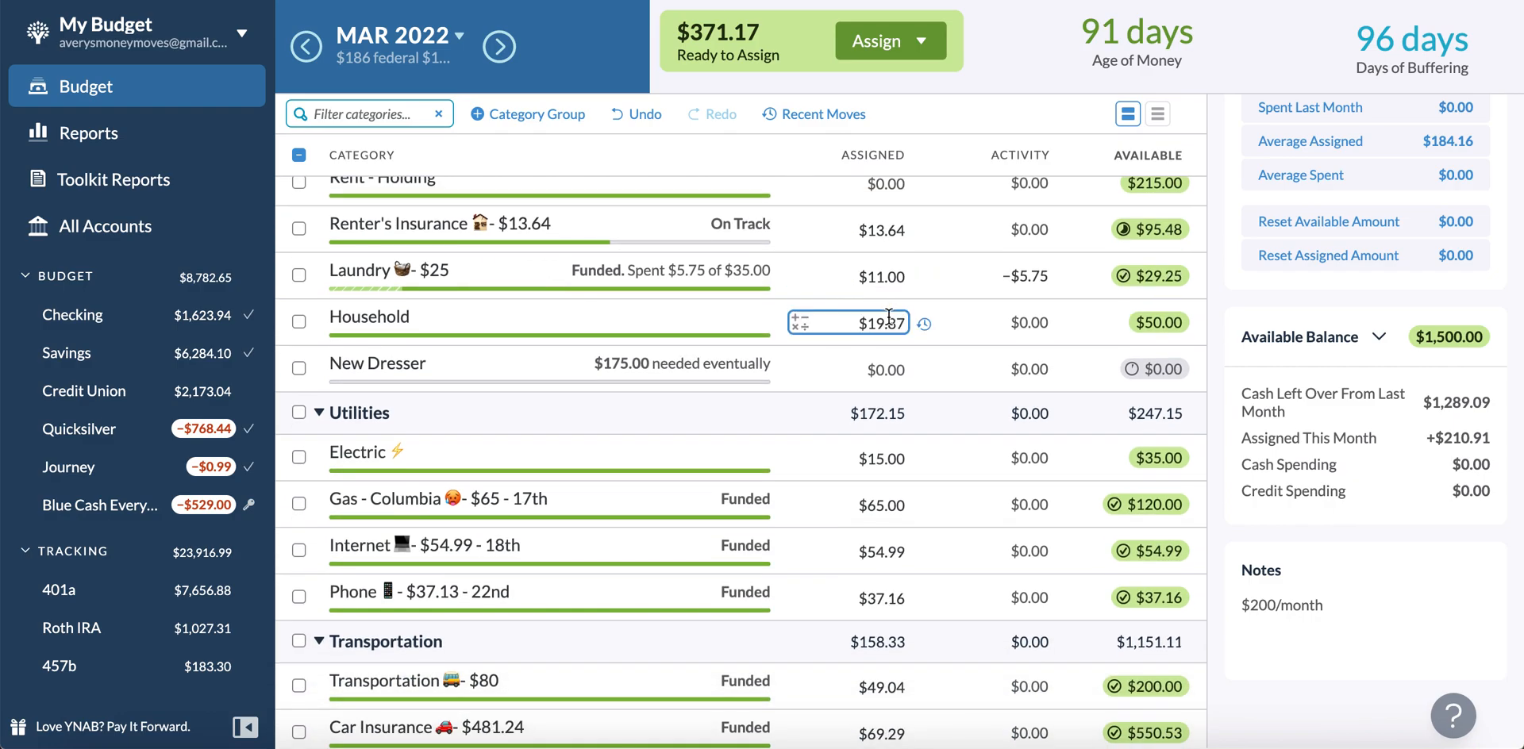
pyautogui.click(893, 312)
pyautogui.write('+25')
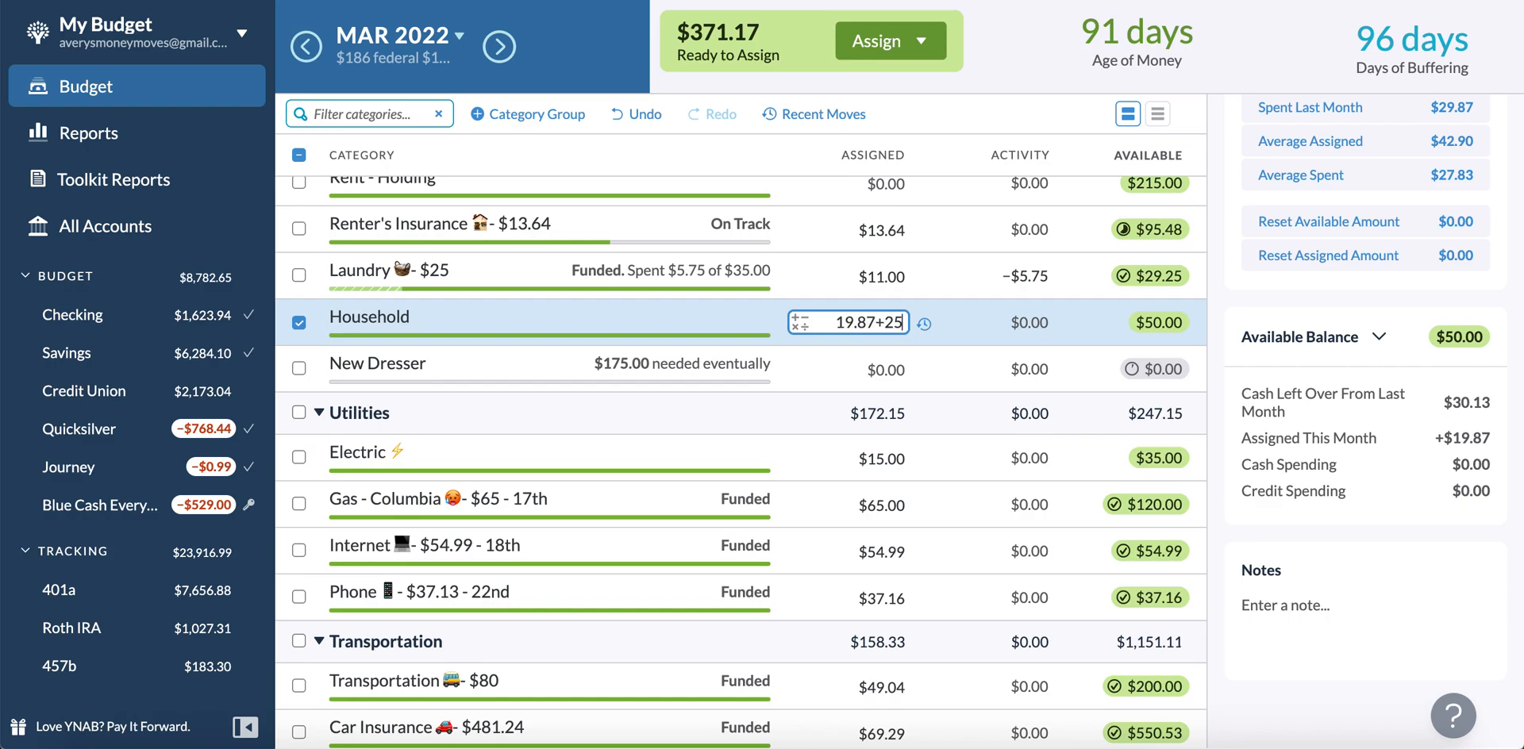
pyautogui.press('Return')
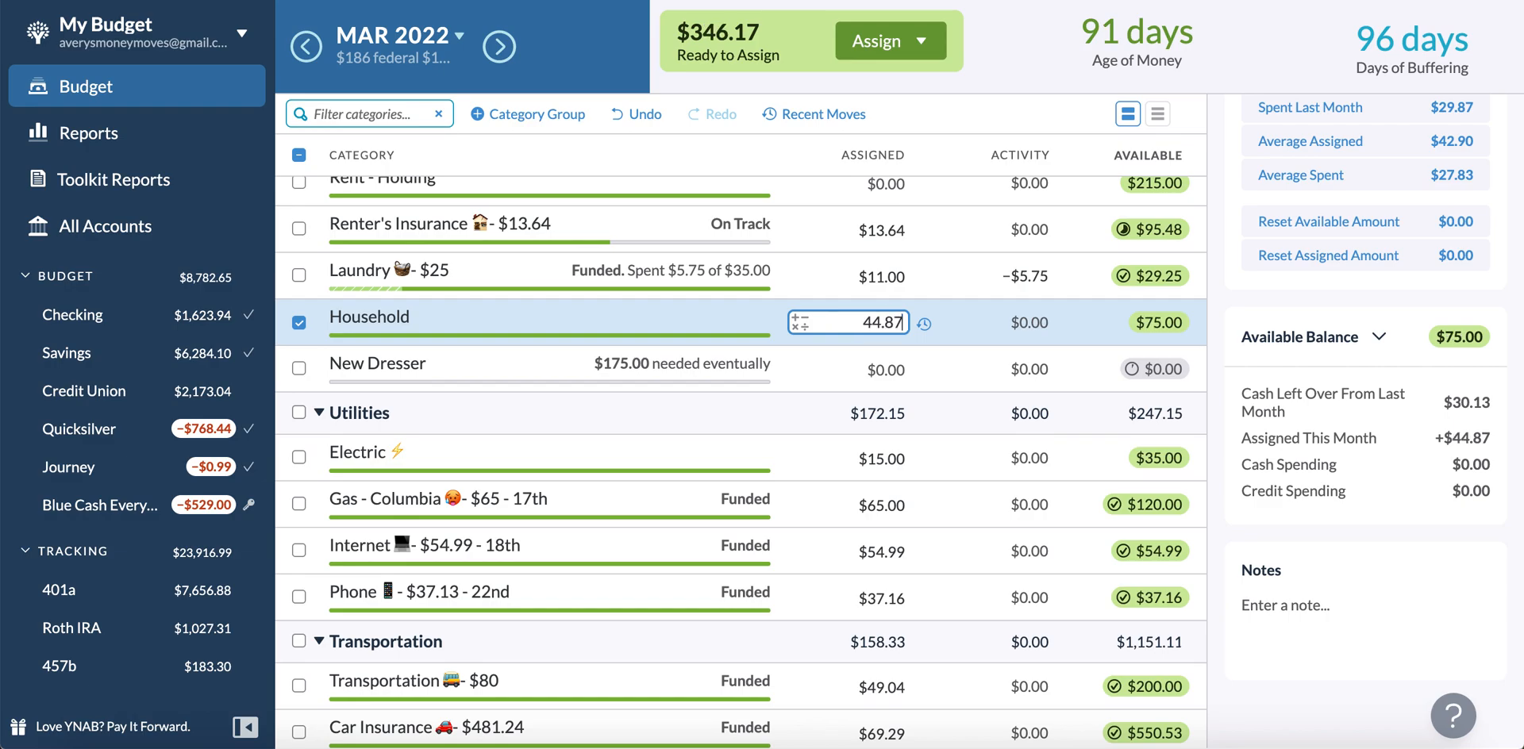
# Filter the categories by "healt" and add 24.2 to the amount assigned to Health/Beauty/Clothing
pyautogui.scroll(-4, 897, 424)
pyautogui.click(357, 118)
pyautogui.write('healt')
pyautogui.click(881, 244)
pyautogui.write('+')
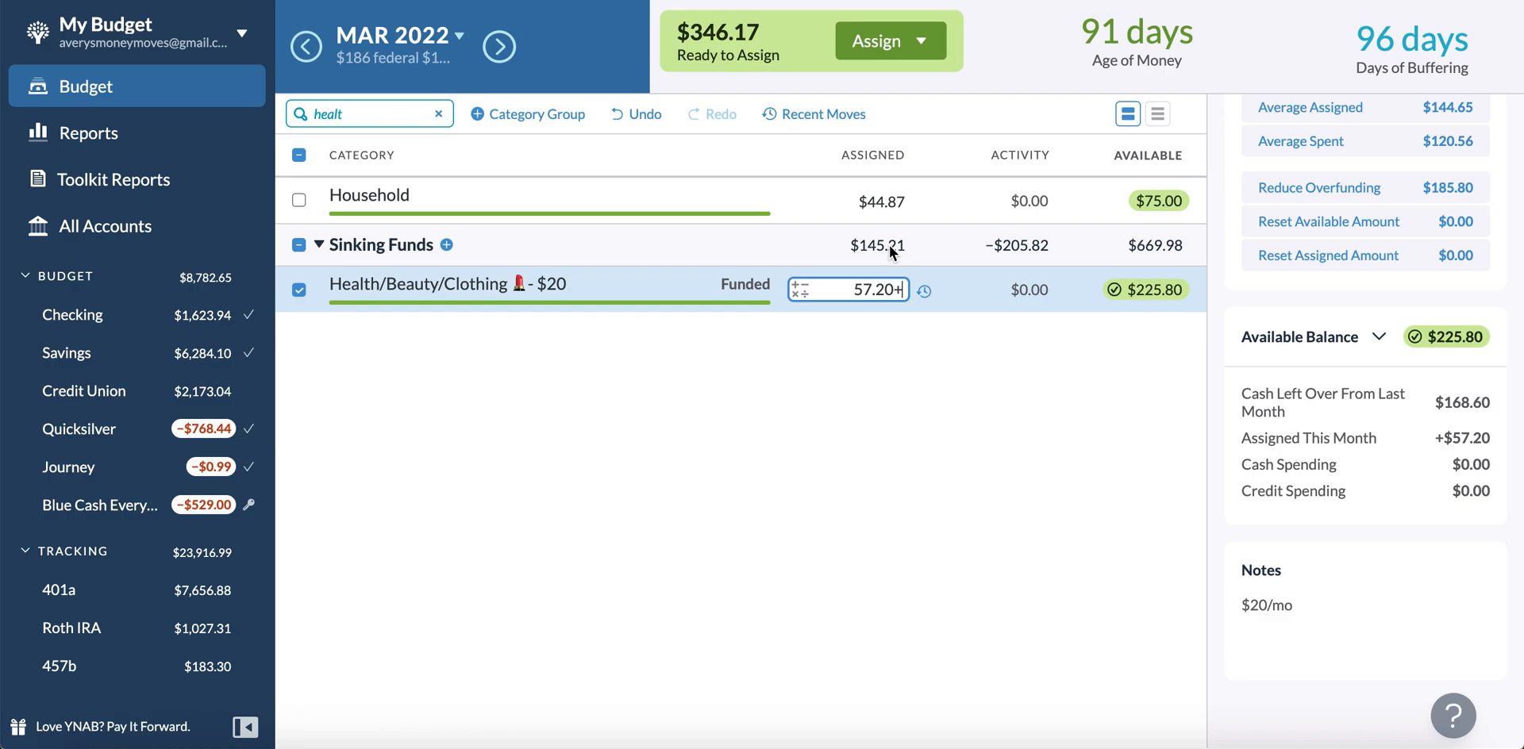
pyautogui.write('24.2')
pyautogui.press('Return')
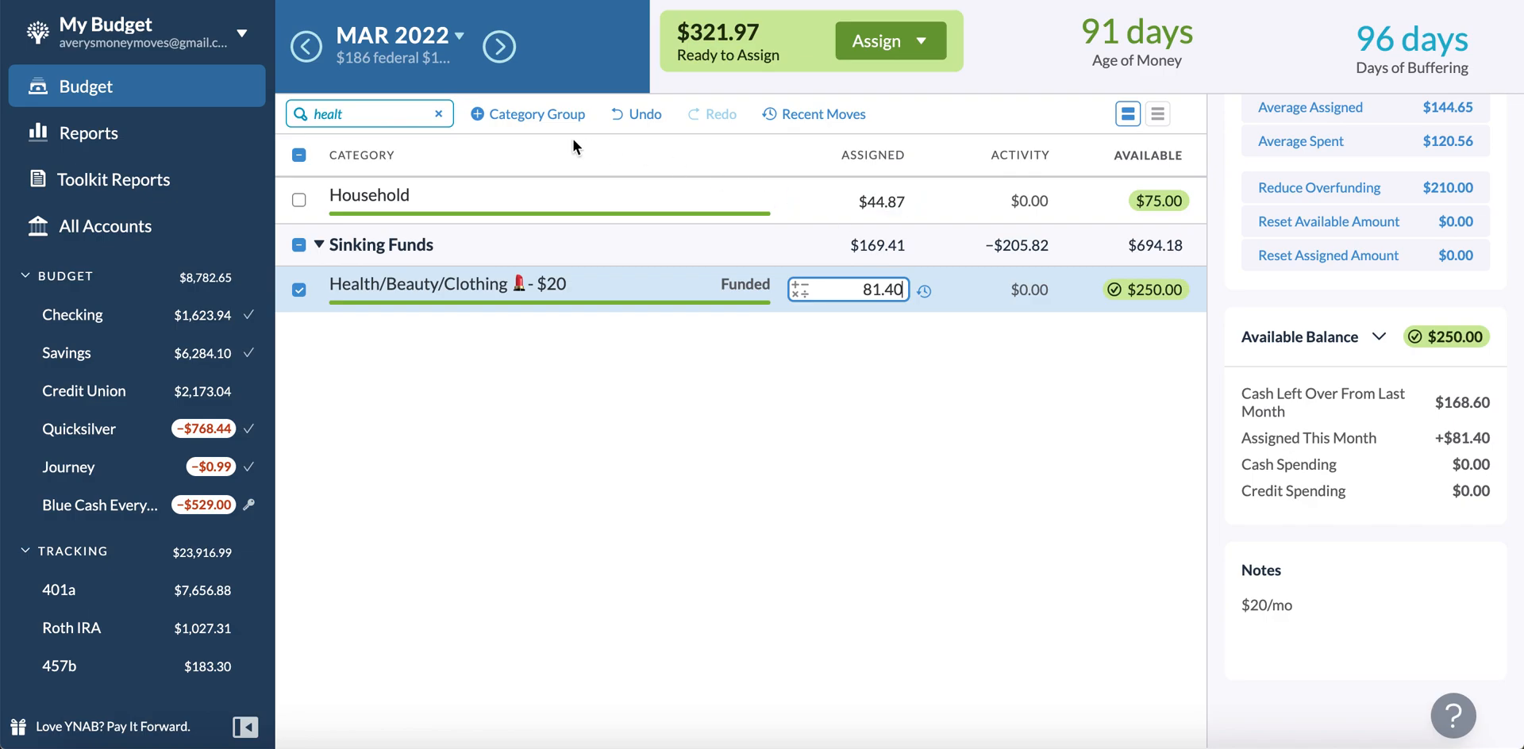
# Remove the category filter and clear the selection in the Sinking Funds group
pyautogui.click(441, 116)
pyautogui.scroll(-8, 797, 384)
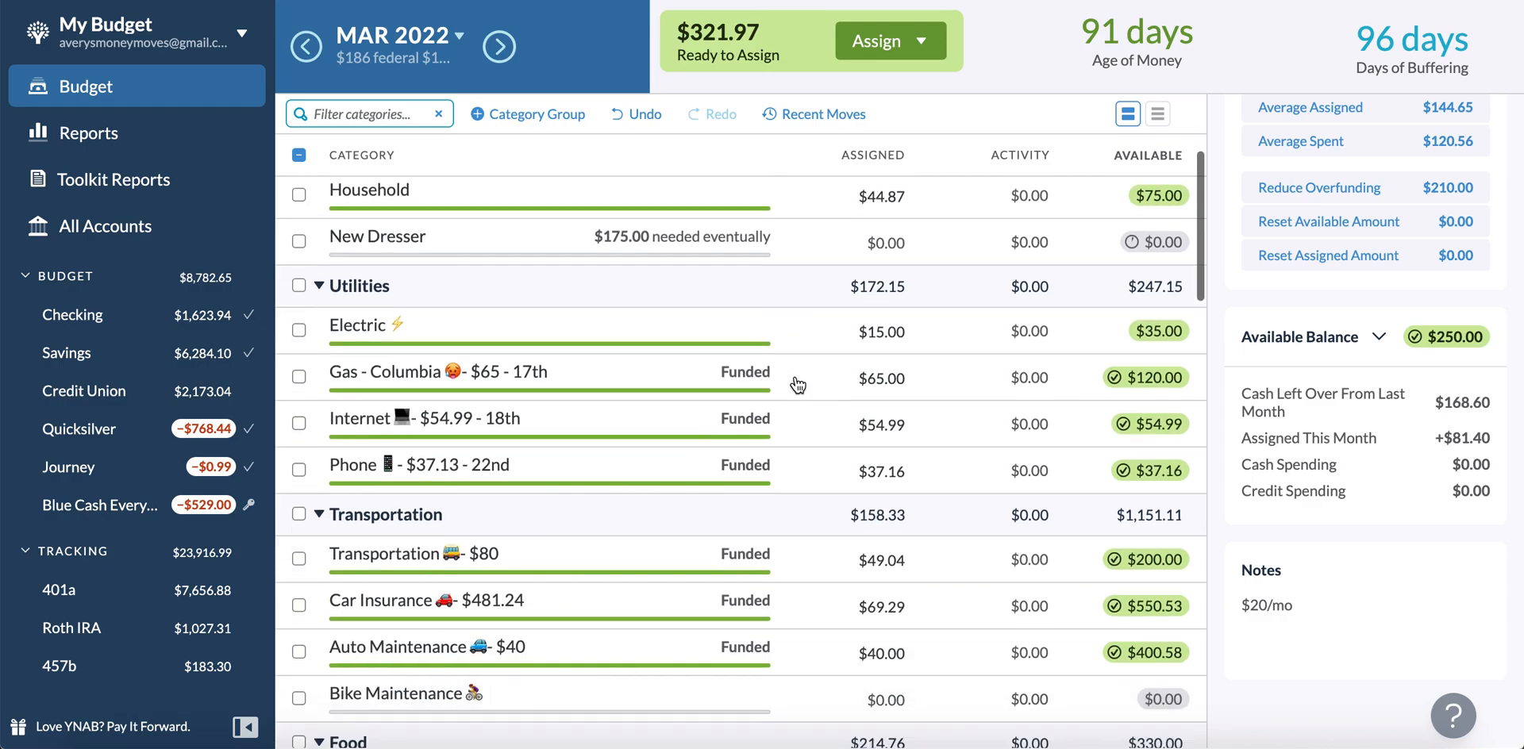
pyautogui.scroll(-8, 795, 377)
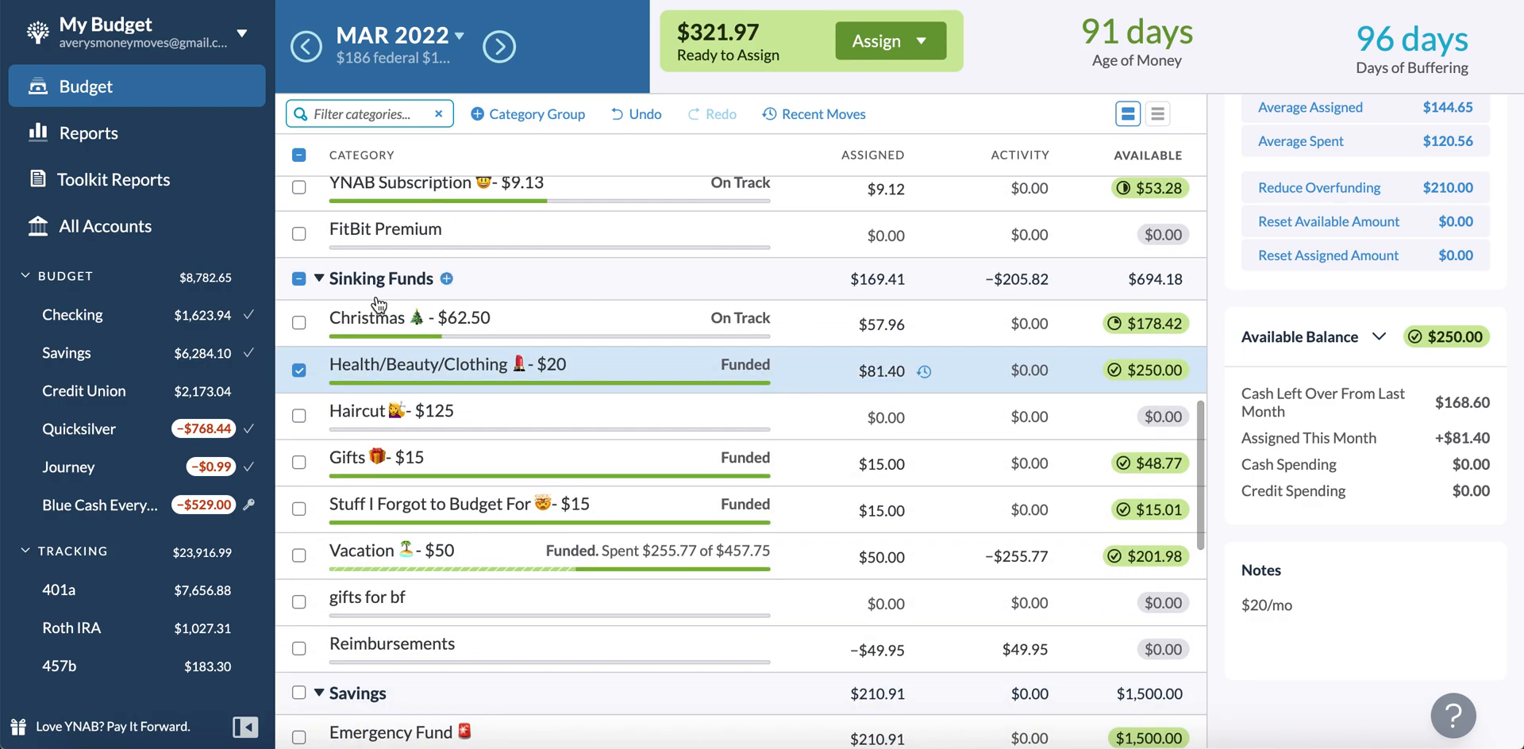
pyautogui.click(297, 279)
# Set the amount assigned to the "$1,670.00 -- 4.45%" category under Student Loans to 250
pyautogui.scroll(-3, 537, 459)
pyautogui.scroll(-6, 537, 459)
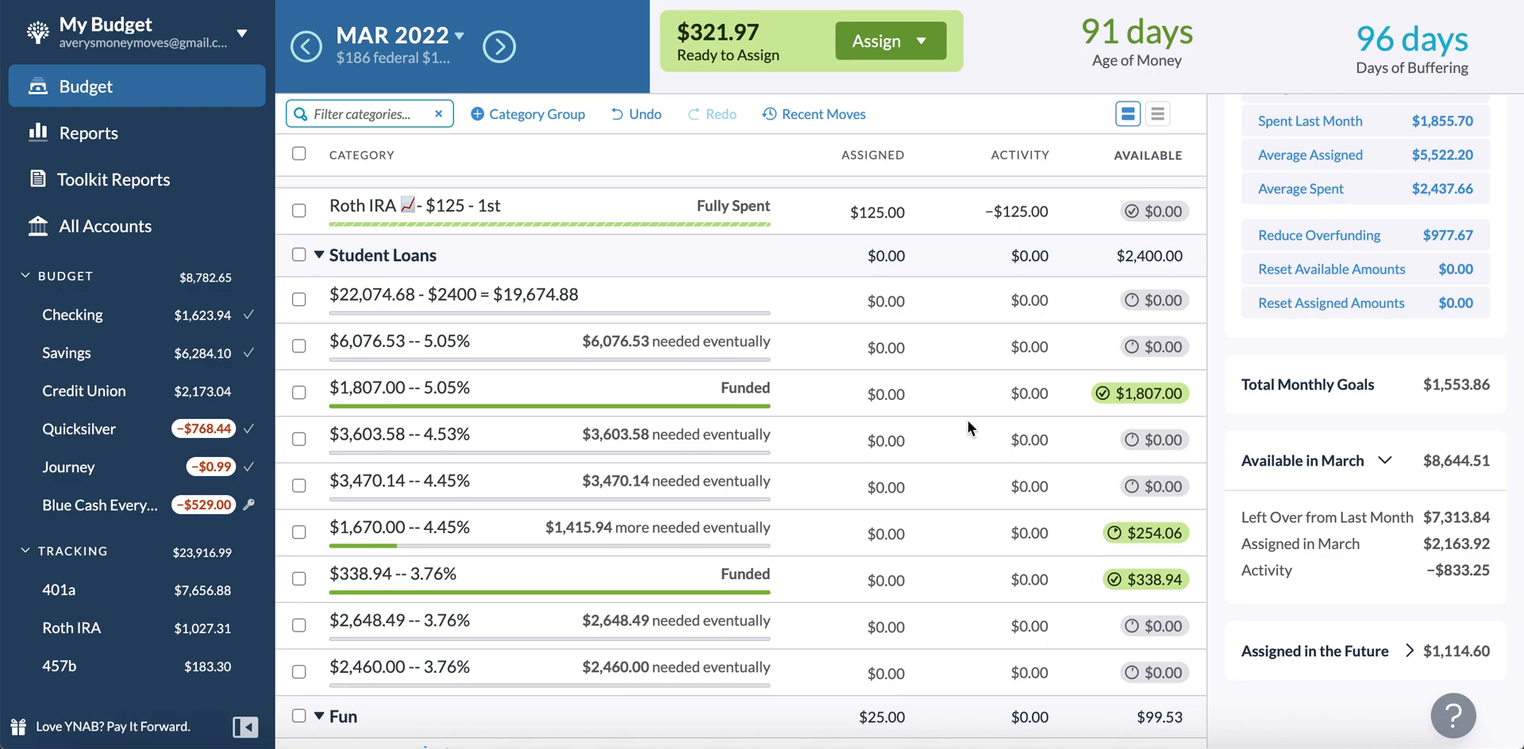
pyautogui.click(385, 529)
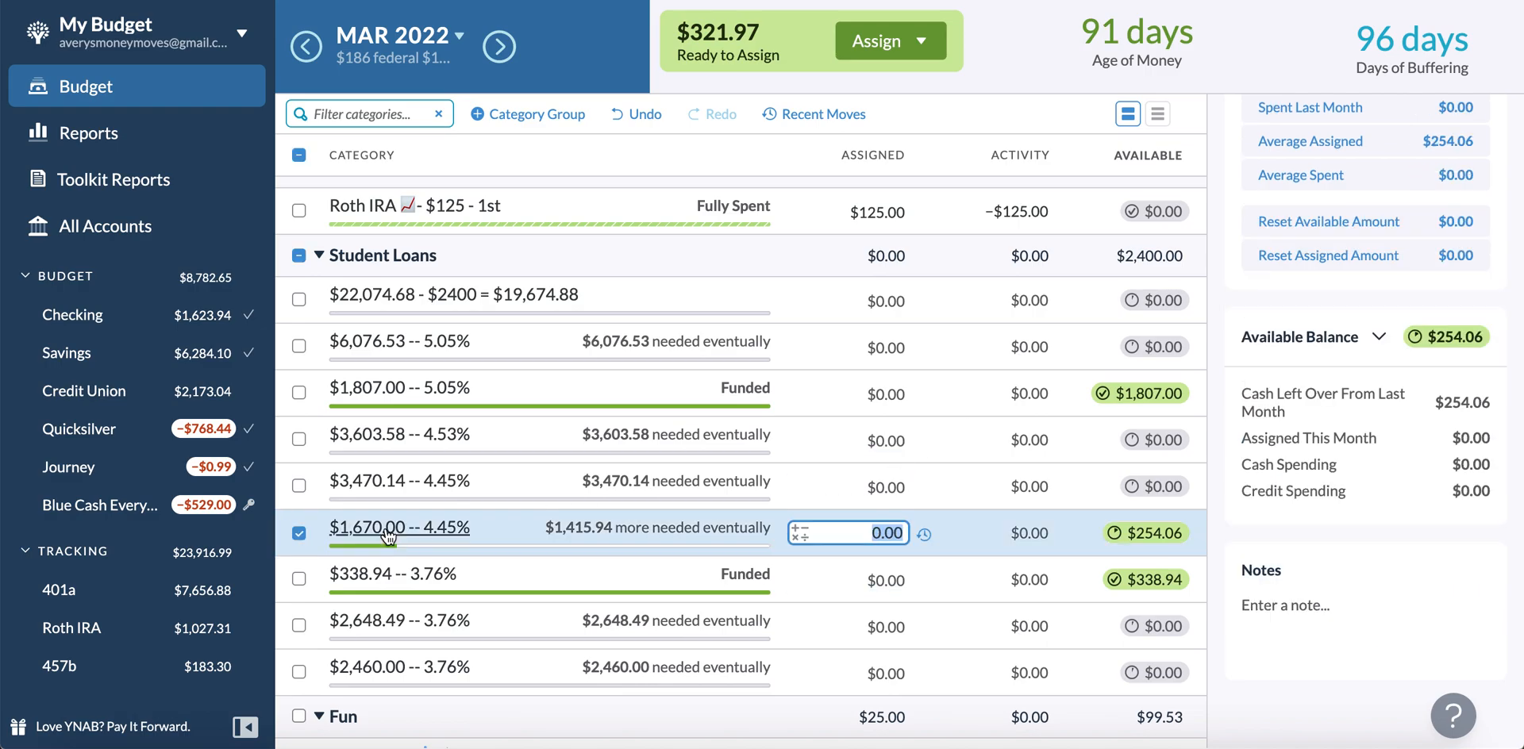
pyautogui.click(886, 531)
pyautogui.write('2')
pyautogui.doubleClick(887, 532)
pyautogui.write('250')
pyautogui.press('Return')
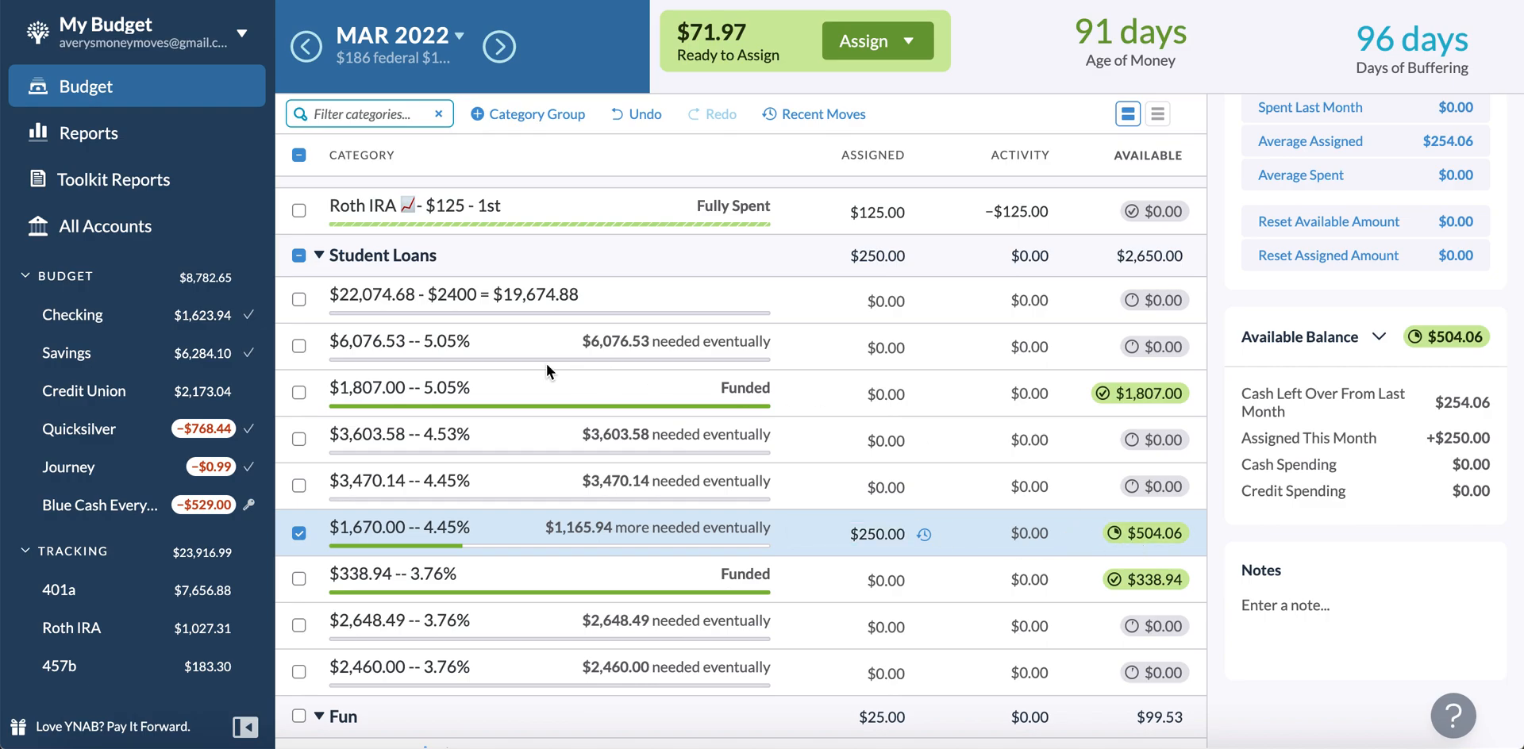
# Add .47 to the amount assigned to Fun Money under Fun
pyautogui.scroll(-2, 546, 363)
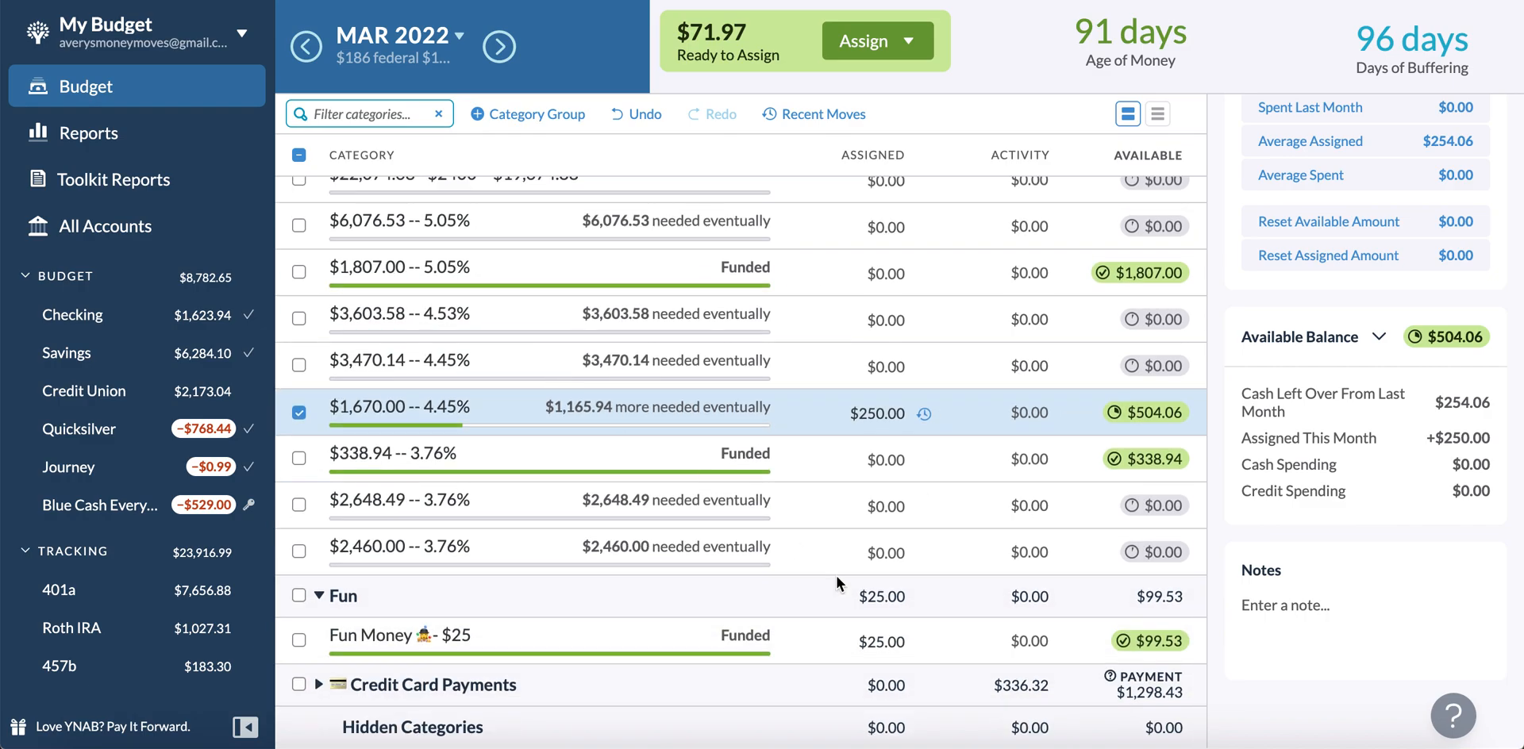
pyautogui.click(874, 641)
pyautogui.write('+.47')
pyautogui.press('Return')
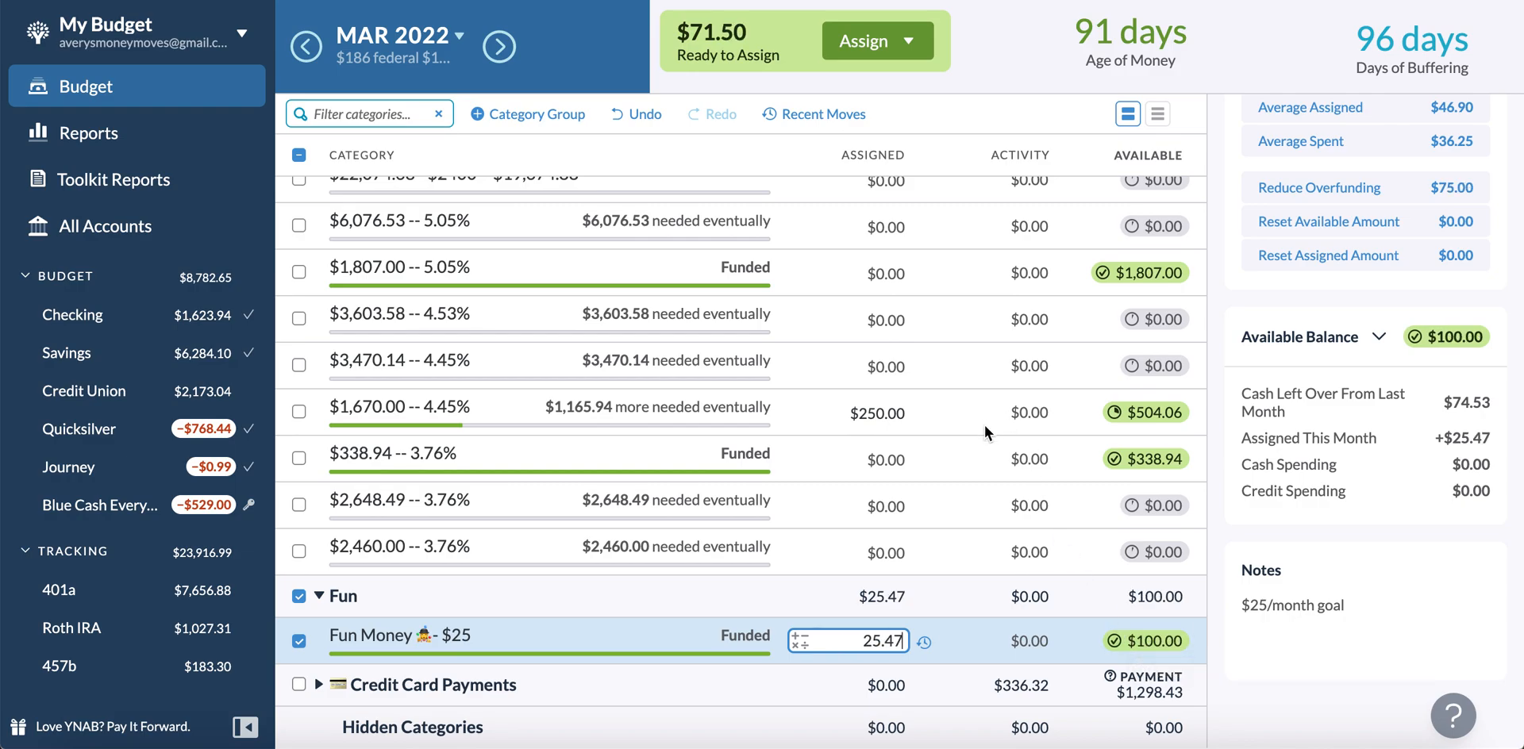
# Clear the selection of all budget categories
pyautogui.scroll(10, 984, 426)
pyautogui.scroll(5, 985, 429)
pyautogui.scroll(9, 984, 432)
pyautogui.scroll(12, 984, 440)
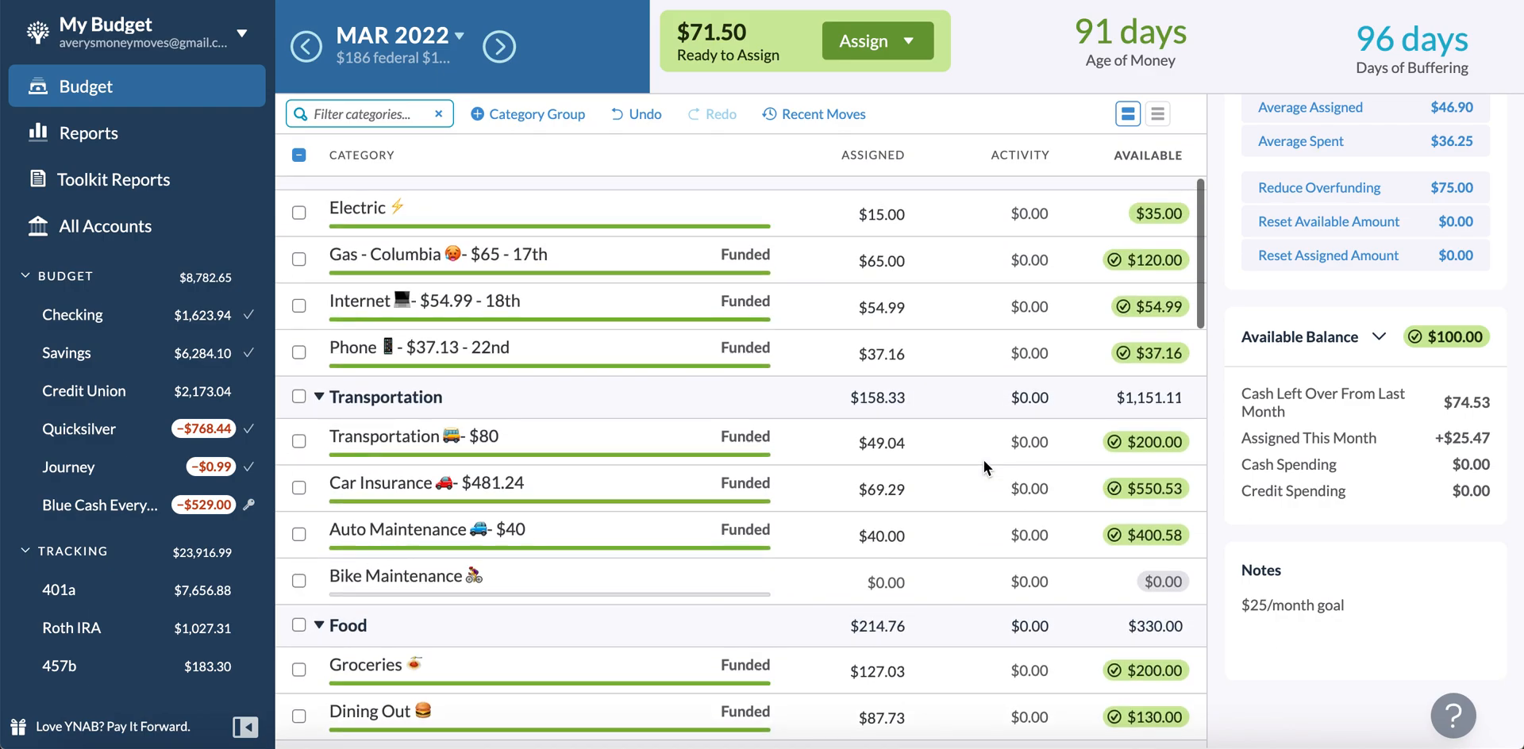
pyautogui.scroll(9, 983, 460)
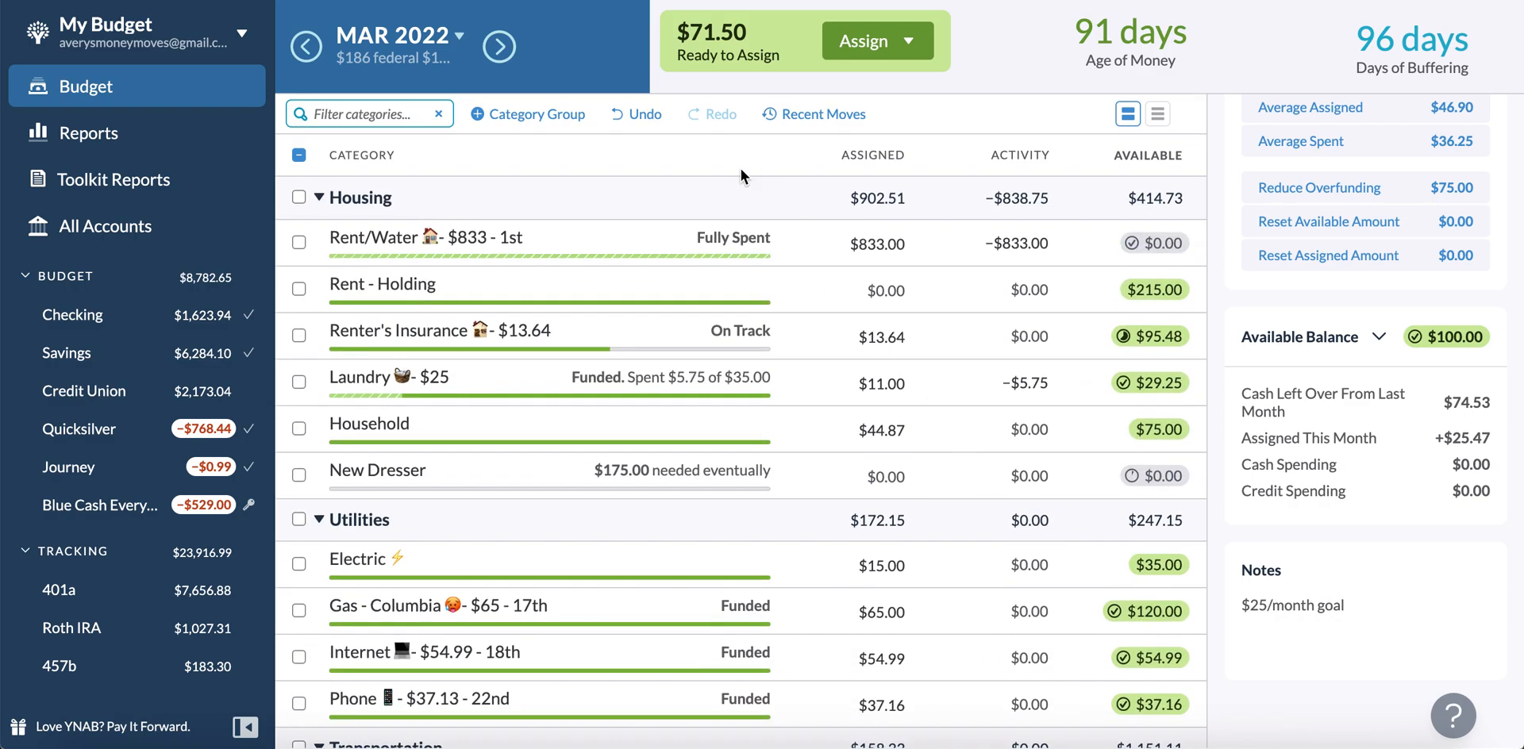
pyautogui.click(302, 156)
# Check the April 2022 budget and its Auto-Assign figures, and return to March 2022
pyautogui.click(499, 46)
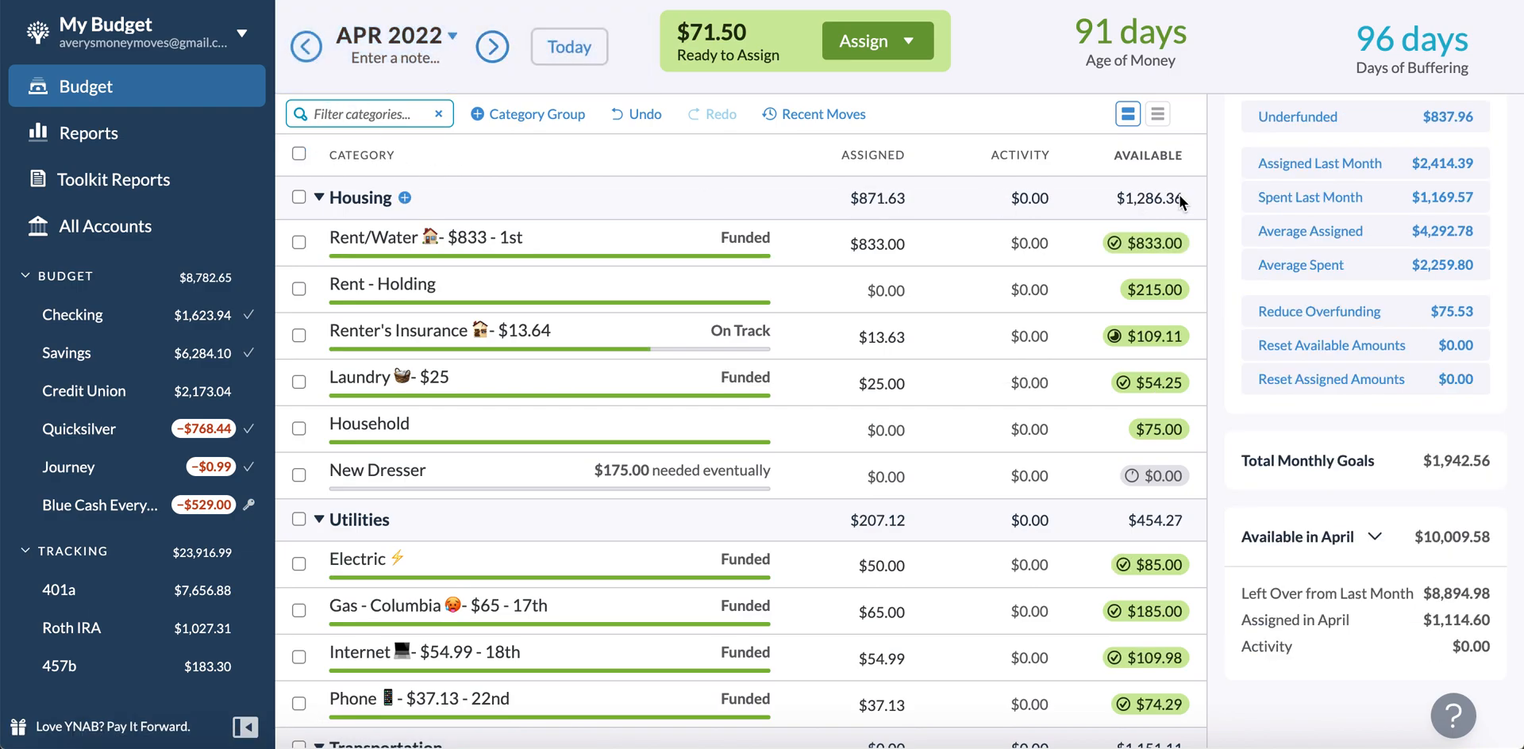
pyautogui.scroll(2, 1334, 205)
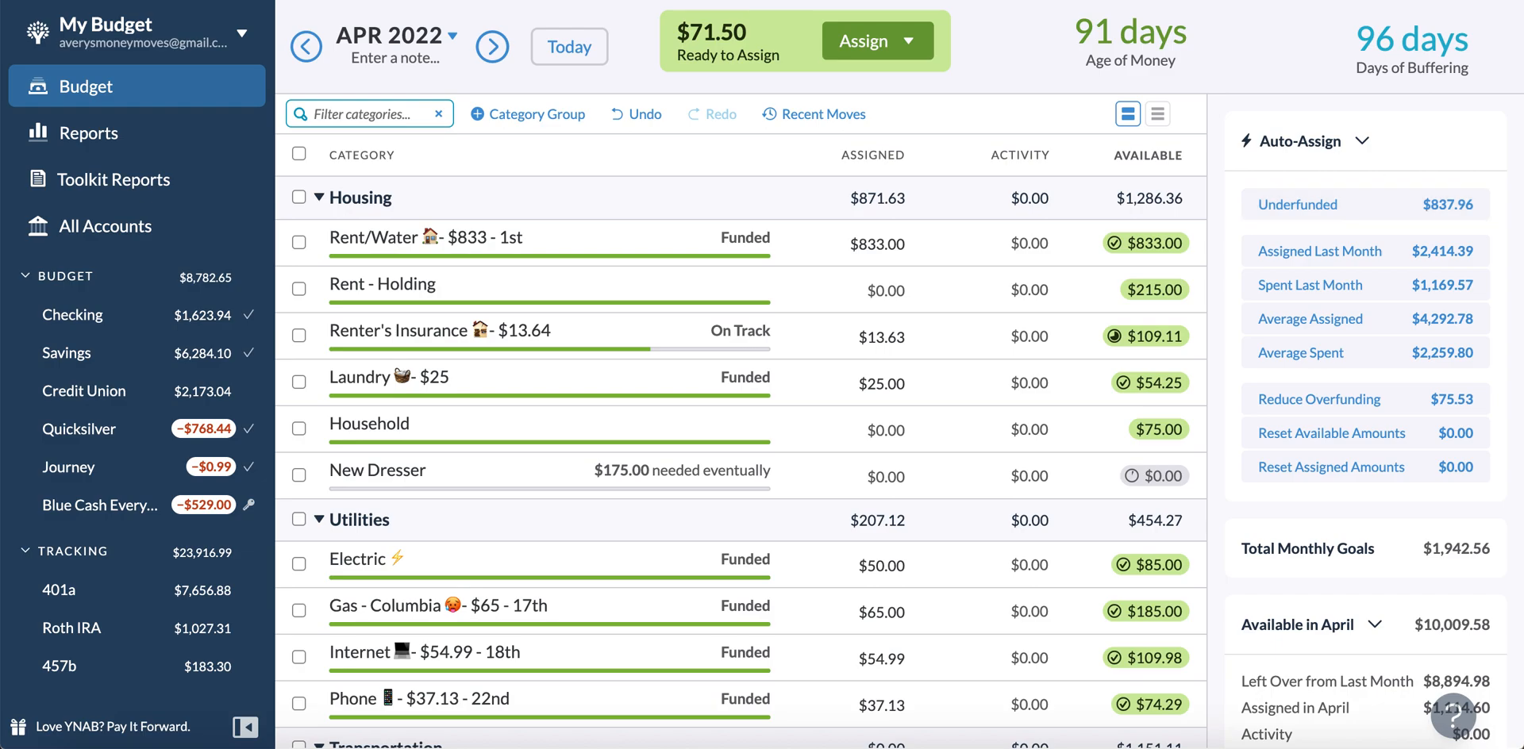
pyautogui.click(312, 54)
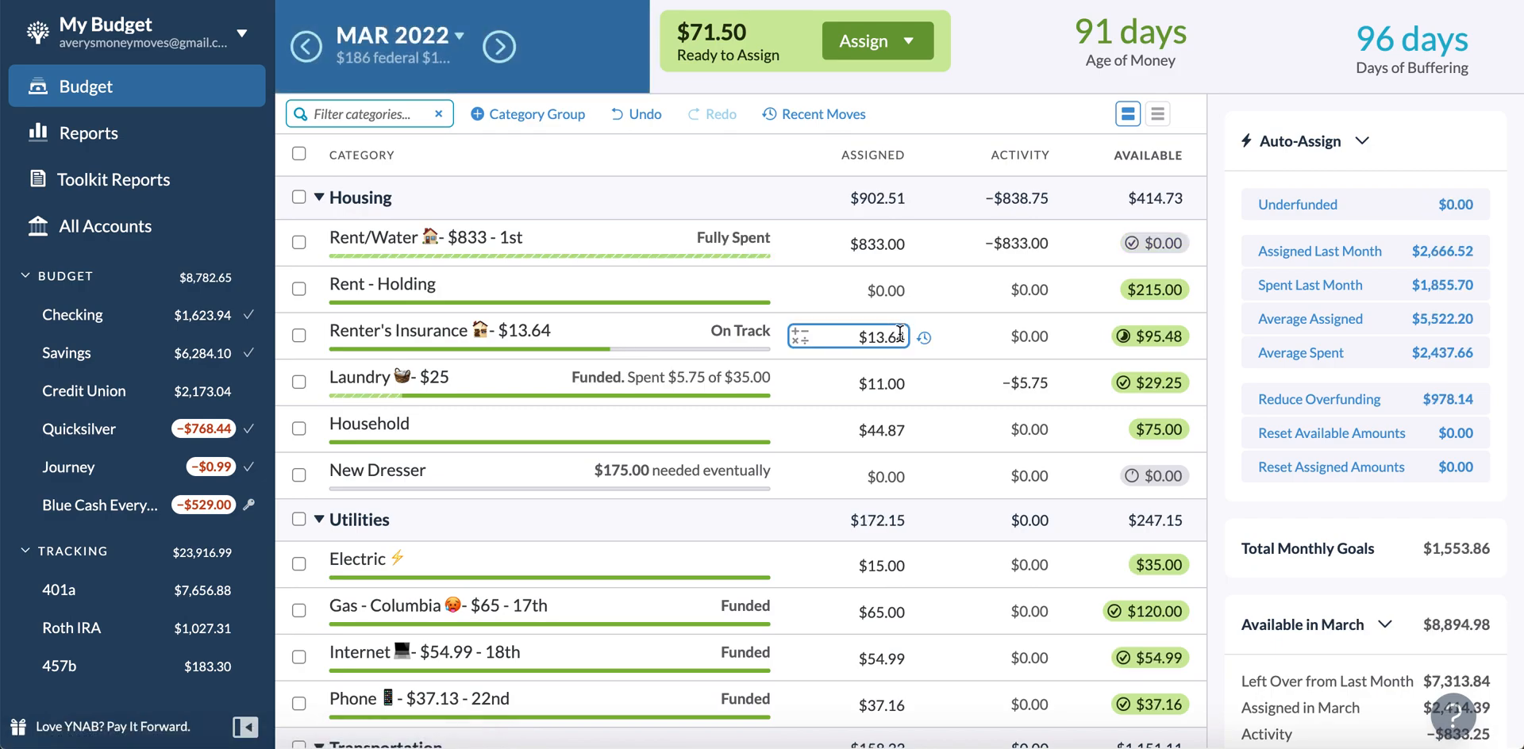
# Set the amount assigned to Rent - Holding under Housing to 15
pyautogui.click(901, 289)
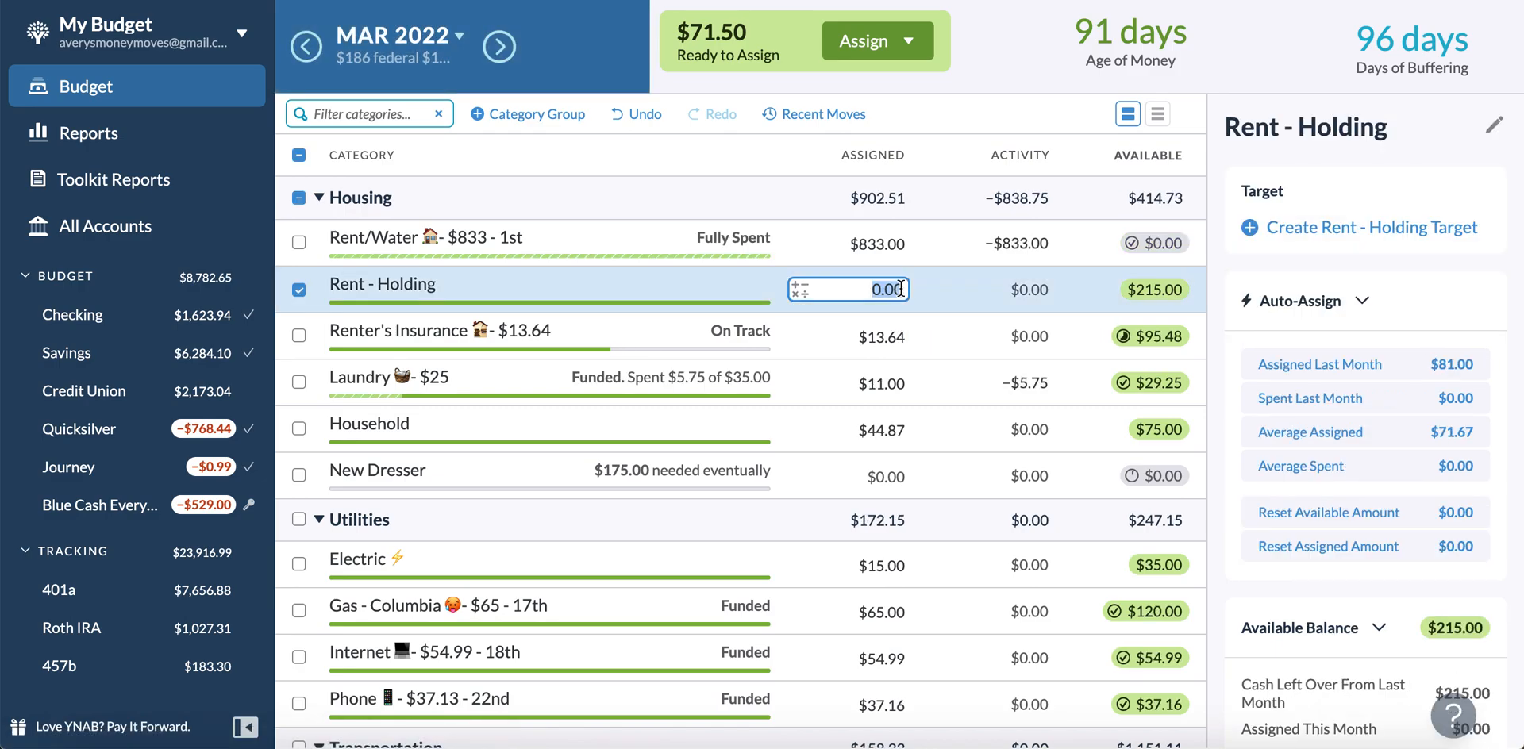
pyautogui.click(901, 289)
pyautogui.press('BackSpace')
pyautogui.press('BackSpace')
pyautogui.press('BackSpace')
pyautogui.press('BackSpace')
pyautogui.write('15')
pyautogui.press('Return')
pyautogui.click(901, 289)
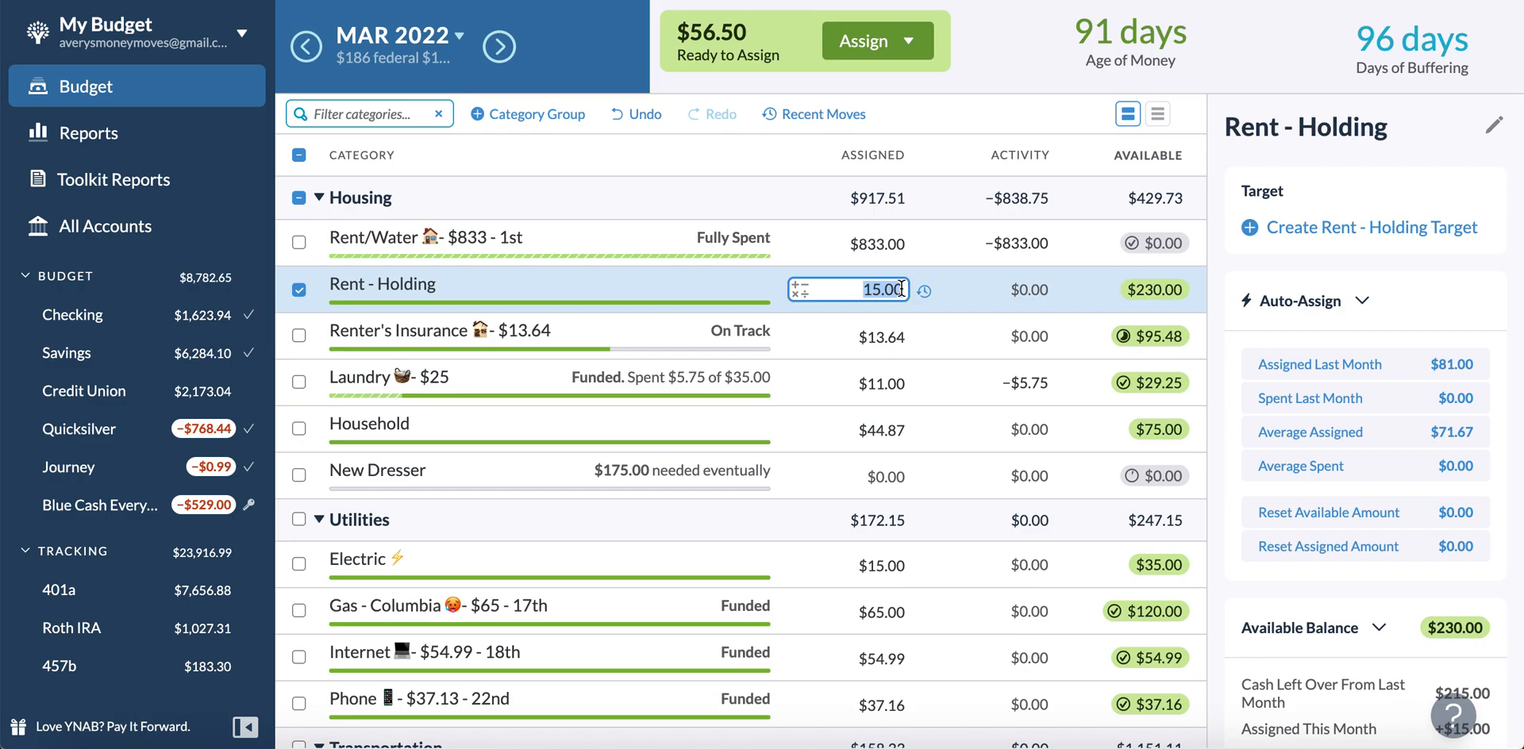
# Add 25 to the amount assigned to Health/Beauty/Clothing under Sinking Funds
pyautogui.scroll(-1, 901, 289)
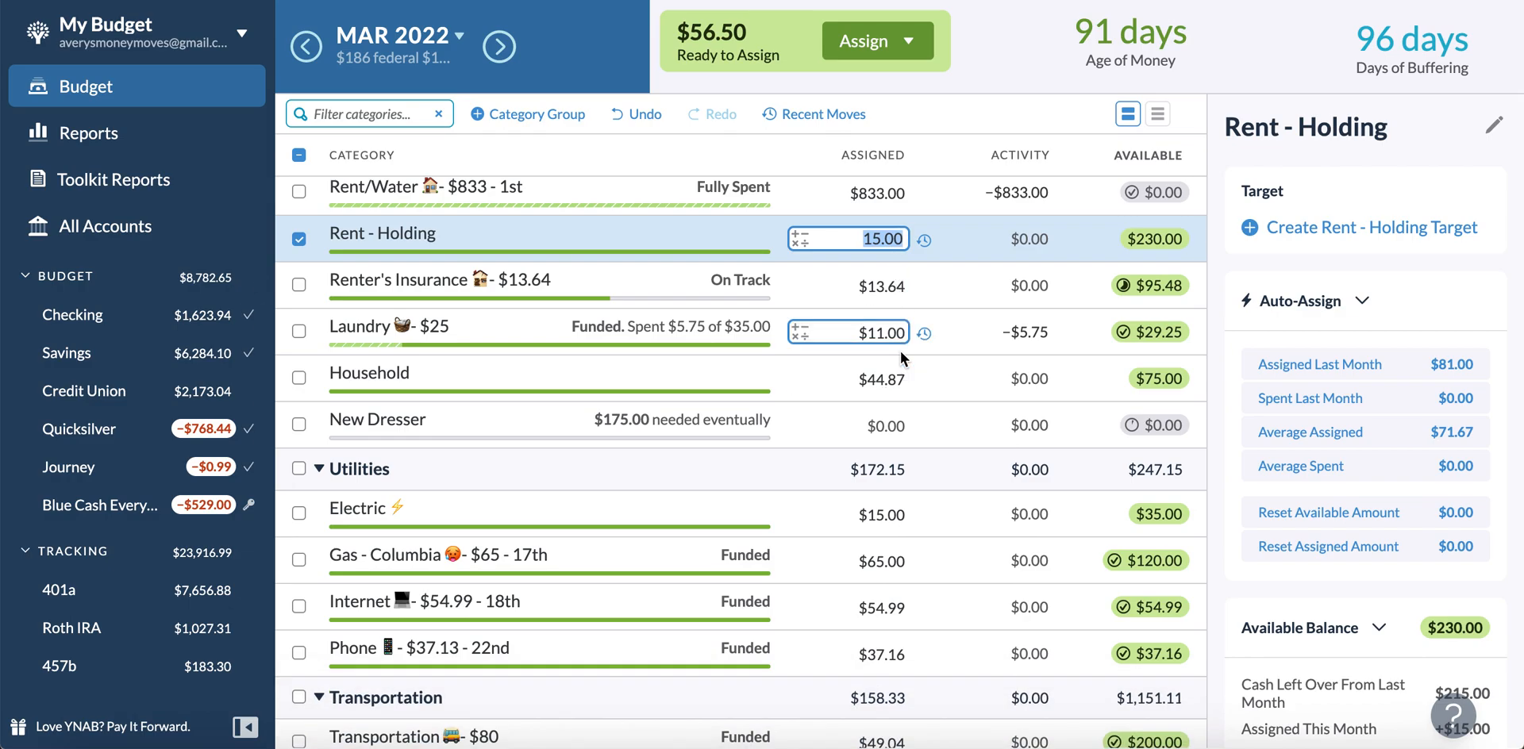
pyautogui.click(895, 373)
pyautogui.scroll(-10, 895, 373)
pyautogui.scroll(-4, 895, 373)
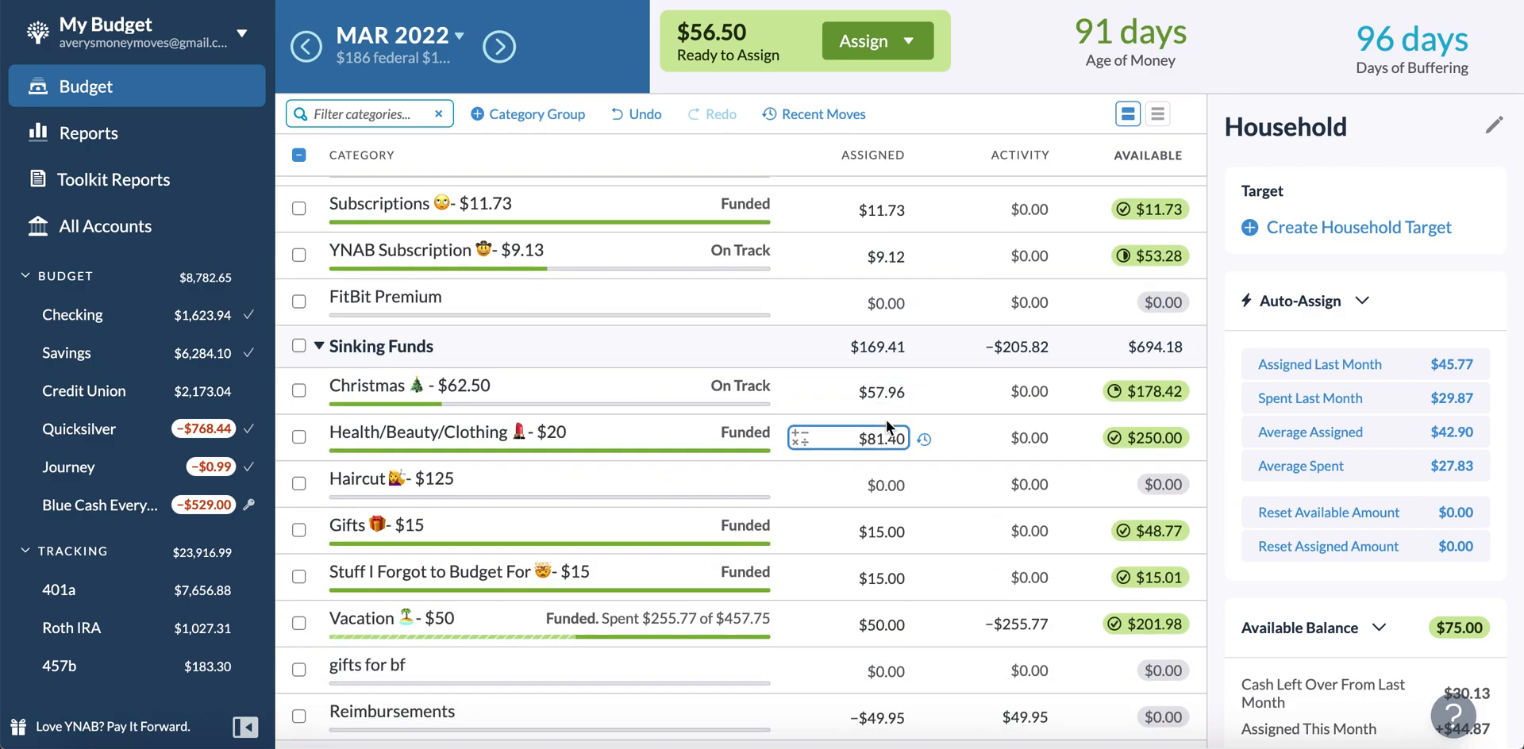
pyautogui.click(886, 422)
pyautogui.write('+25')
pyautogui.press('Return')
# Add 1.50 to the amount assigned to Laundry under Housing
pyautogui.scroll(12, 874, 284)
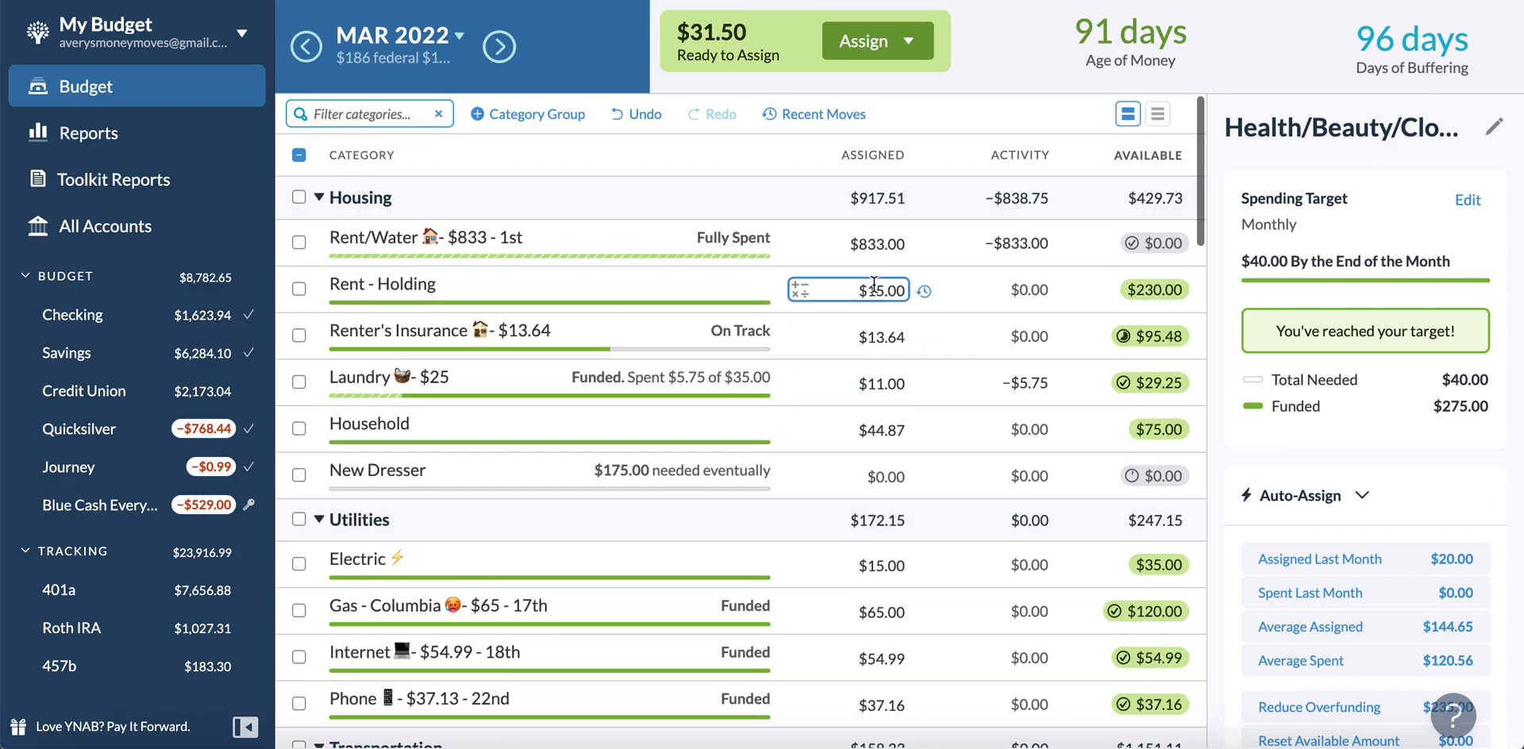
pyautogui.click(887, 435)
pyautogui.press('Right')
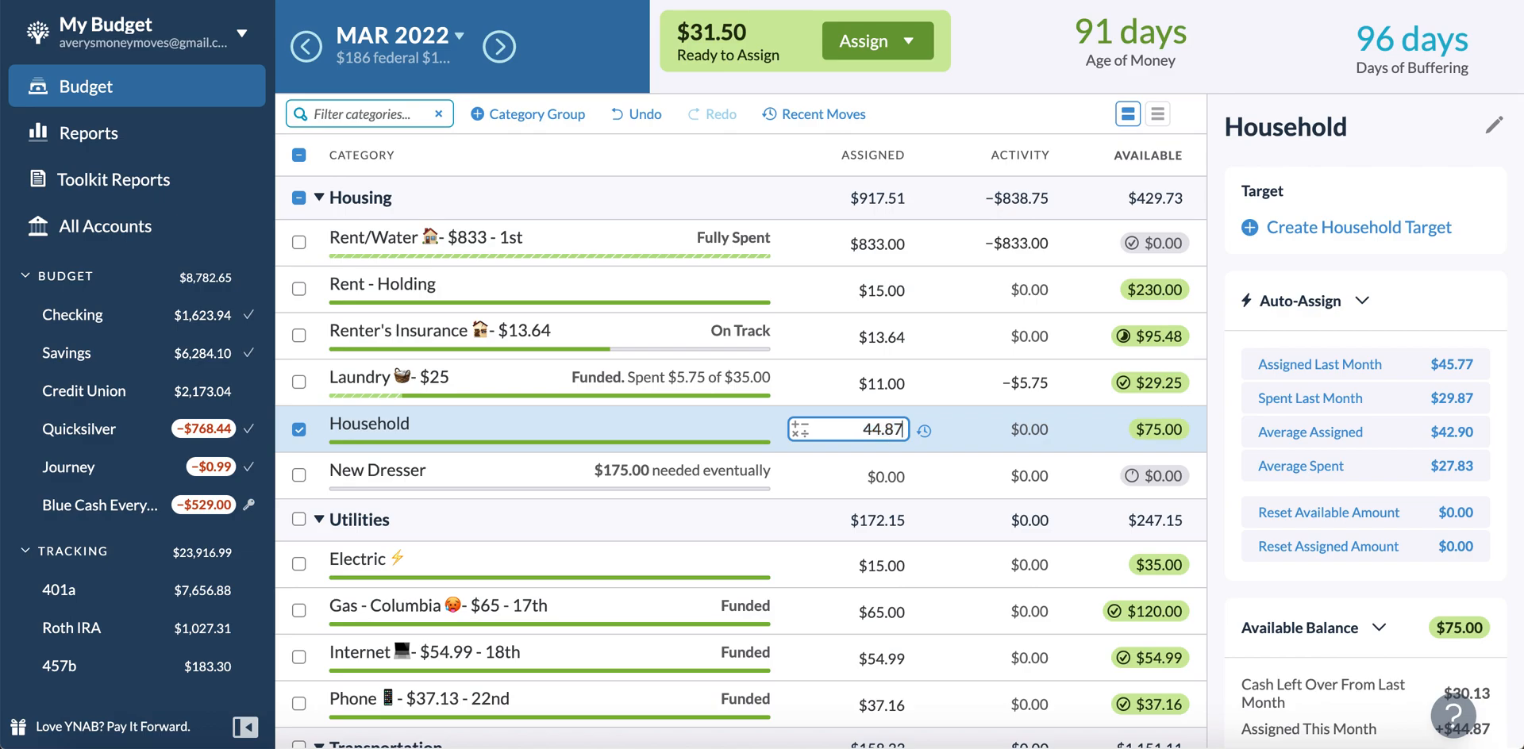
pyautogui.press('Up')
pyautogui.write('+1.50')
pyautogui.press('Return')
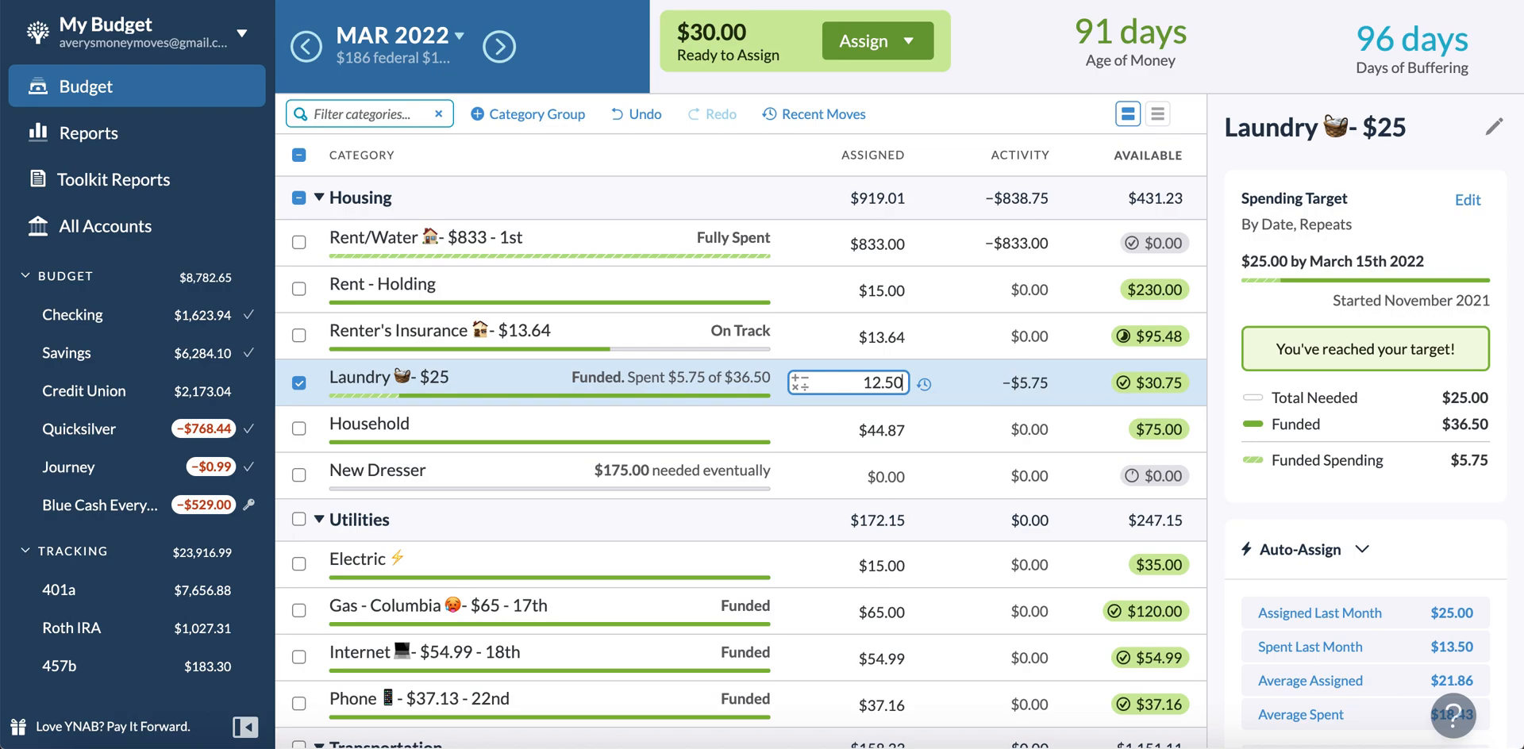
# Check the Renter's Insurance target and add 5 to the amount assigned to Rent - Holding under Housing
pyautogui.click(511, 335)
pyautogui.click(493, 331)
pyautogui.click(495, 334)
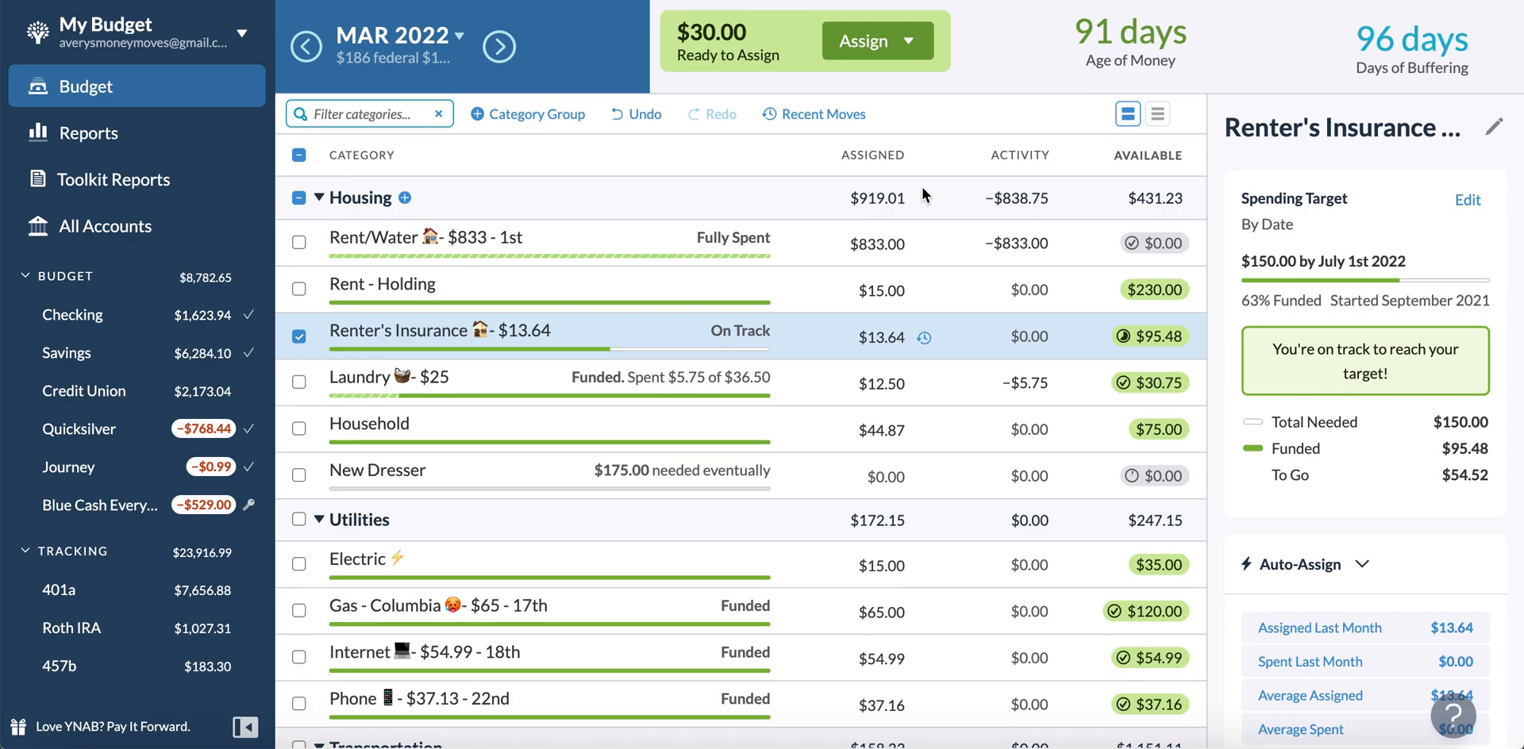
pyautogui.click(895, 290)
pyautogui.write('+5')
pyautogui.press('Return')
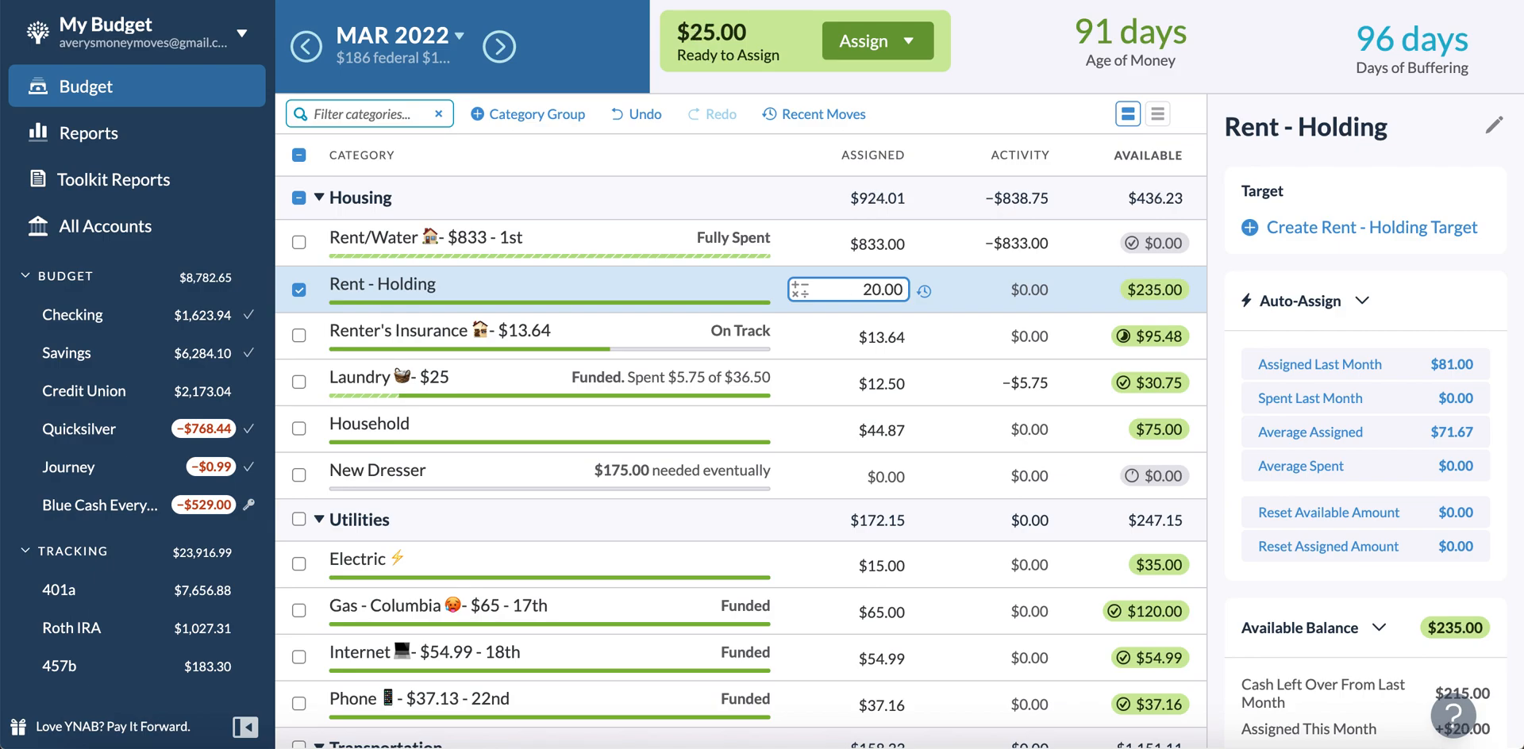
# Add 25 to the amount assigned to the "$1,670.00 -- 4.45%" category under Student Loans, and clear the category selection
pyautogui.scroll(-2, 972, 329)
pyautogui.scroll(-15, 970, 324)
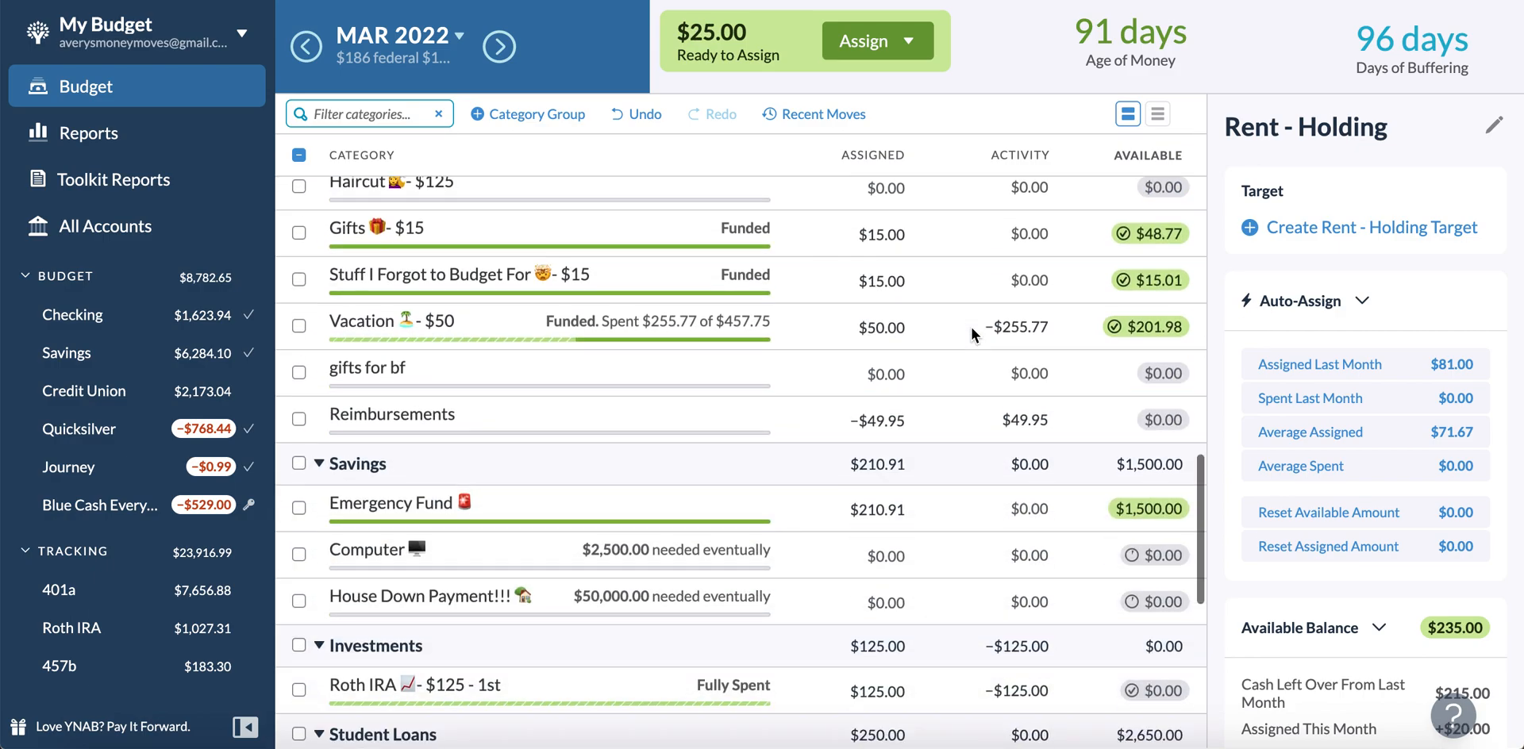
pyautogui.scroll(10, 970, 323)
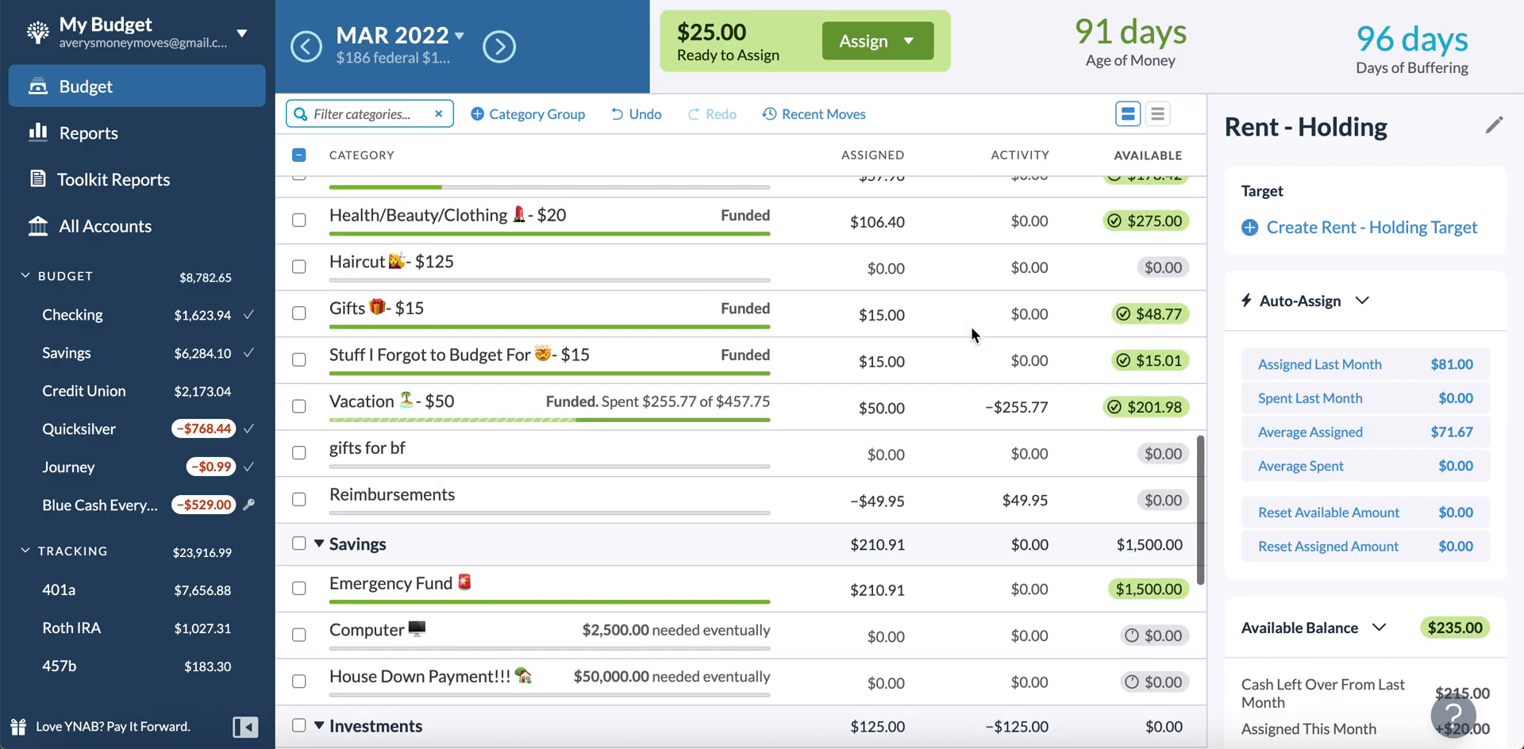
pyautogui.scroll(5, 970, 324)
pyautogui.scroll(-12, 961, 321)
pyautogui.scroll(-2, 959, 321)
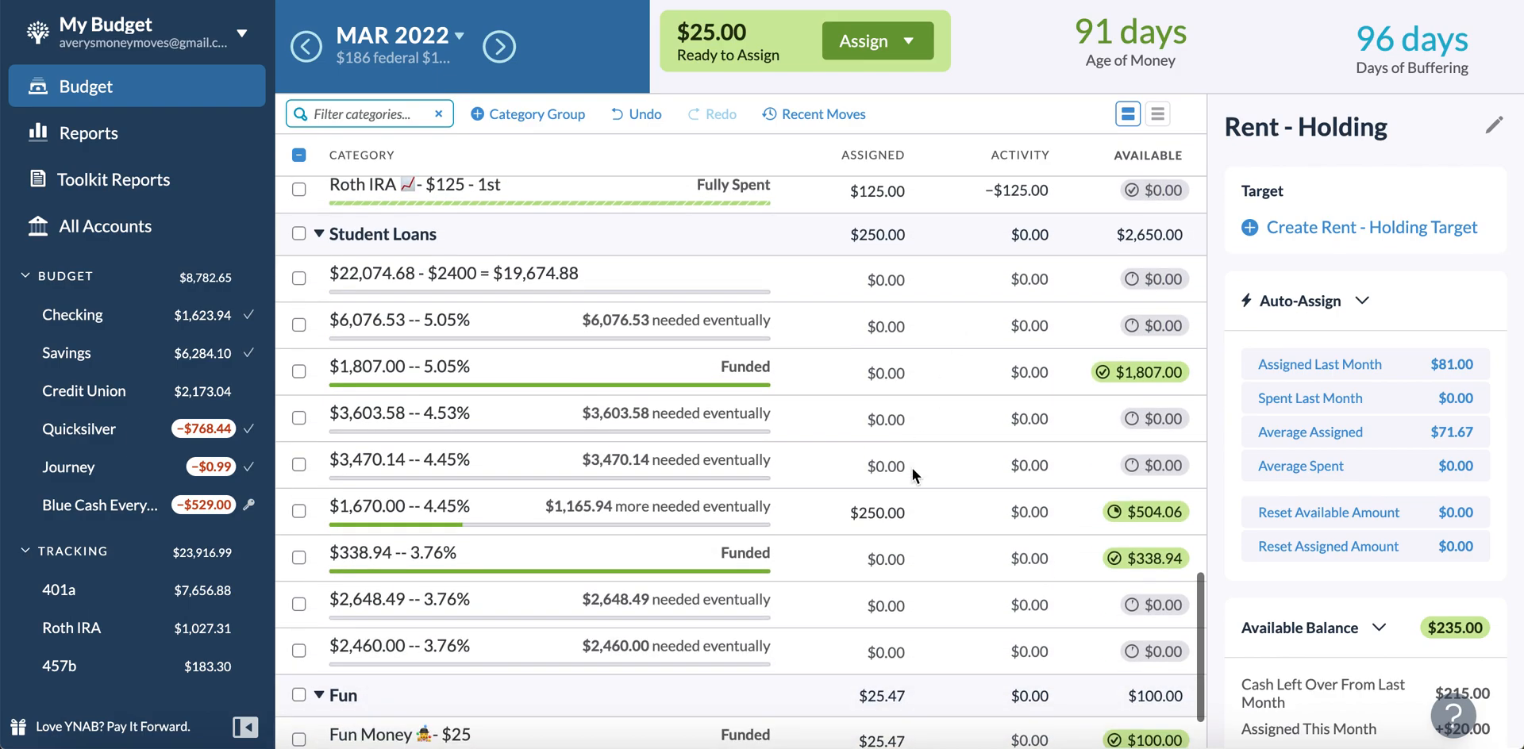
pyautogui.click(899, 516)
pyautogui.write('+25')
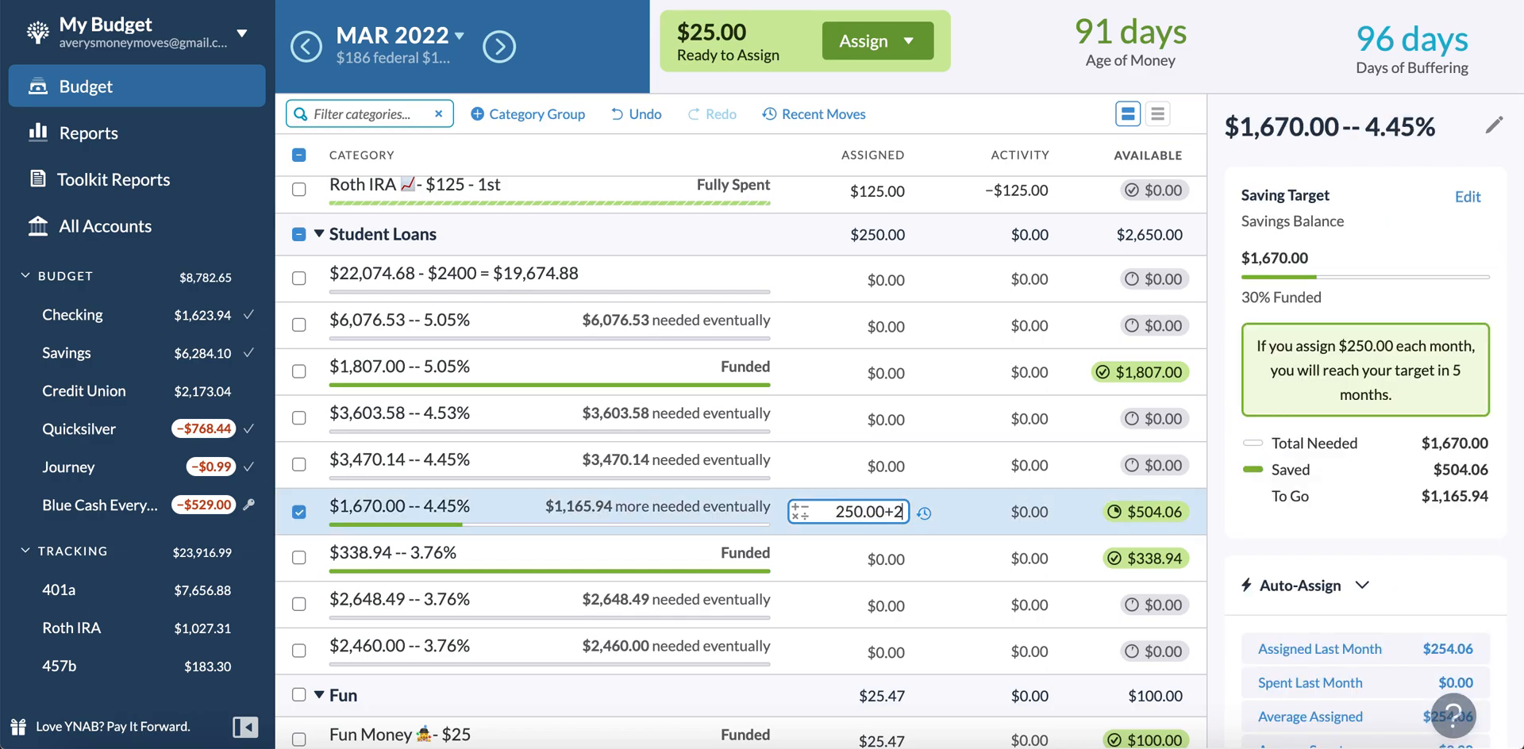
pyautogui.press('Return')
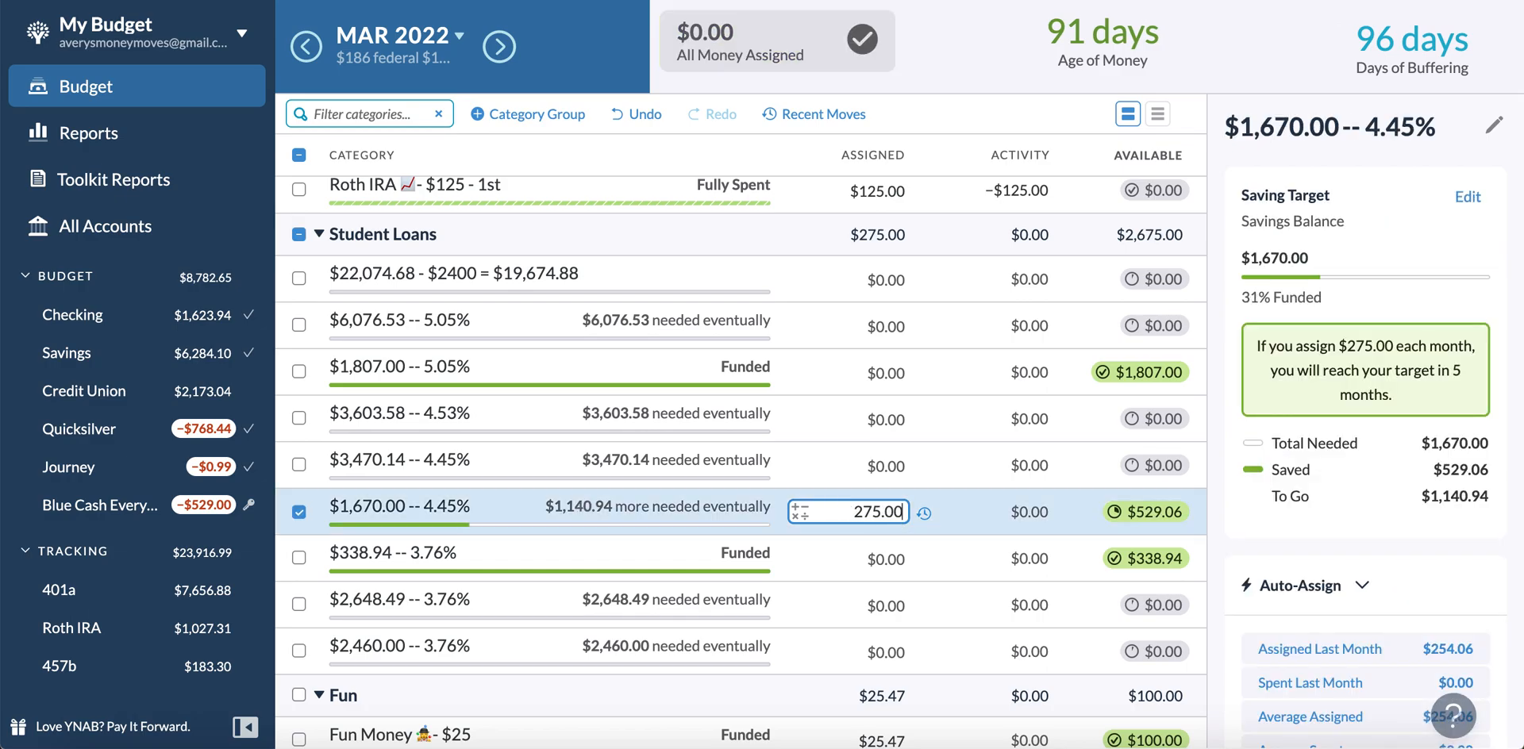
pyautogui.click(297, 240)
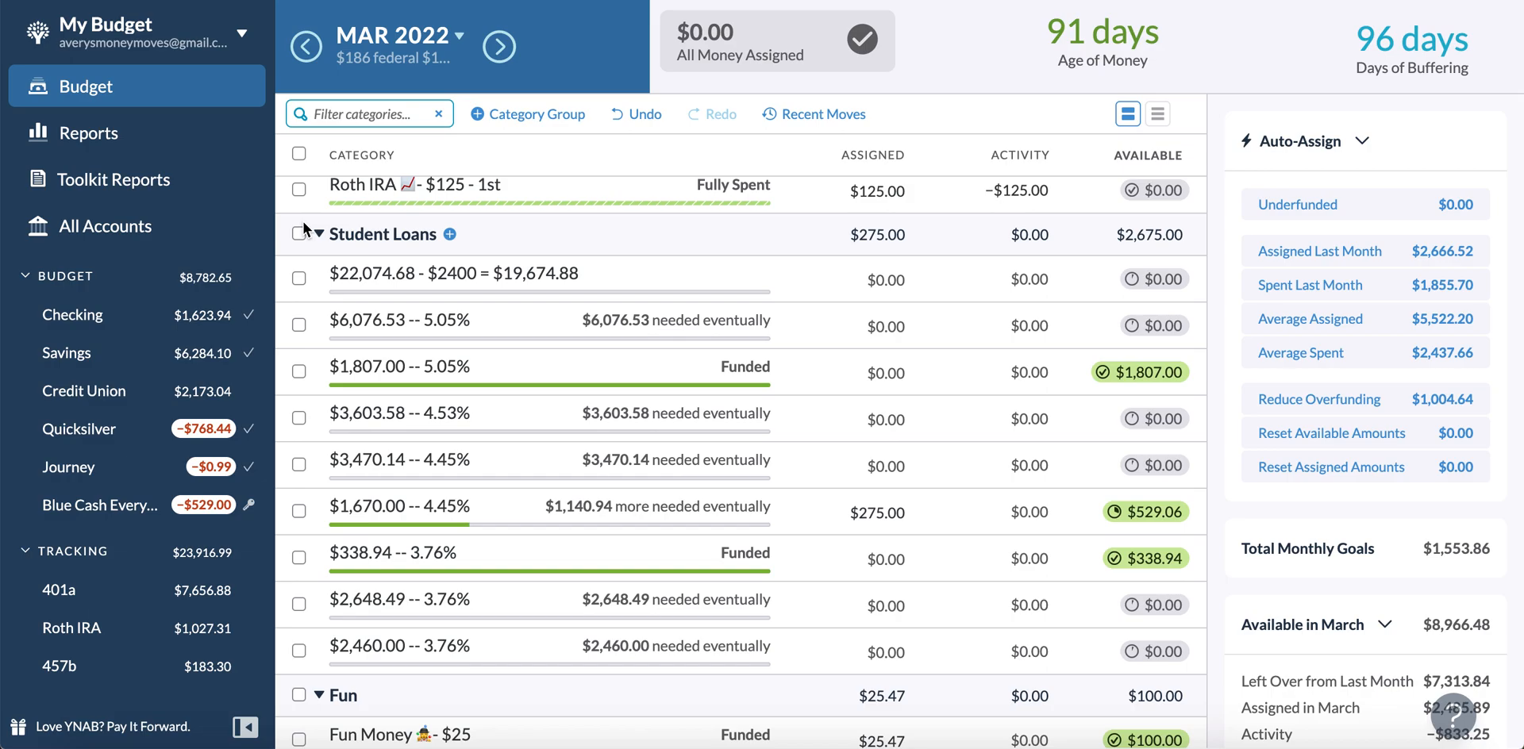
# Review the details of the Health/Beauty/Clothing category and go back to the Student Loans group
pyautogui.scroll(8, 305, 231)
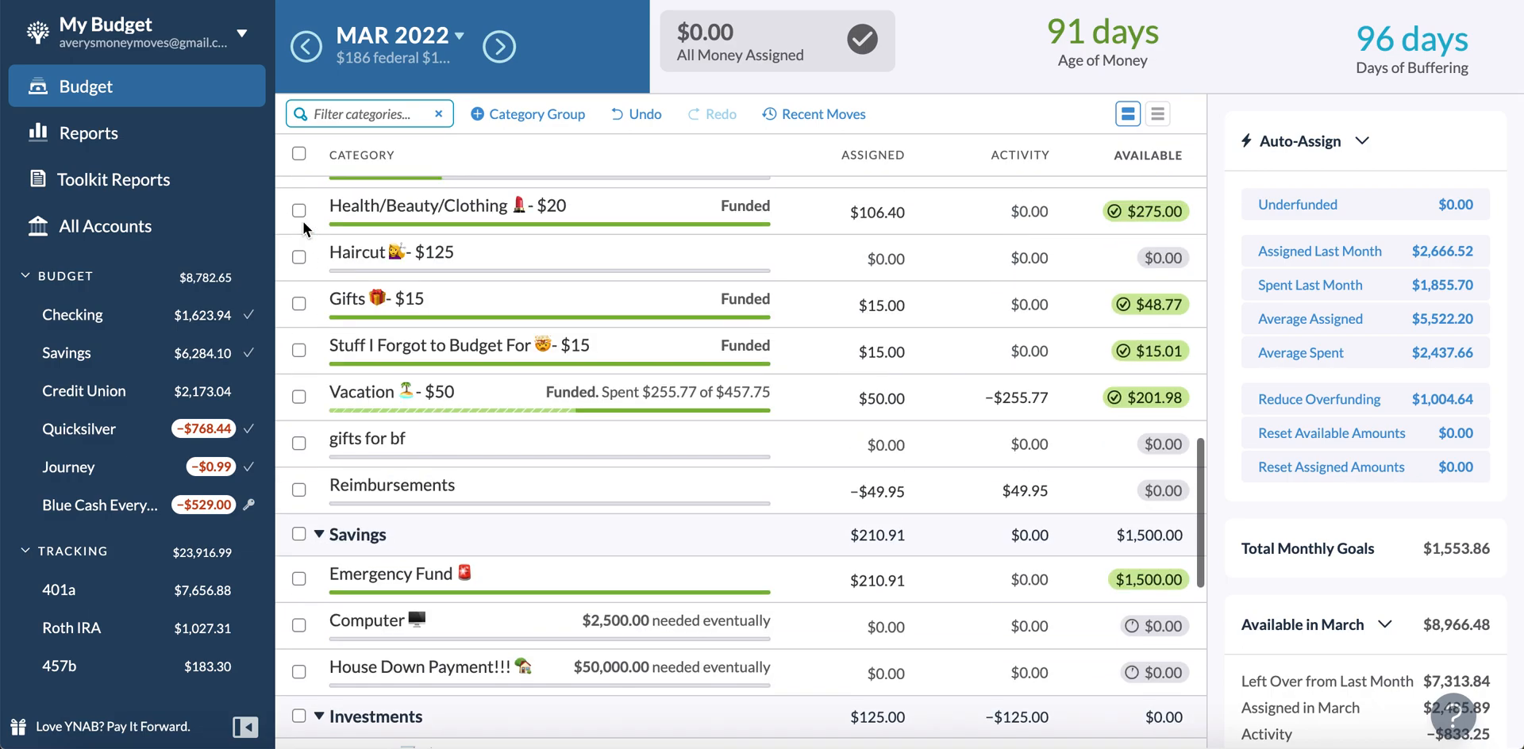
pyautogui.click(469, 212)
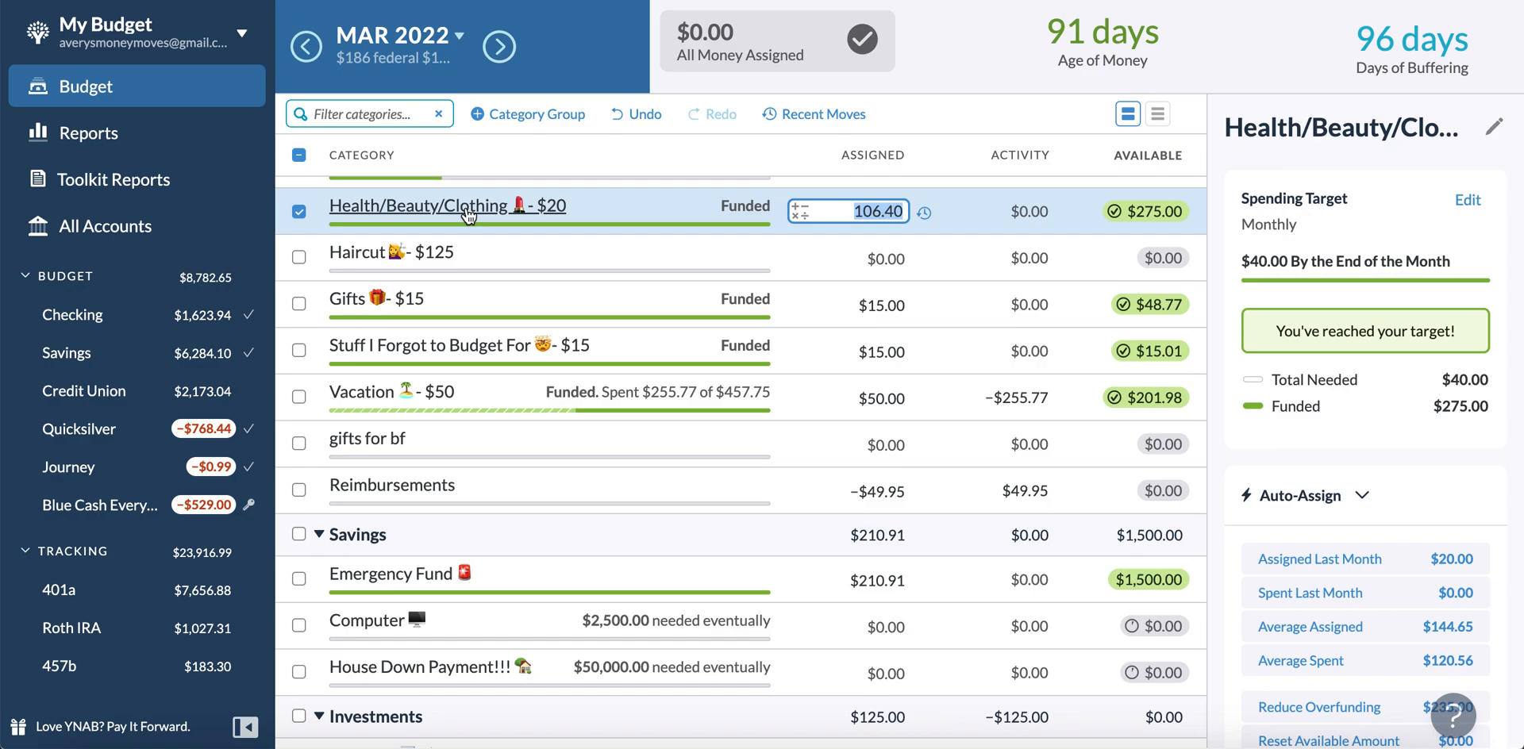
pyautogui.scroll(1, 468, 213)
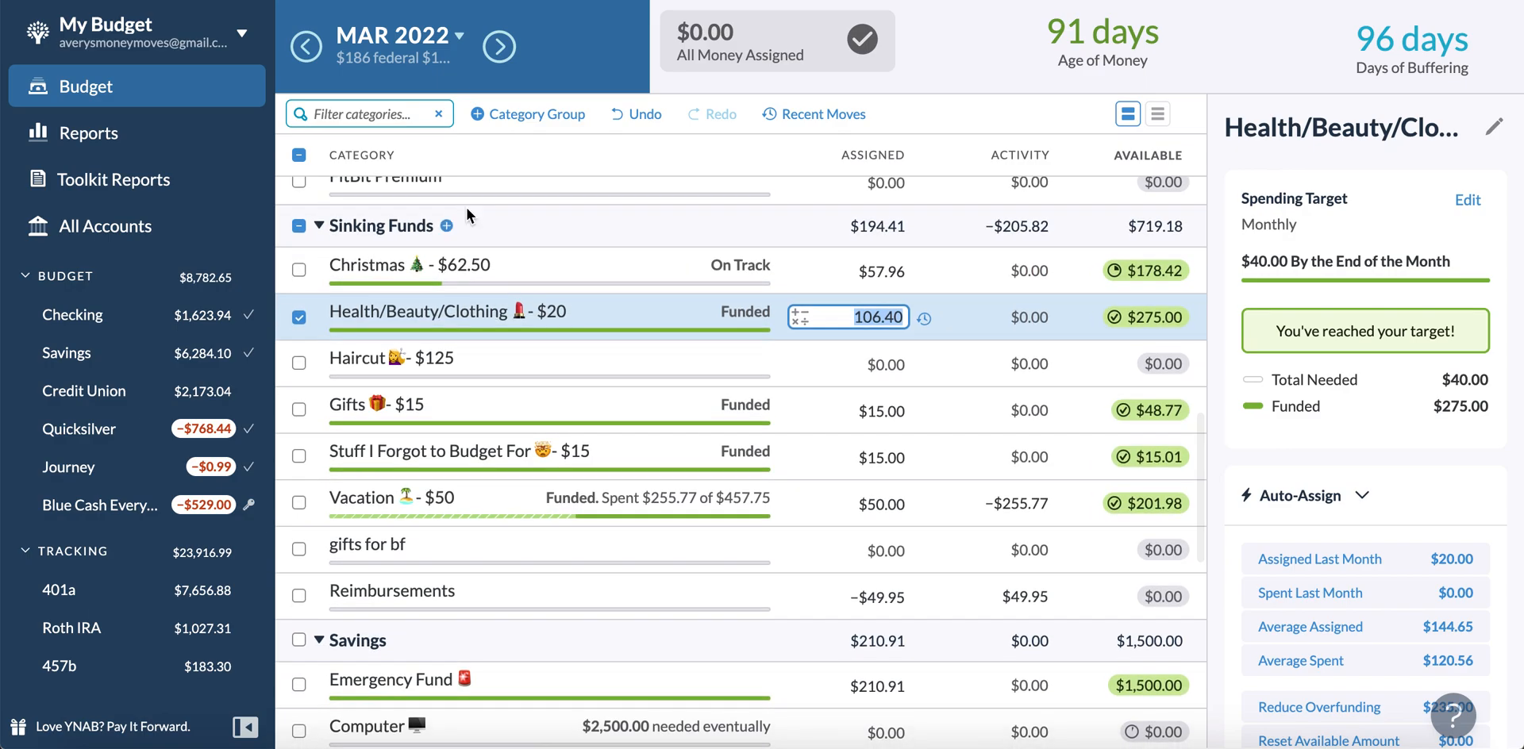
pyautogui.scroll(-6, 511, 464)
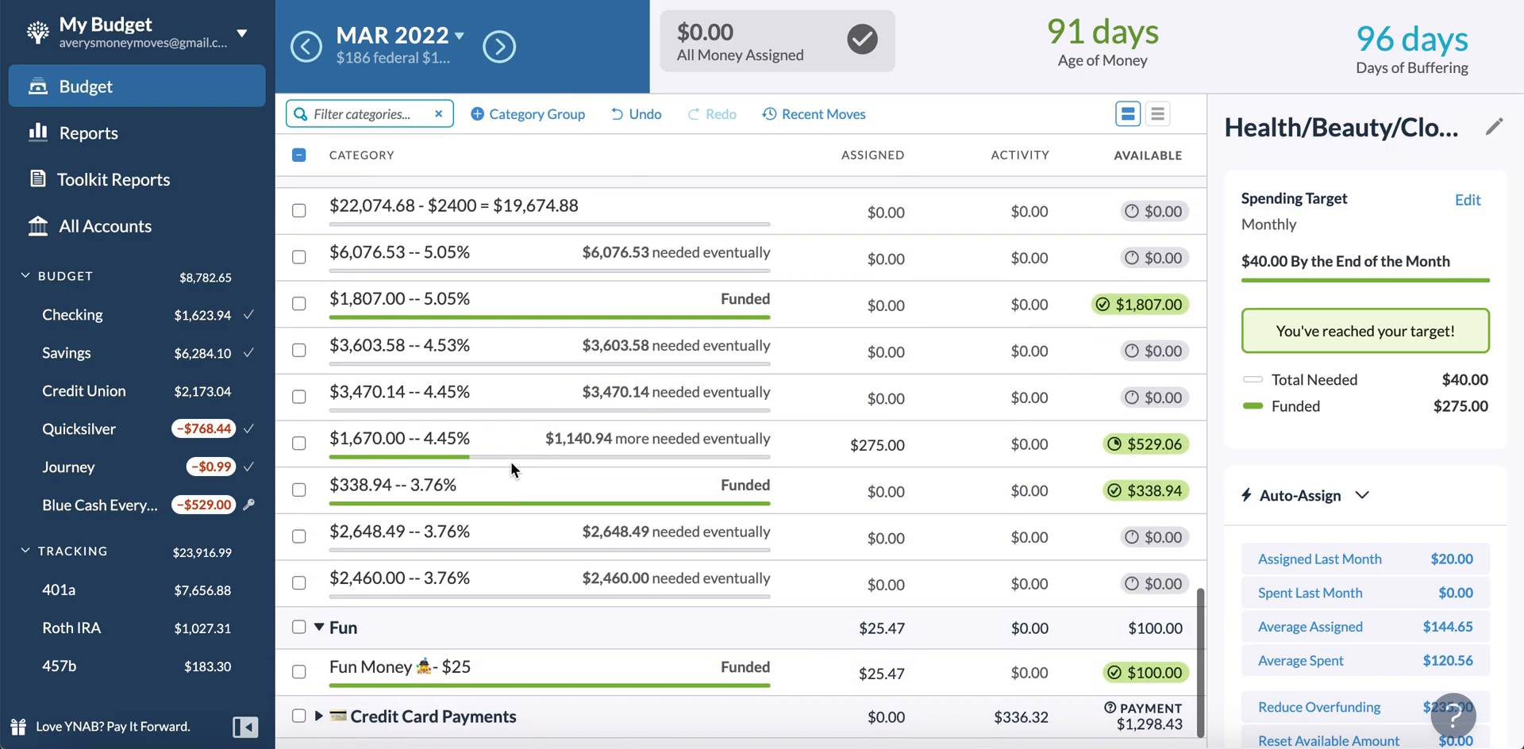
pyautogui.scroll(1, 511, 460)
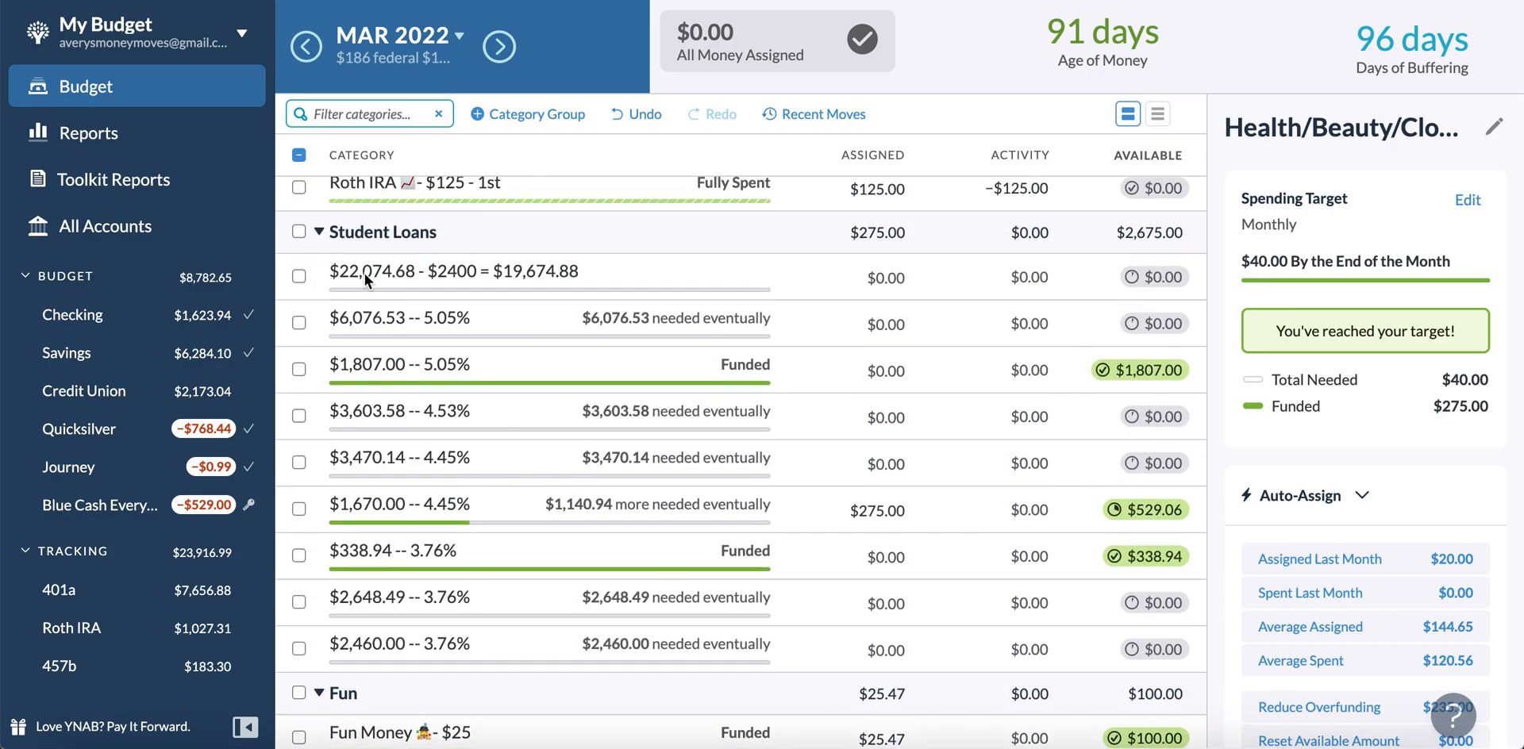
# Look over the Student Loans total category and the two funded loans at 5.05% and 3.76%, leaving none of them selected
pyautogui.click(300, 276)
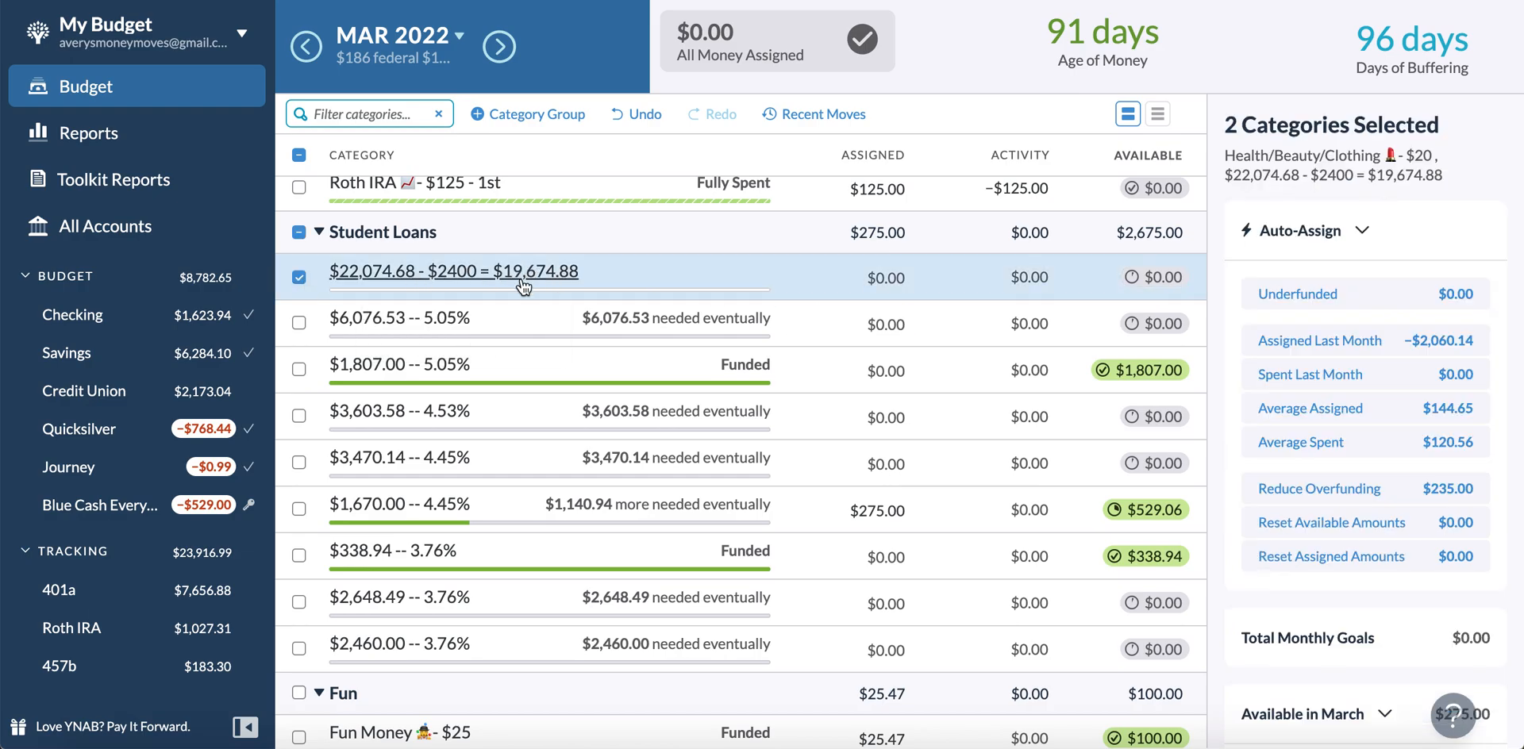
pyautogui.click(300, 280)
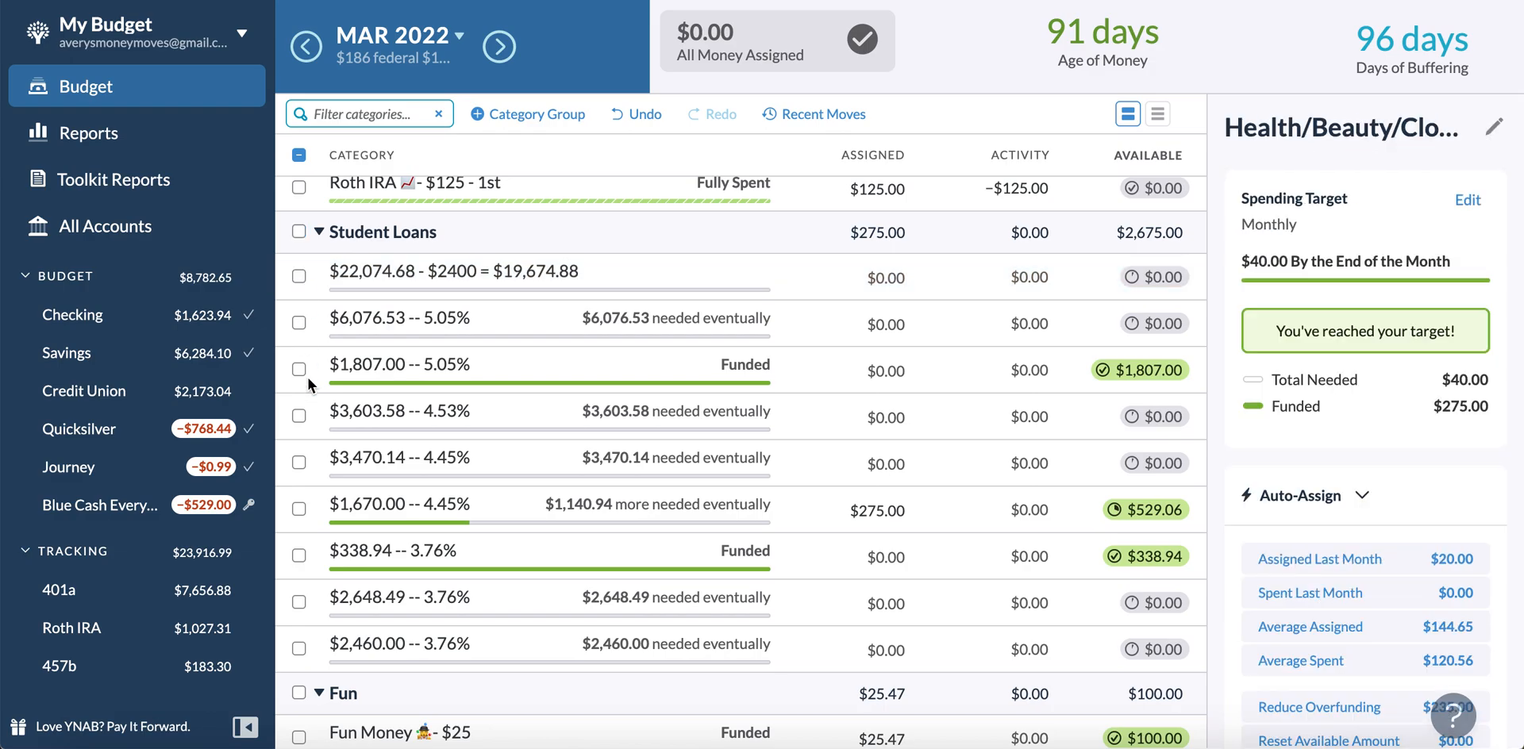
pyautogui.click(299, 373)
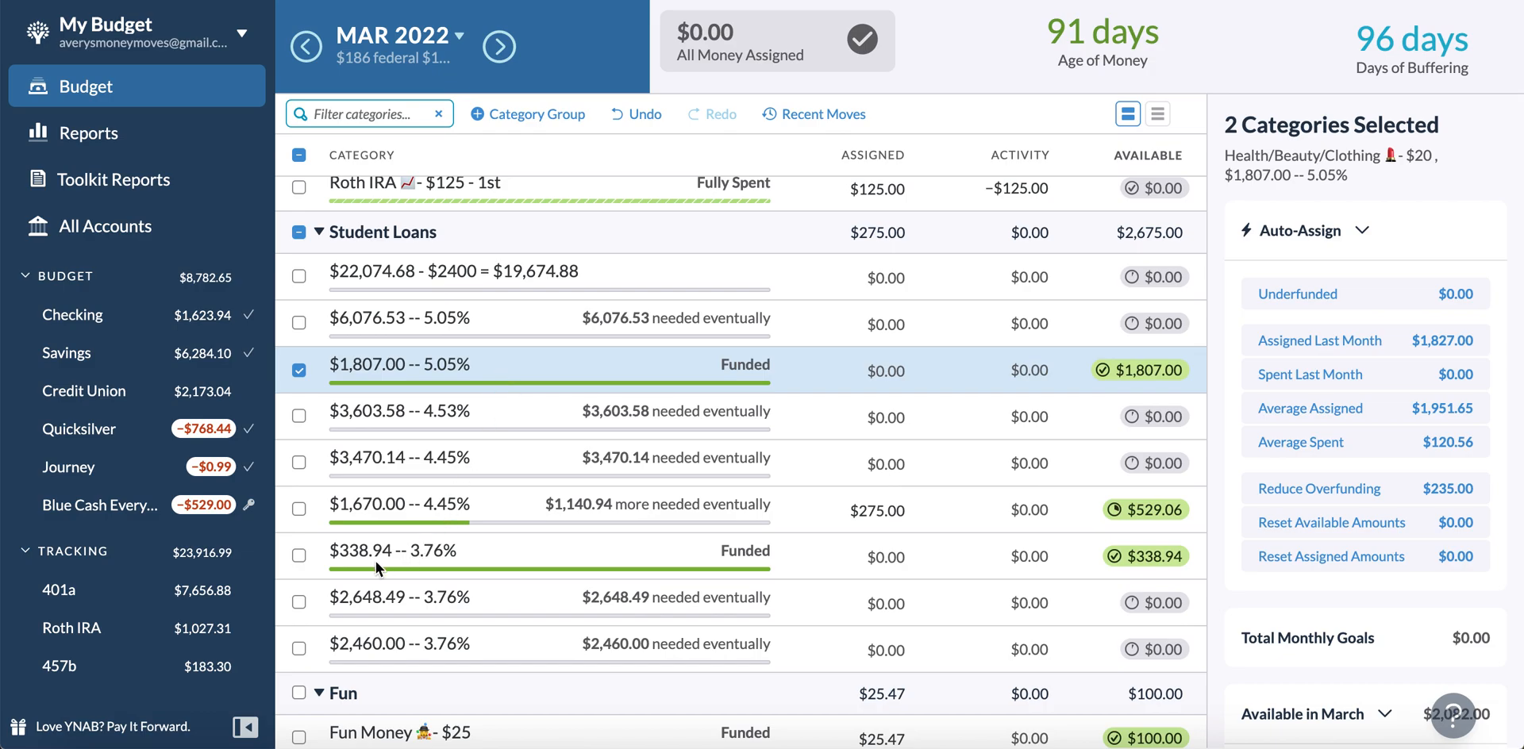
pyautogui.click(300, 555)
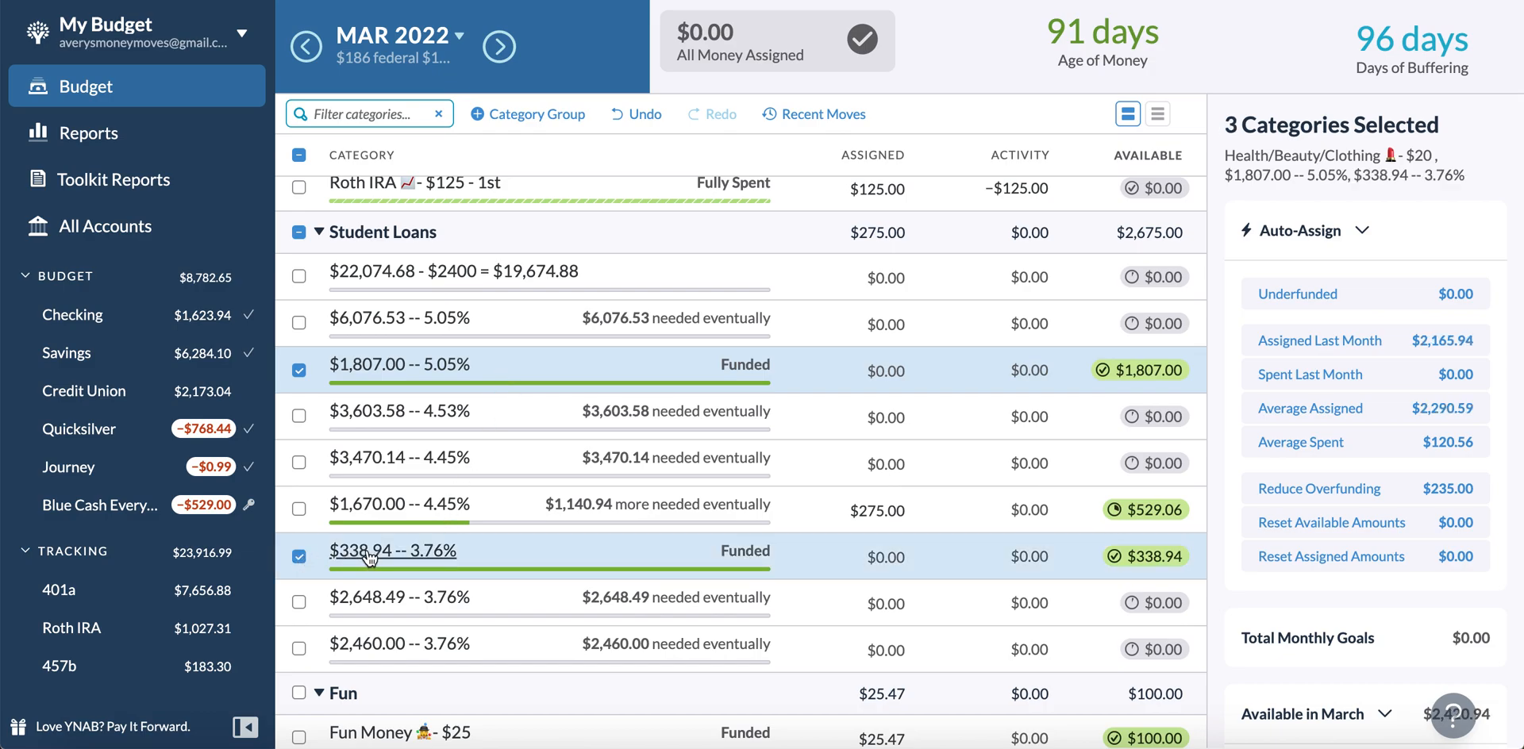
pyautogui.click(299, 369)
pyautogui.click(299, 556)
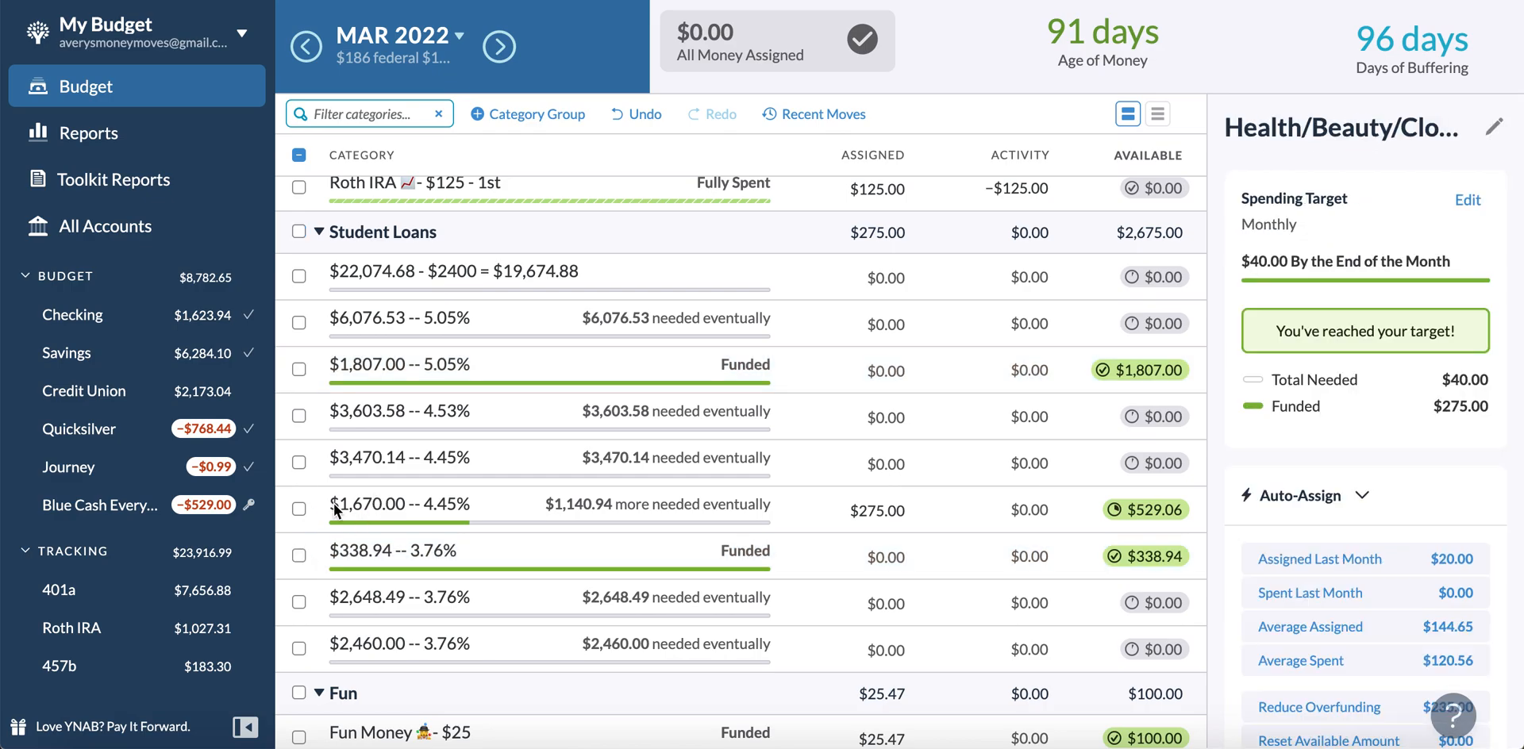
# Examine the savings targets of the $1,670.00, $3,603.58 and $6,076.53 student loans, leaving no category selected
pyautogui.click(336, 511)
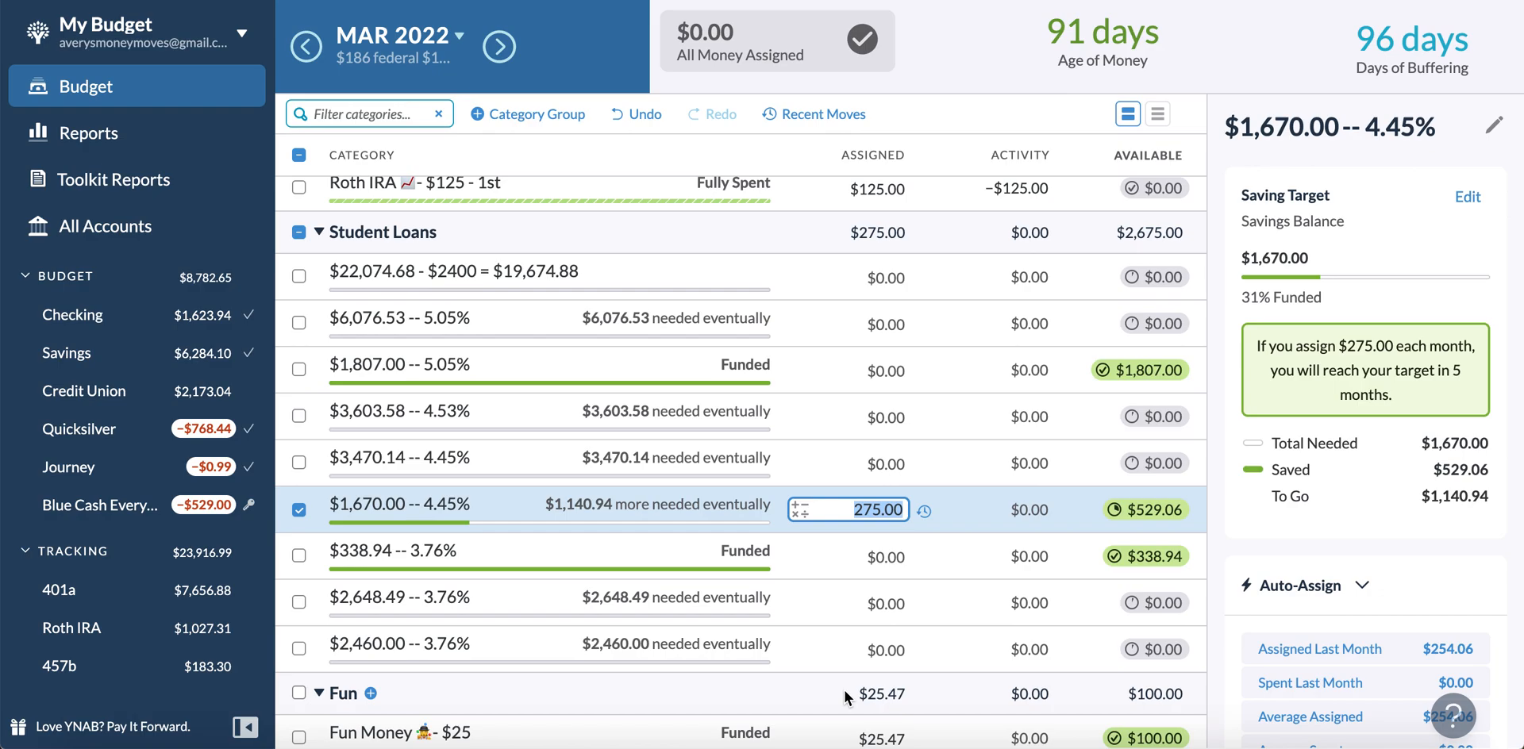
pyautogui.click(299, 509)
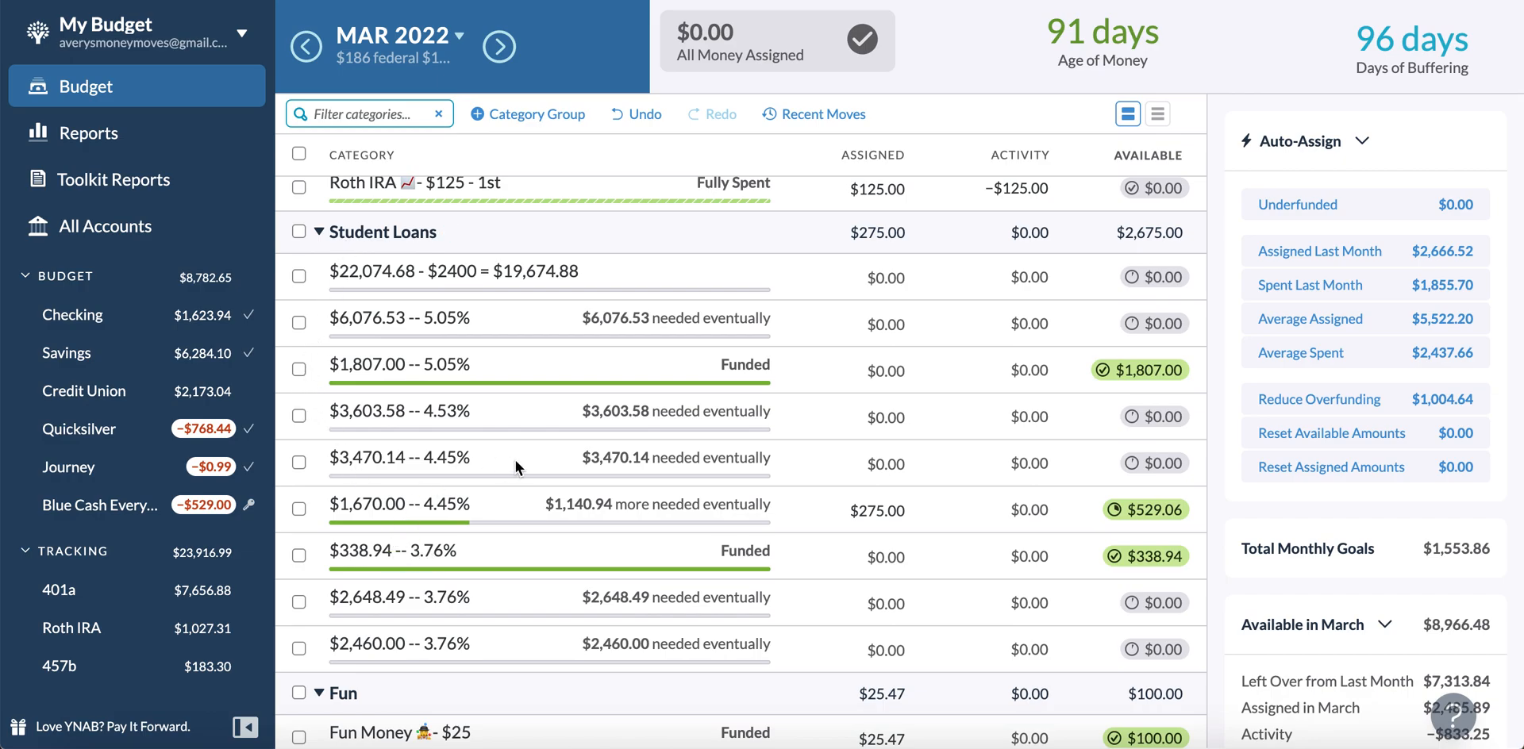
pyautogui.click(853, 510)
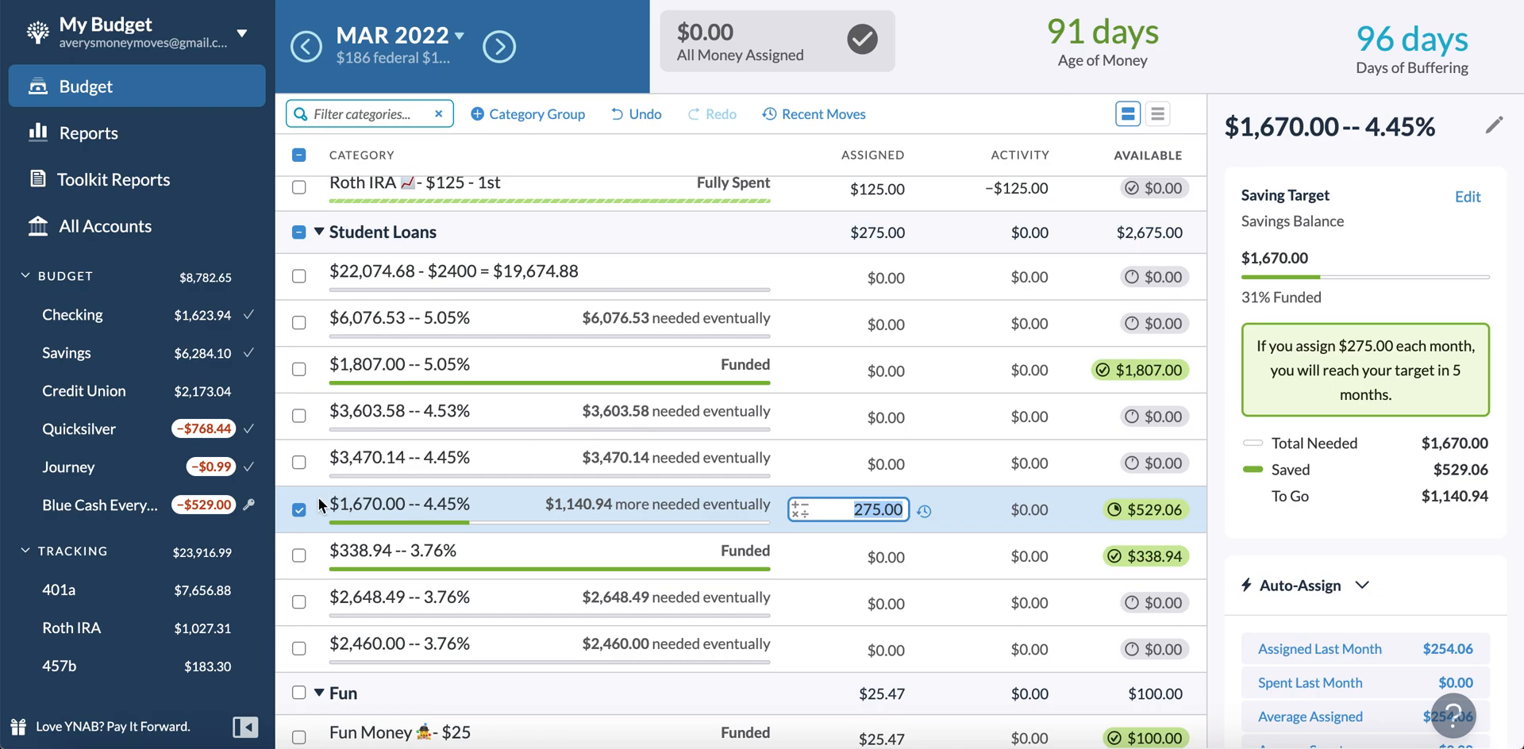
pyautogui.click(300, 513)
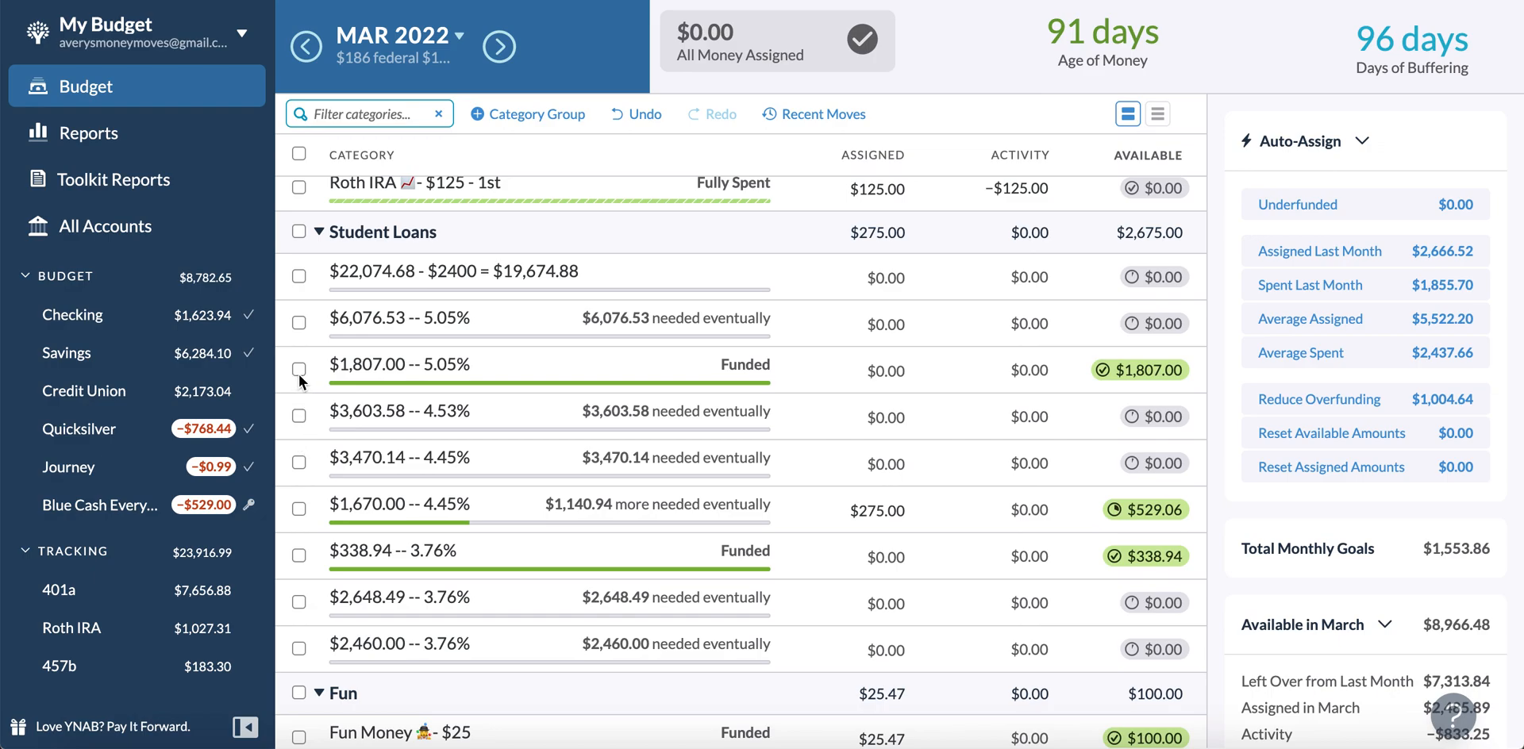
pyautogui.click(299, 416)
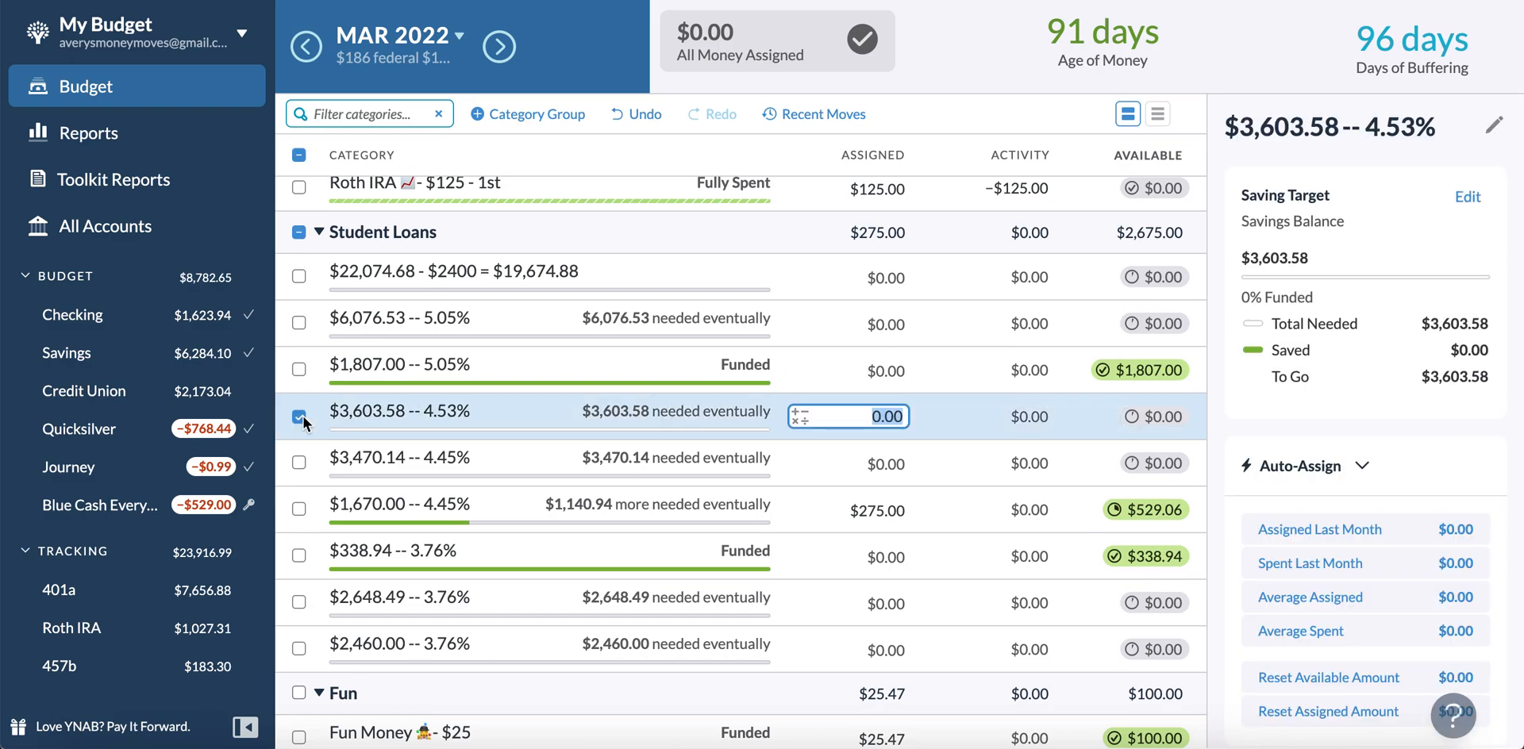
pyautogui.click(299, 417)
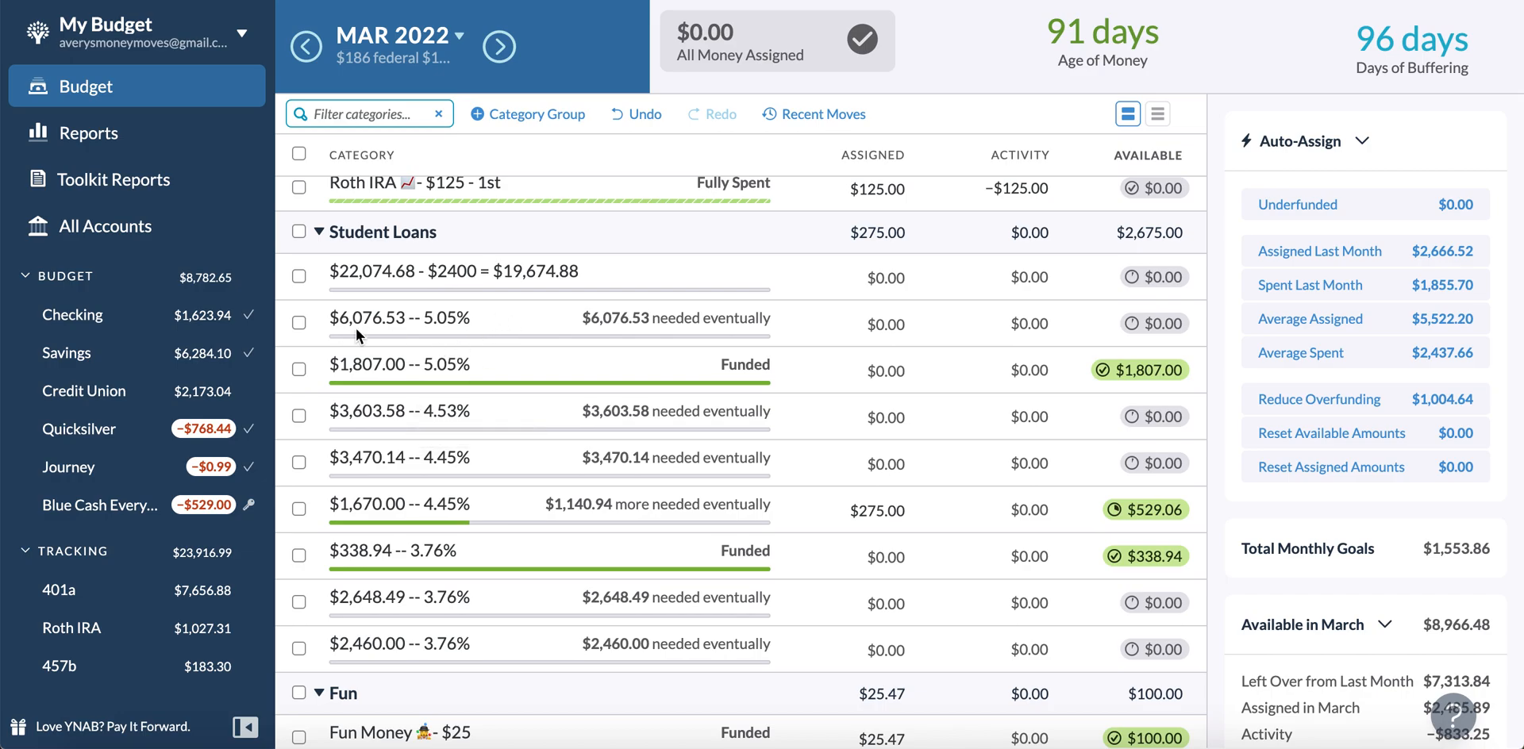
pyautogui.click(299, 323)
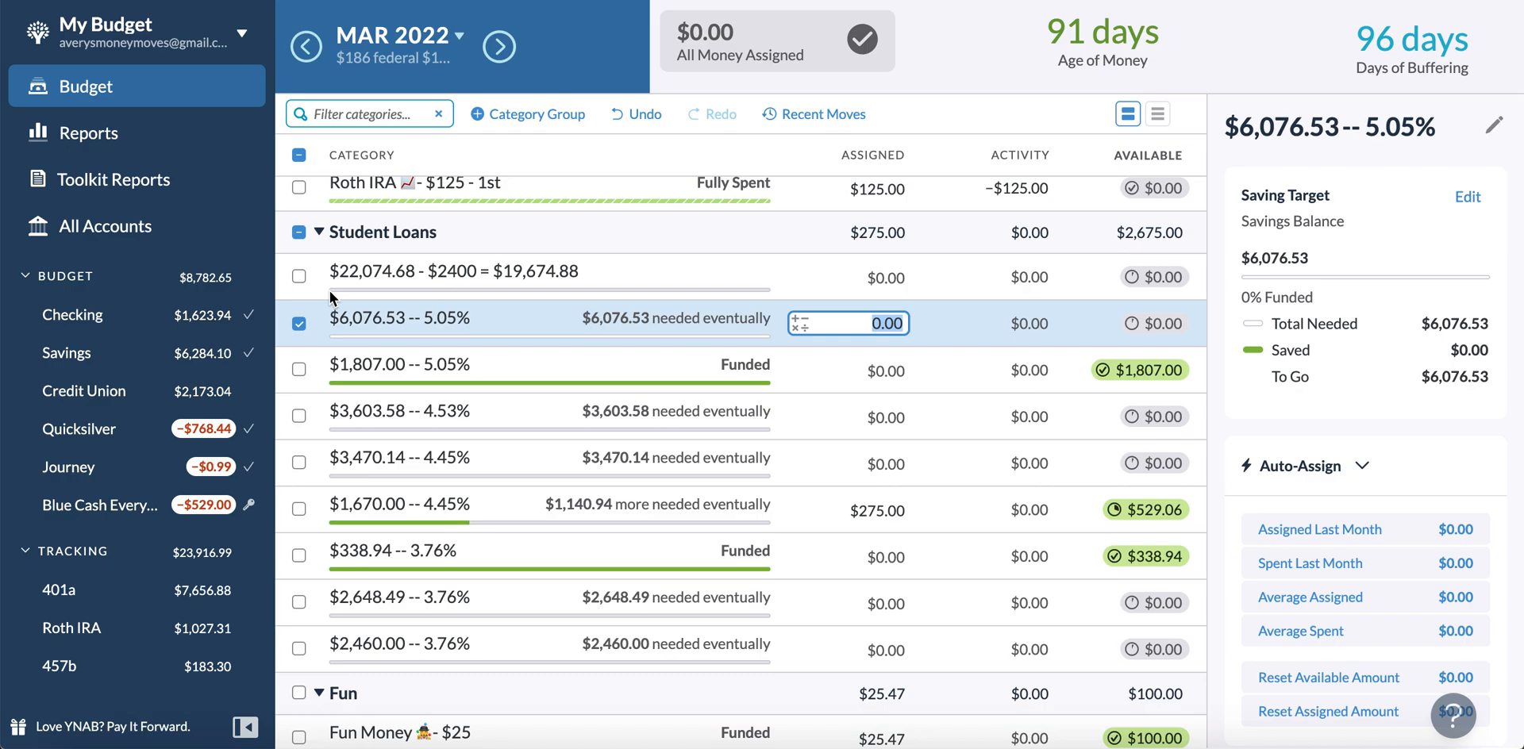
pyautogui.click(300, 323)
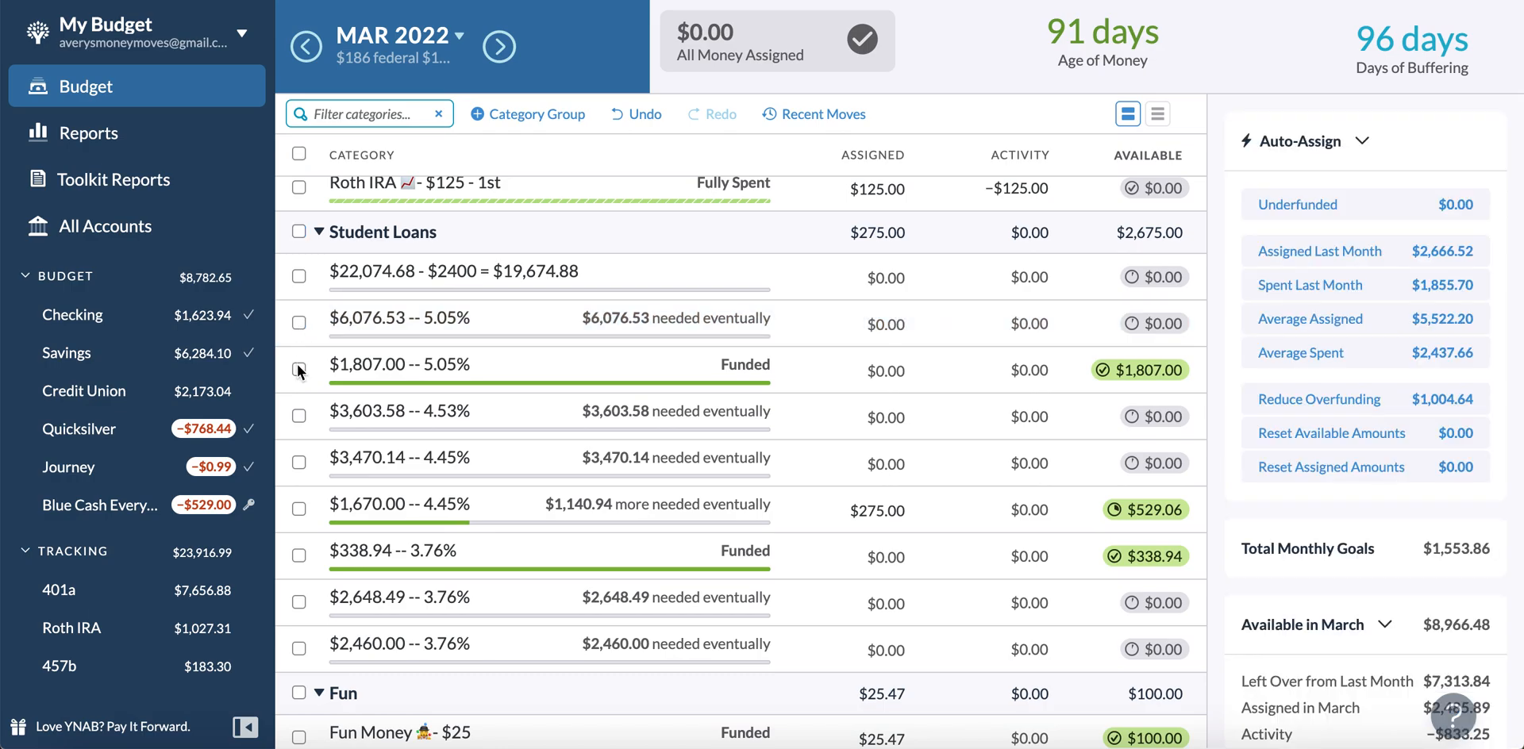
# Select the $1,807.00, $1,670.00 and $338.94 student loans together and review their combined available balance for March
pyautogui.click(300, 369)
pyautogui.click(300, 369)
pyautogui.click(299, 370)
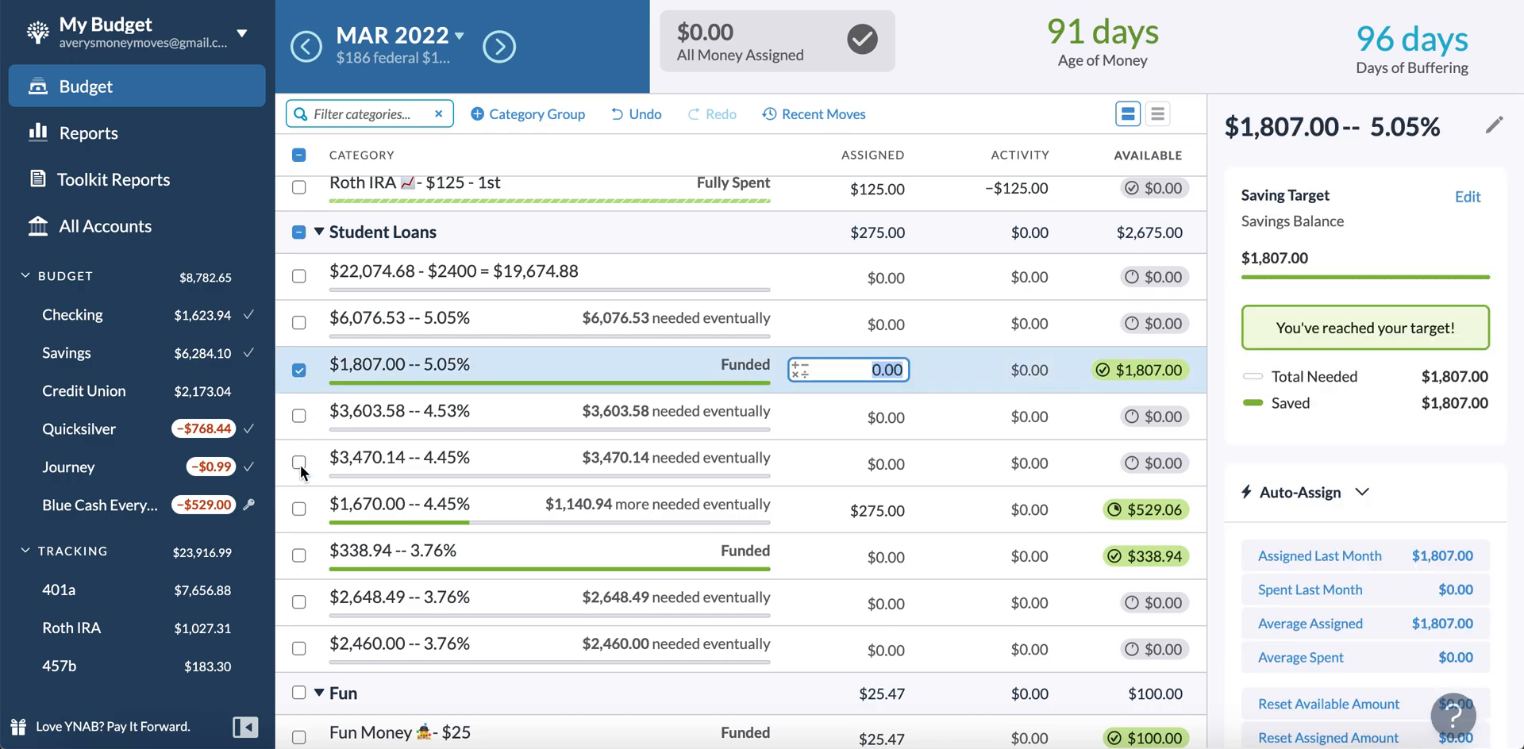
pyautogui.click(300, 509)
pyautogui.click(300, 557)
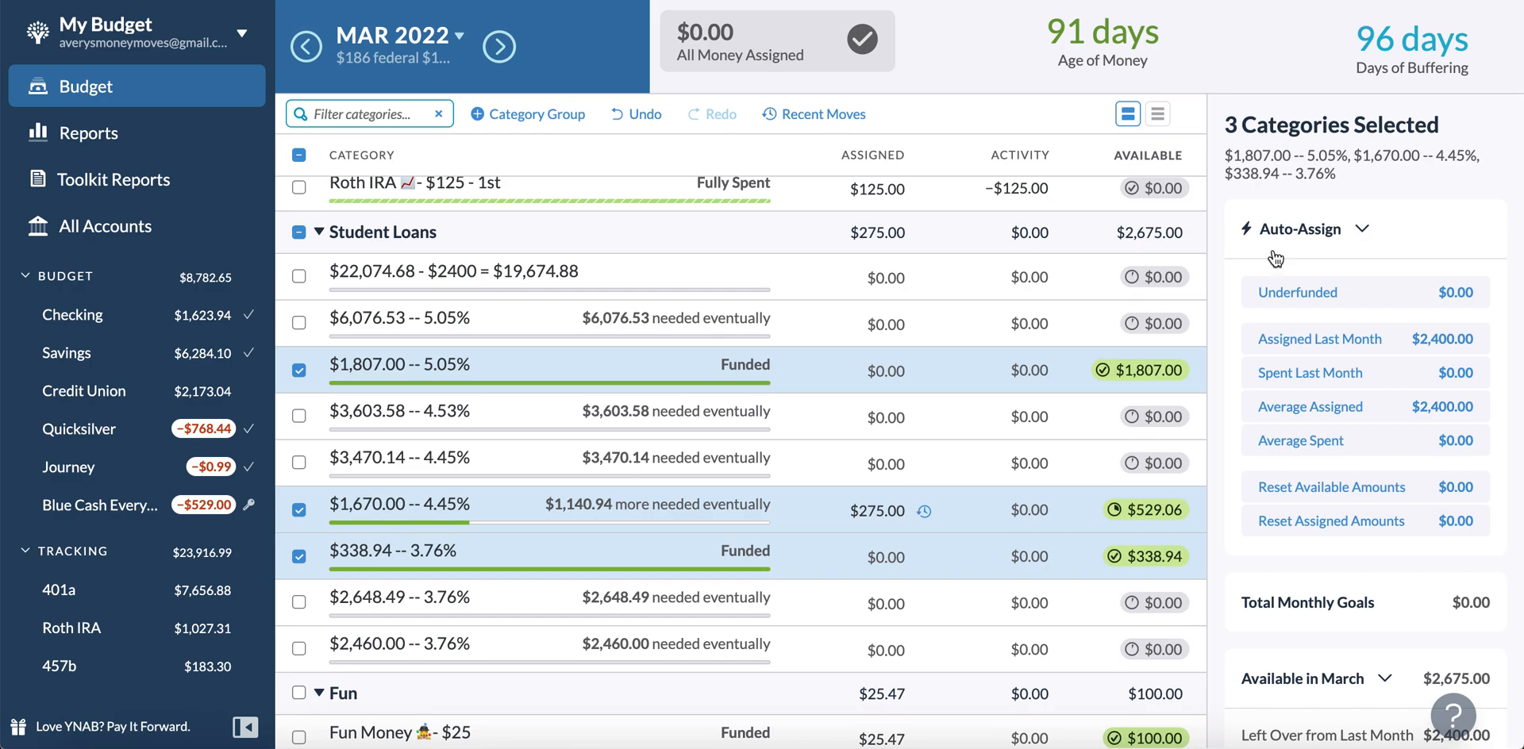
pyautogui.scroll(-3, 1422, 497)
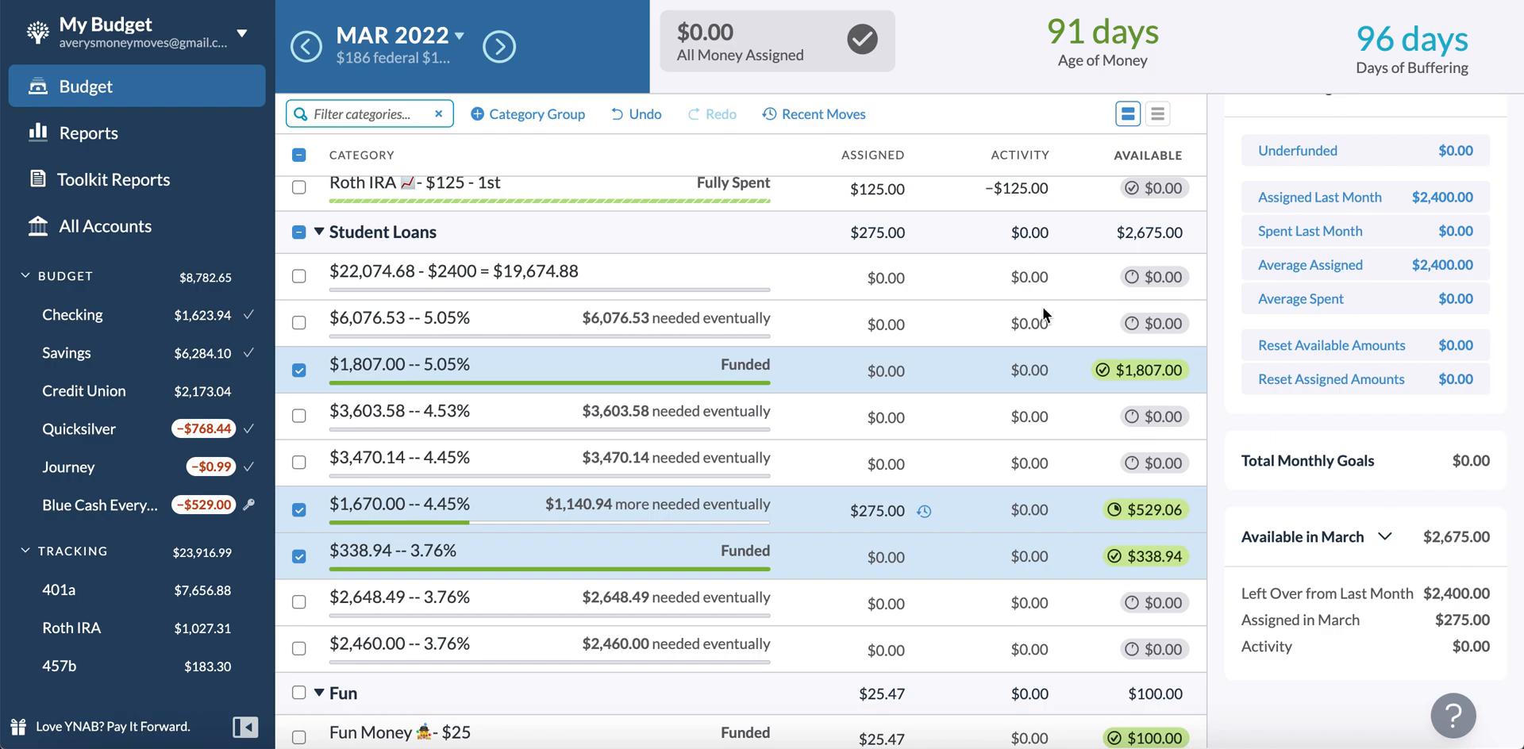
pyautogui.scroll(1, 455, 197)
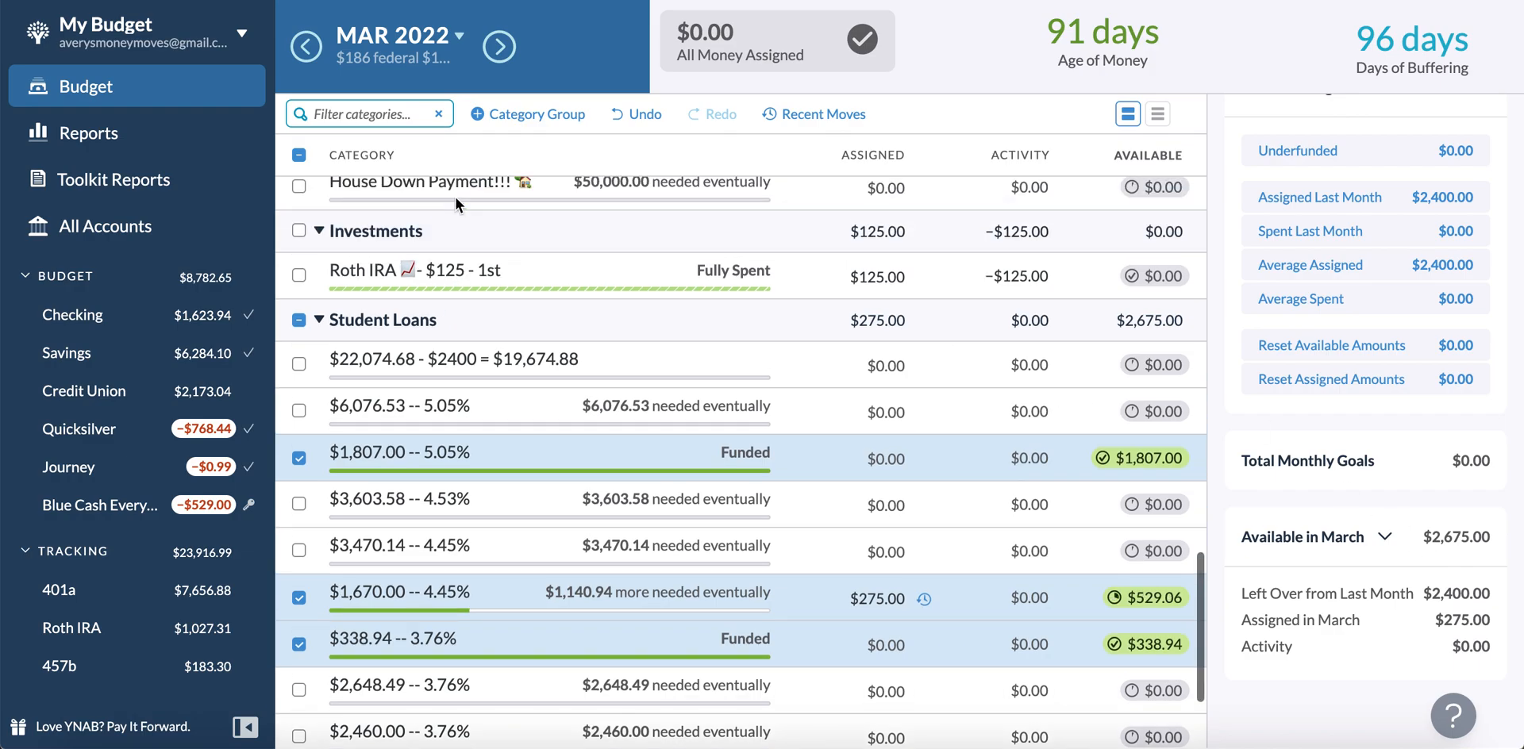
# Rename the first Student Loans category, the running balance line, as "$22,074.68 - $2675 = $19,399.68"
pyautogui.click(446, 364)
pyautogui.click(463, 359)
pyautogui.click(424, 420)
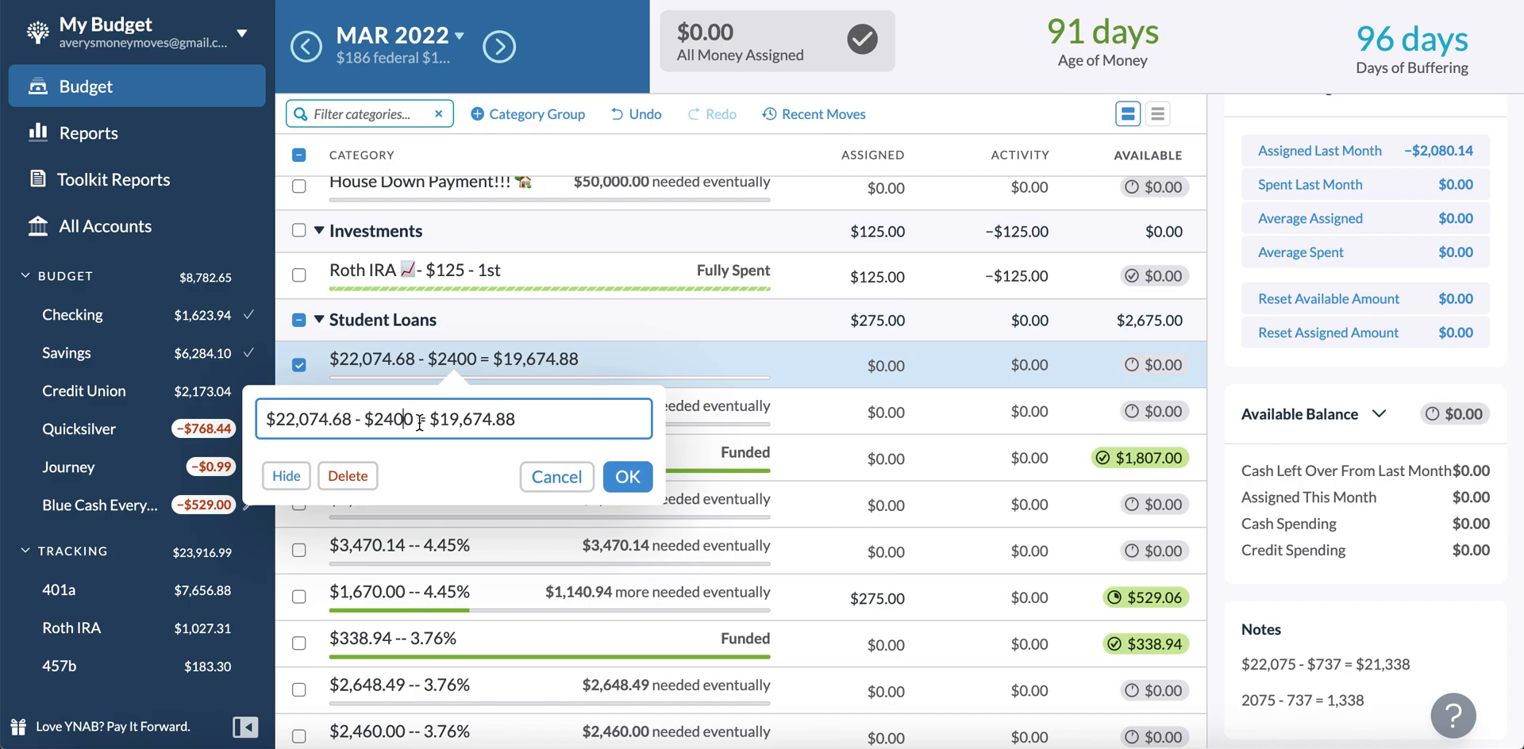
pyautogui.press('BackSpace')
pyautogui.press('BackSpace')
pyautogui.press('BackSpace')
pyautogui.write('675')
pyautogui.moveTo(552, 419); pyautogui.dragTo(441, 419)
pyautogui.press('BackSpace')
pyautogui.write('19,399.68')
pyautogui.click(627, 476)
# Review the details of the Health/Beauty/Clothing category in Sinking Funds, leaving no category selected
pyautogui.scroll(6, 573, 337)
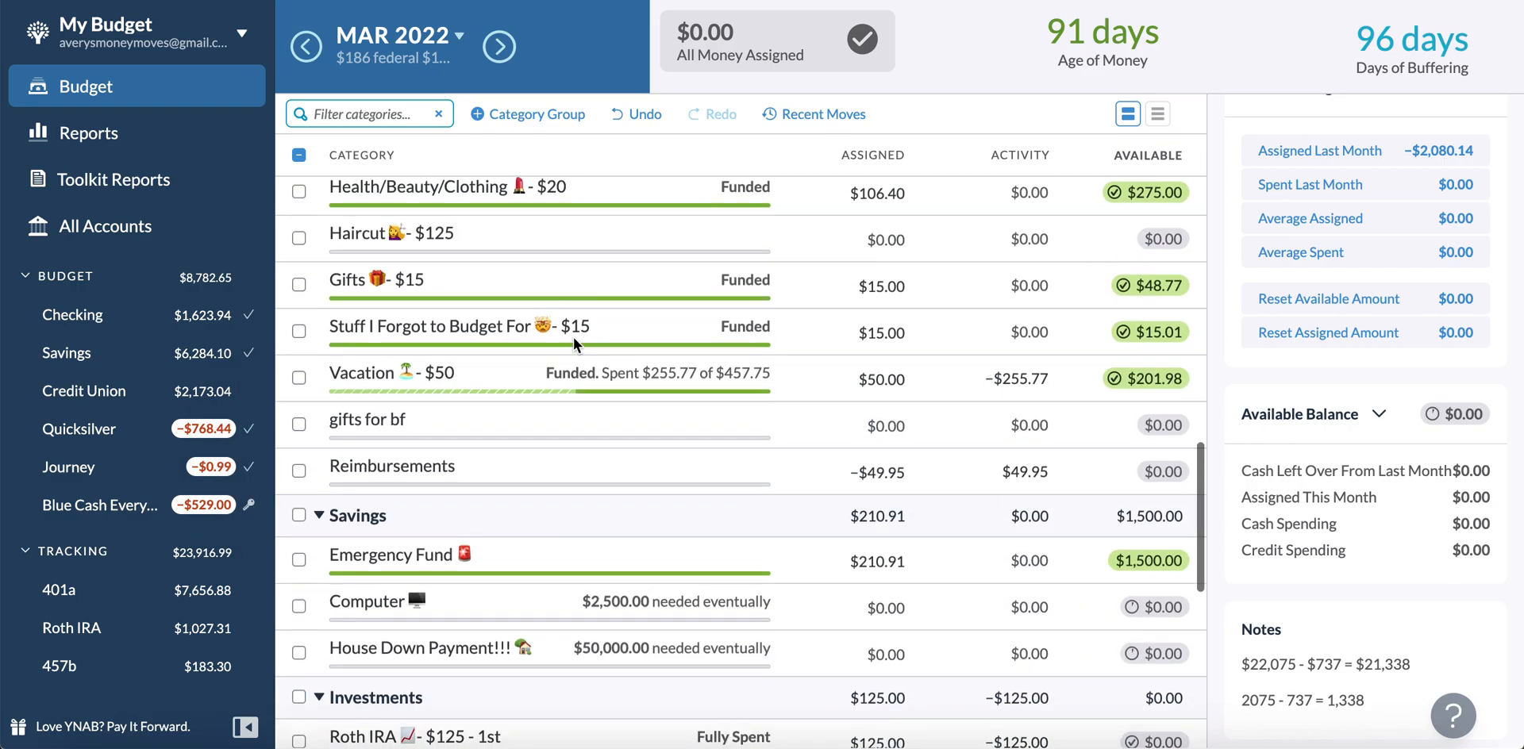
pyautogui.scroll(2, 574, 337)
pyautogui.click(459, 340)
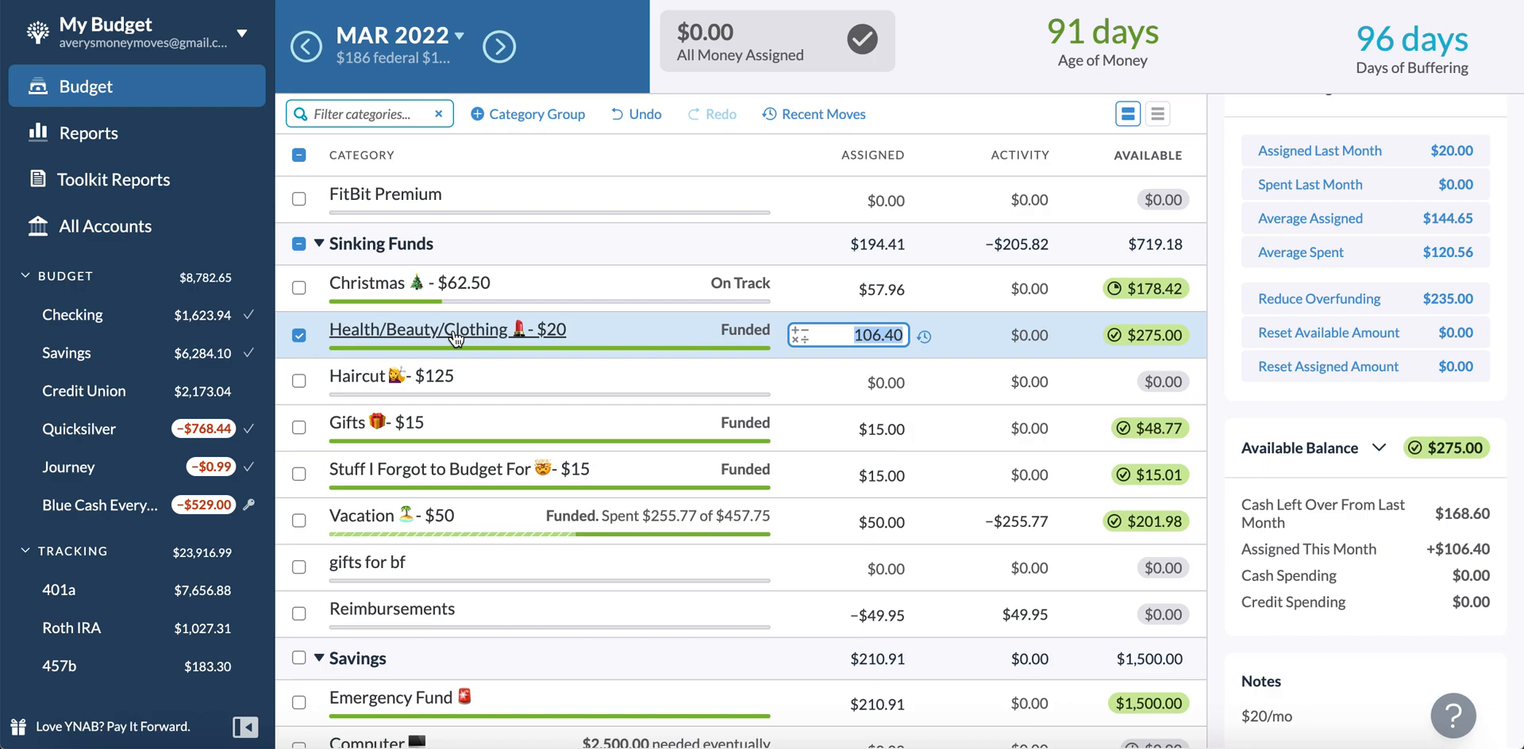
pyautogui.click(299, 244)
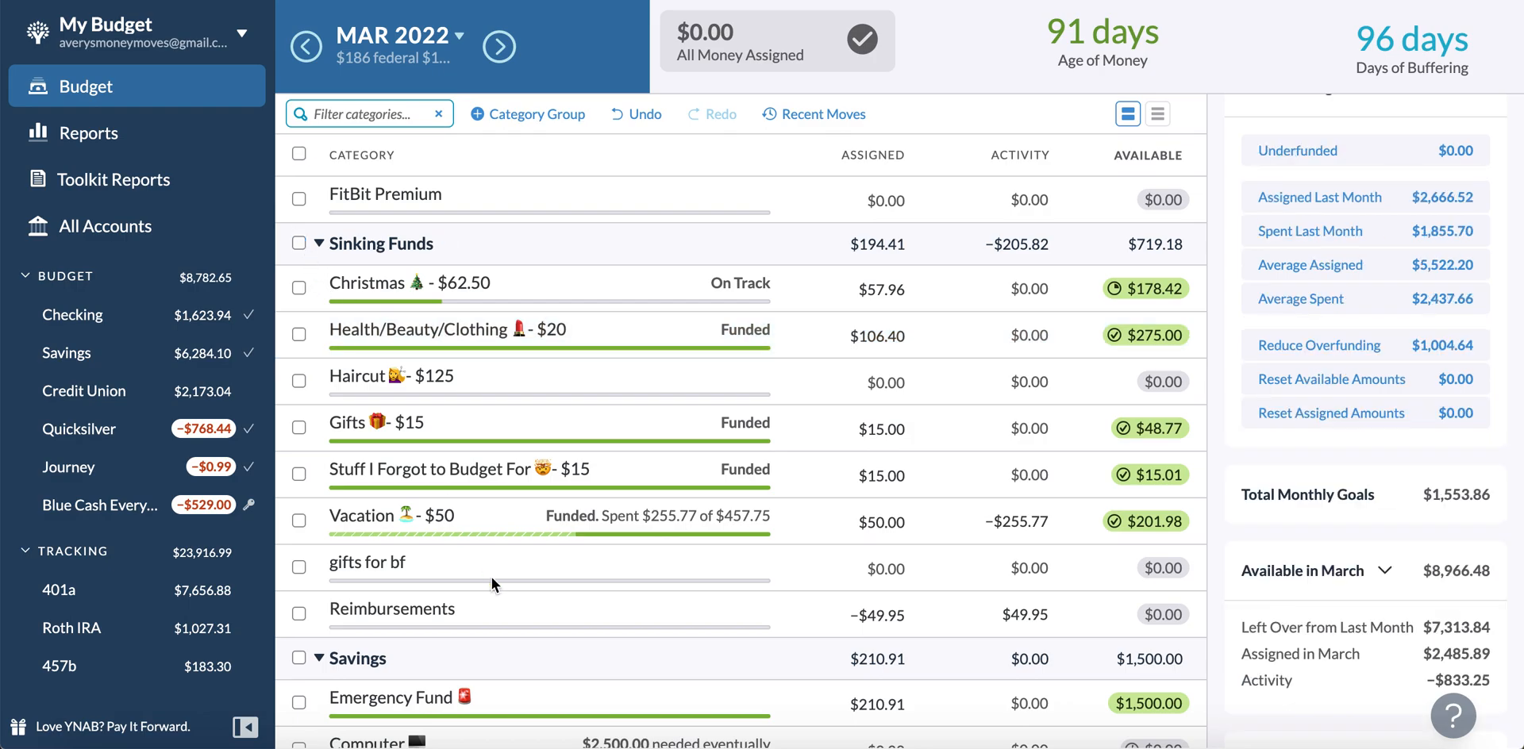
# Look over the Student Loans group once more and return to the Housing group at the start of the budget
pyautogui.scroll(-6, 494, 585)
pyautogui.scroll(-2, 519, 497)
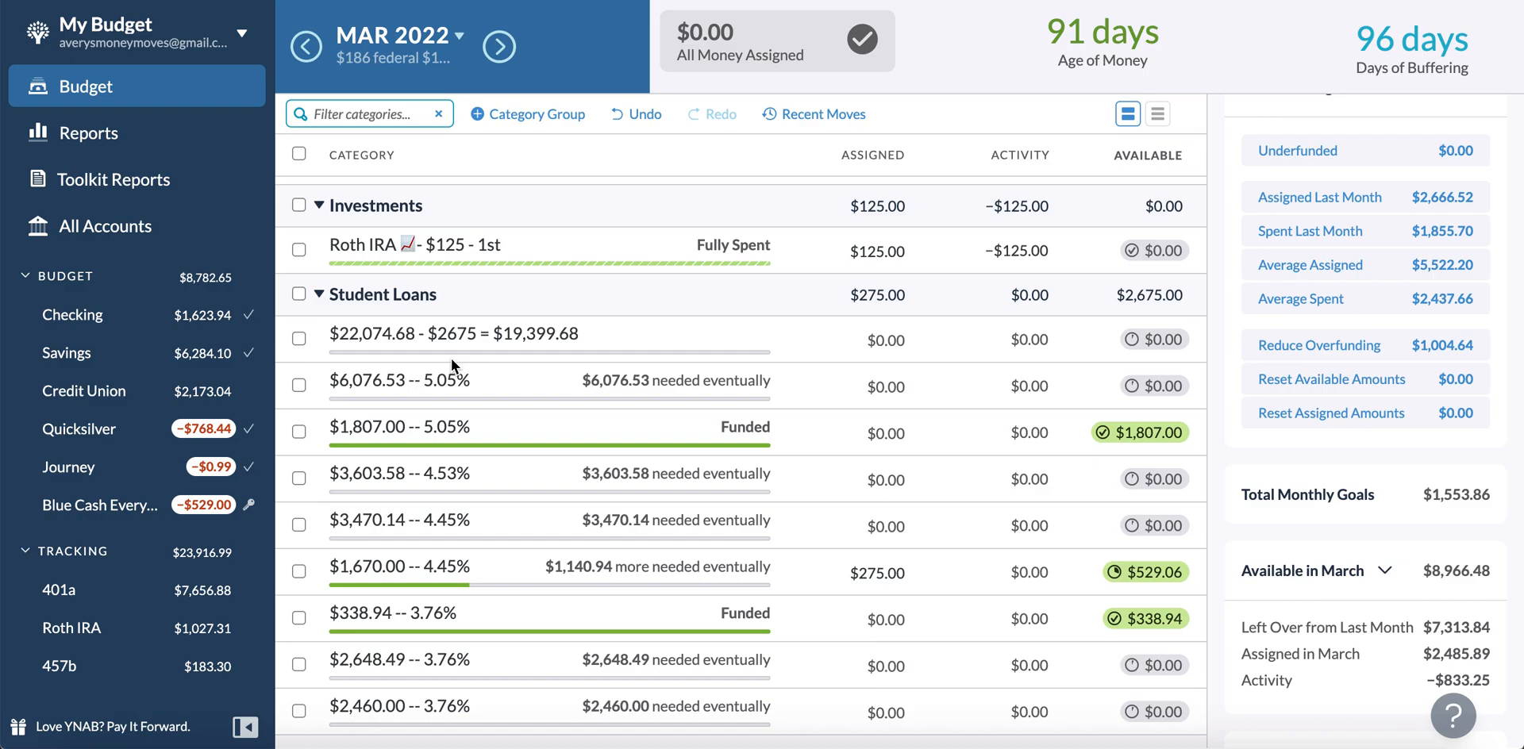
pyautogui.scroll(7, 451, 359)
pyautogui.scroll(2, 452, 365)
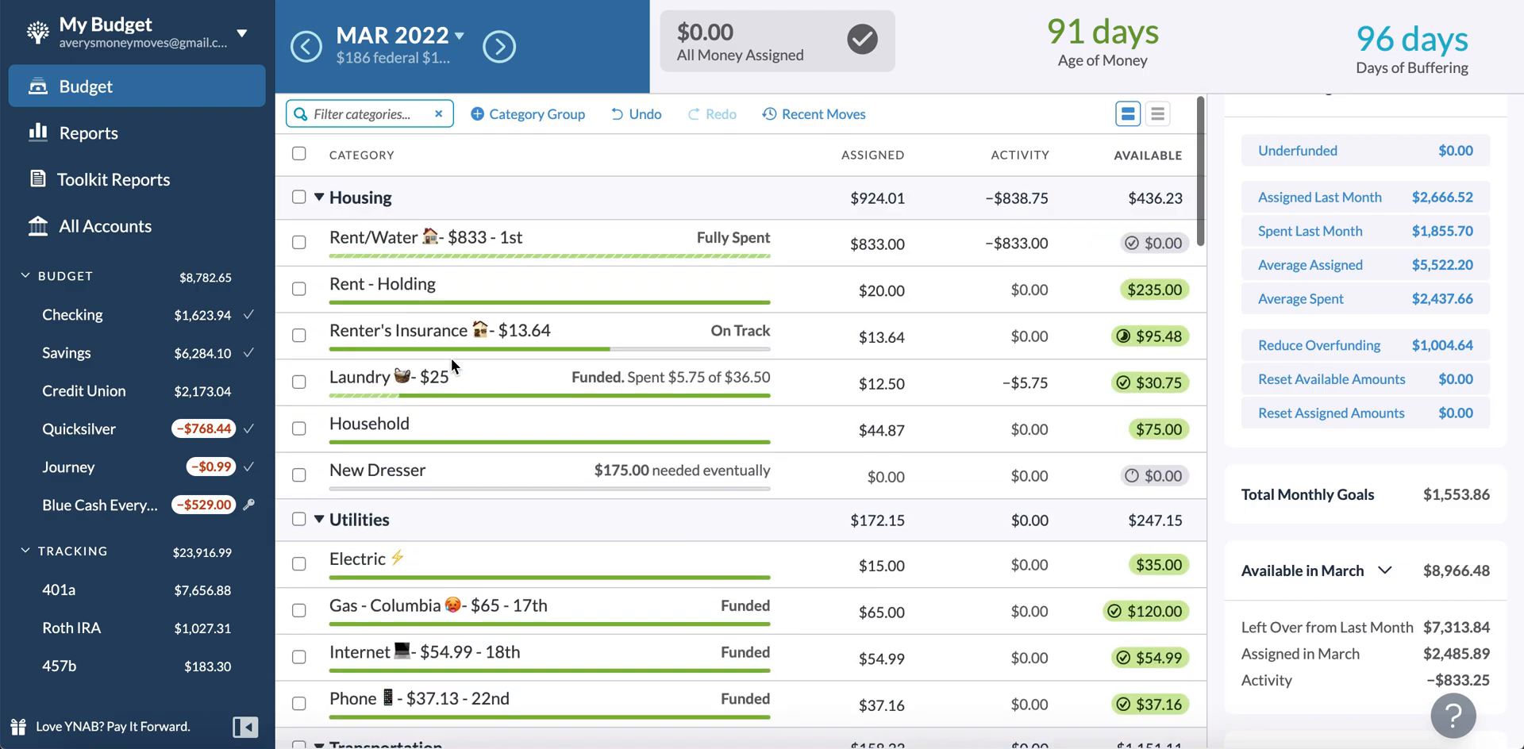